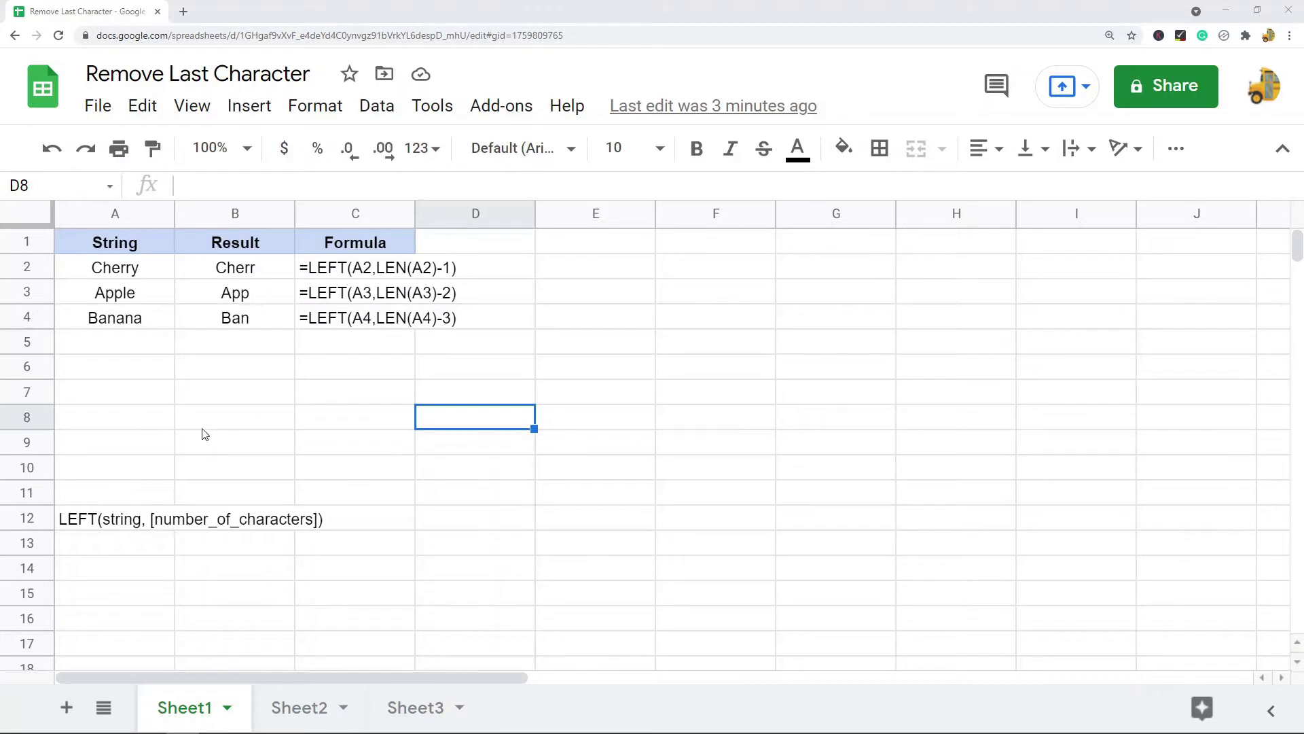
Test a length formula in B8: =LEN(A4) on Banana, then change it to =LEN(A3)
{"action": "left_click", "coordinate": [219, 421]}
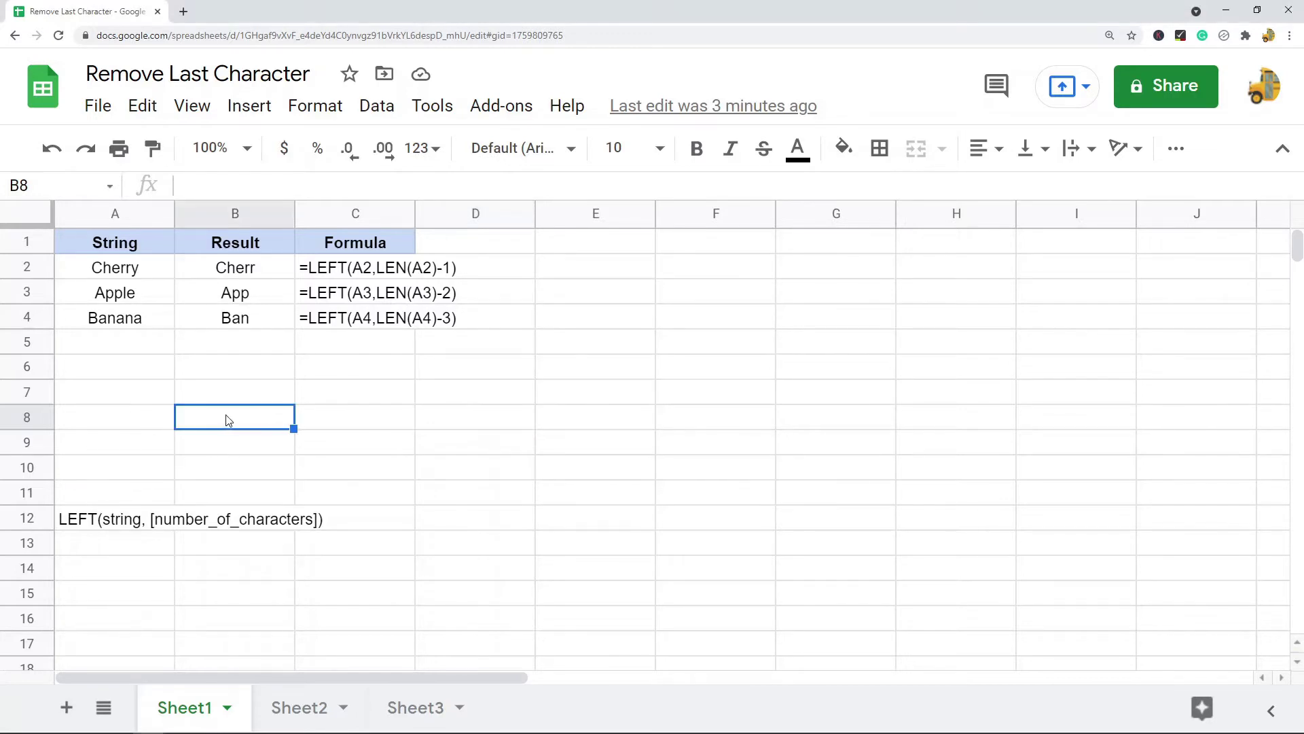
{"action": "type", "text": "=LEN("}
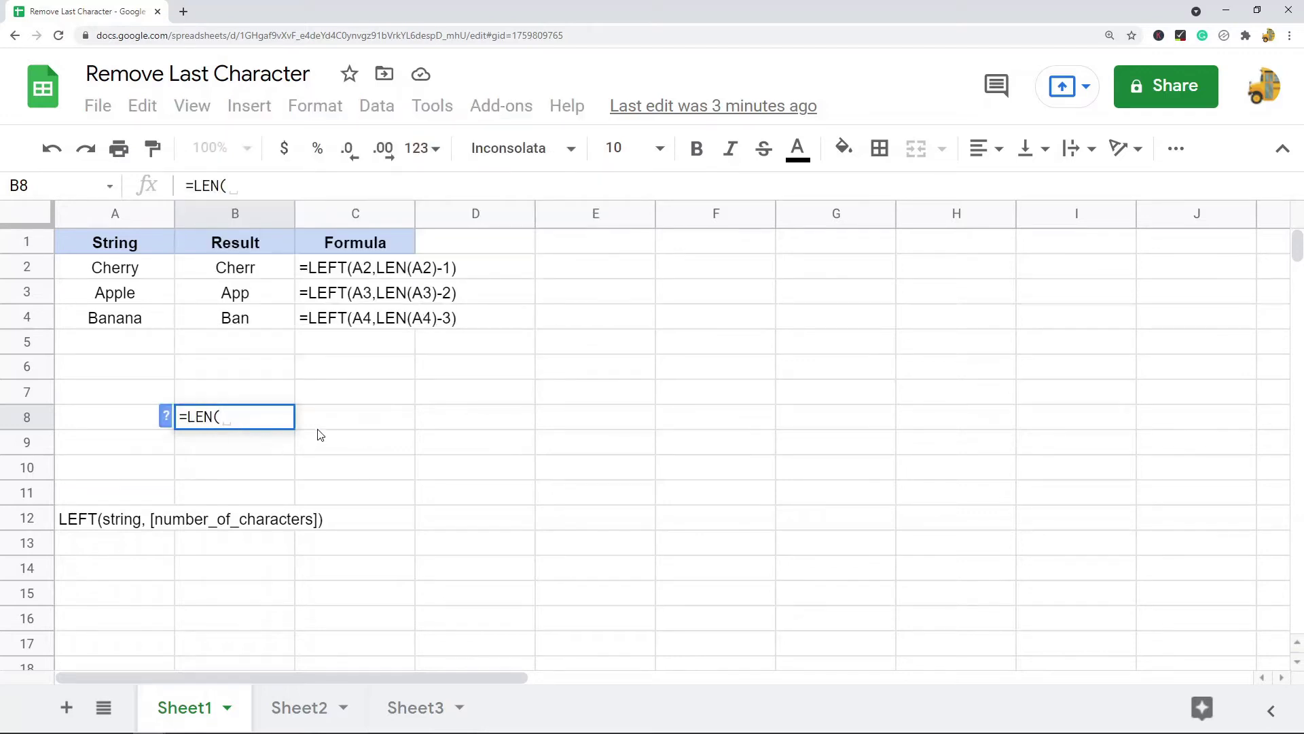
{"action": "left_click", "coordinate": [121, 322]}
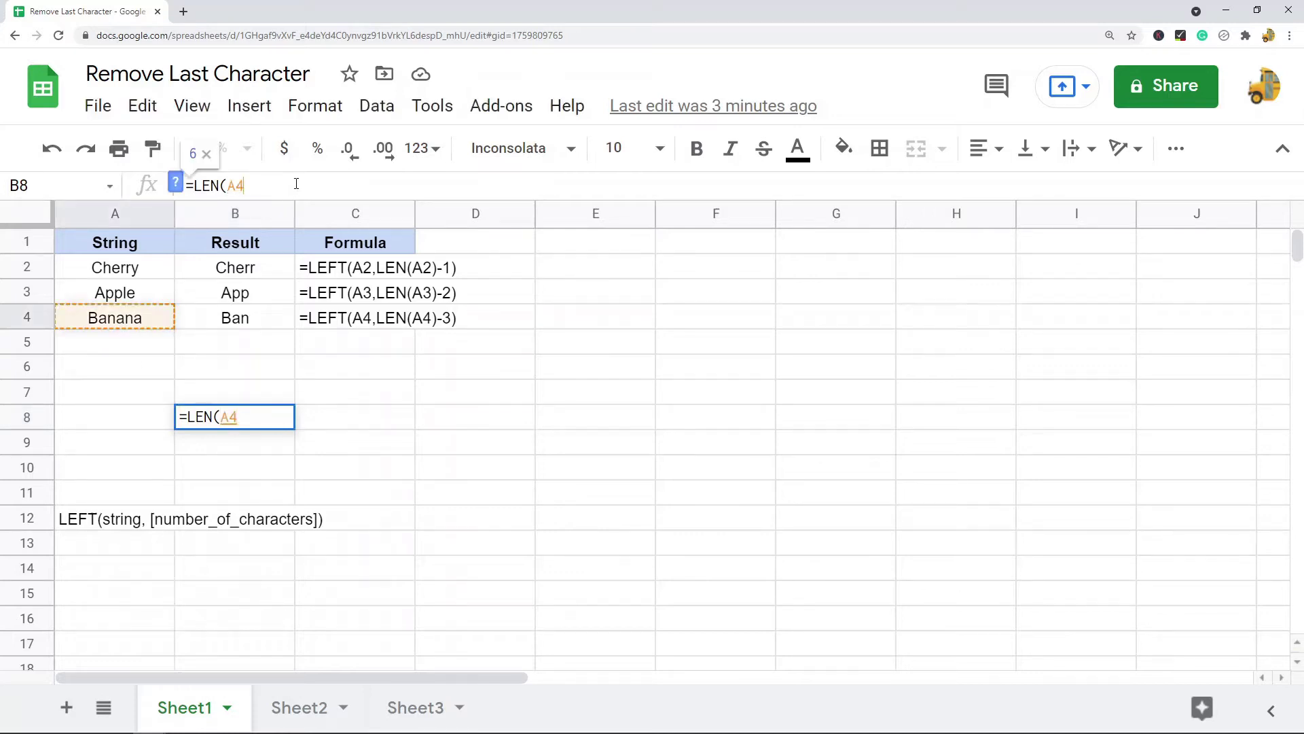
{"action": "type", "text": ")"}
{"action": "key", "text": "Return"}
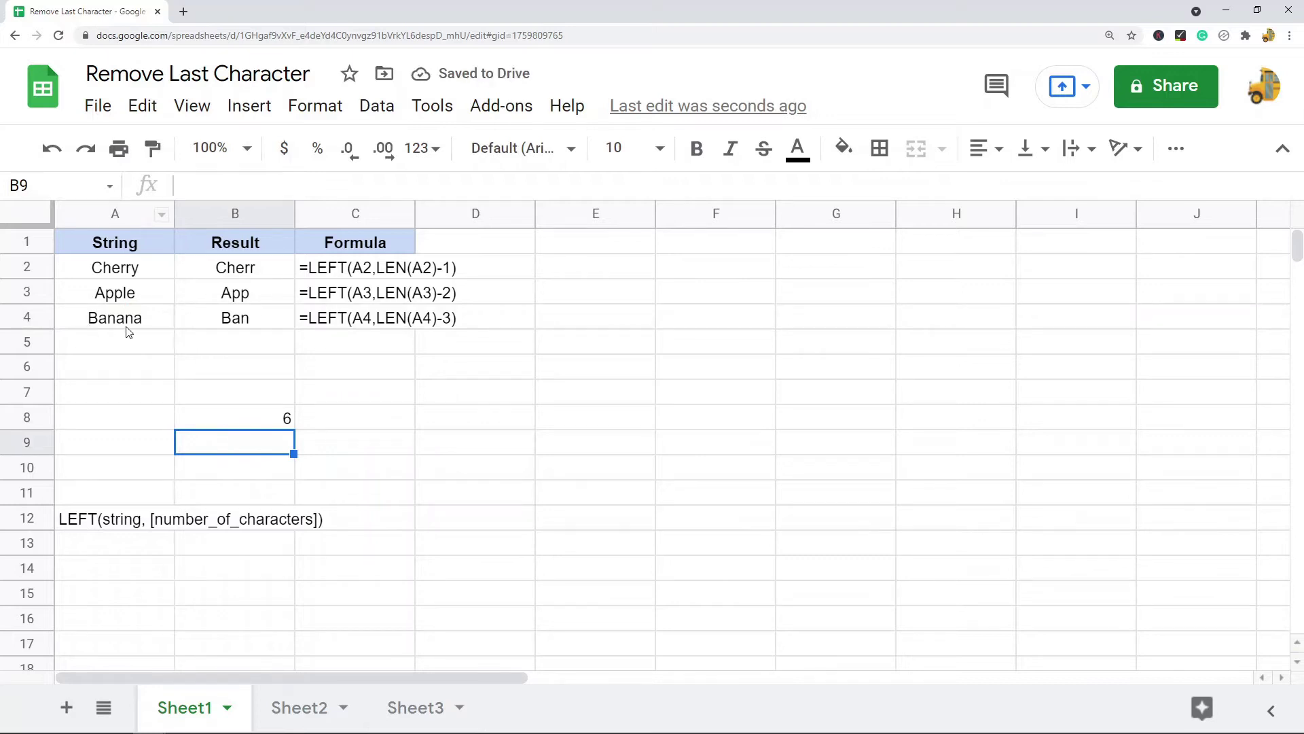
{"action": "left_click", "coordinate": [261, 422]}
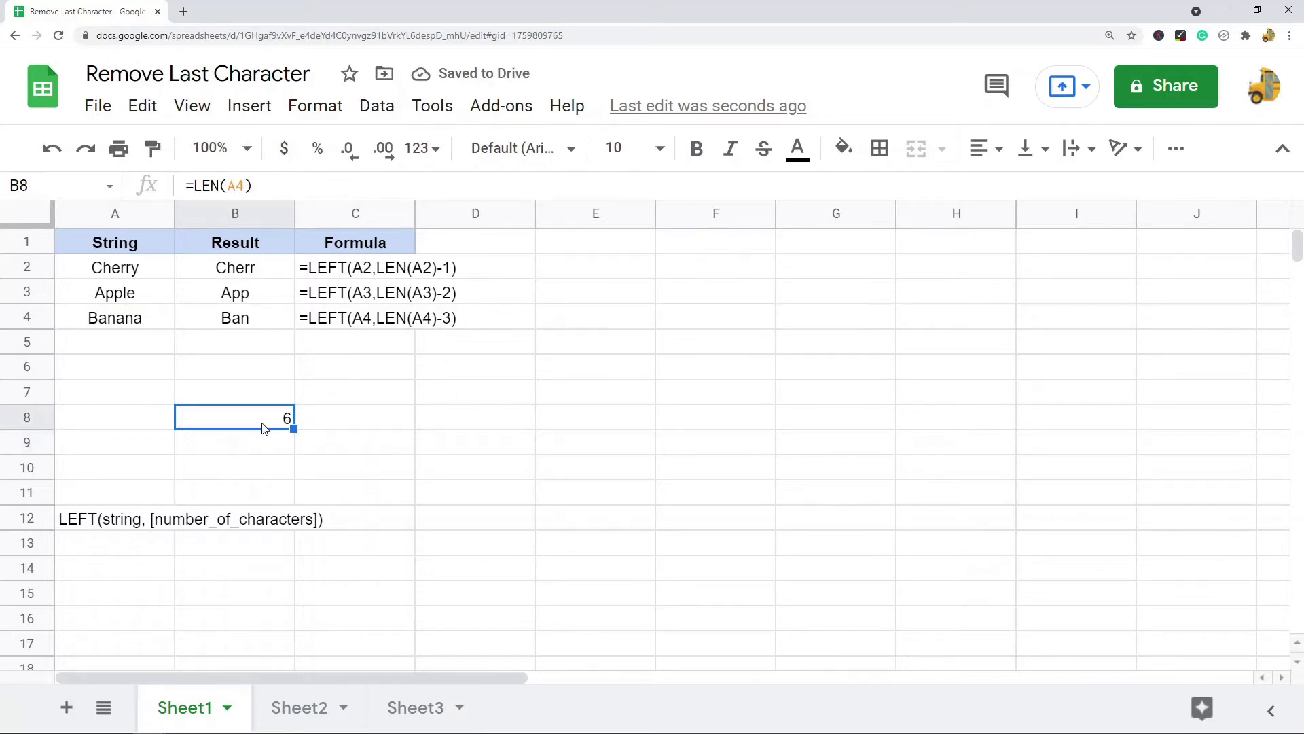
{"action": "left_click", "coordinate": [245, 184]}
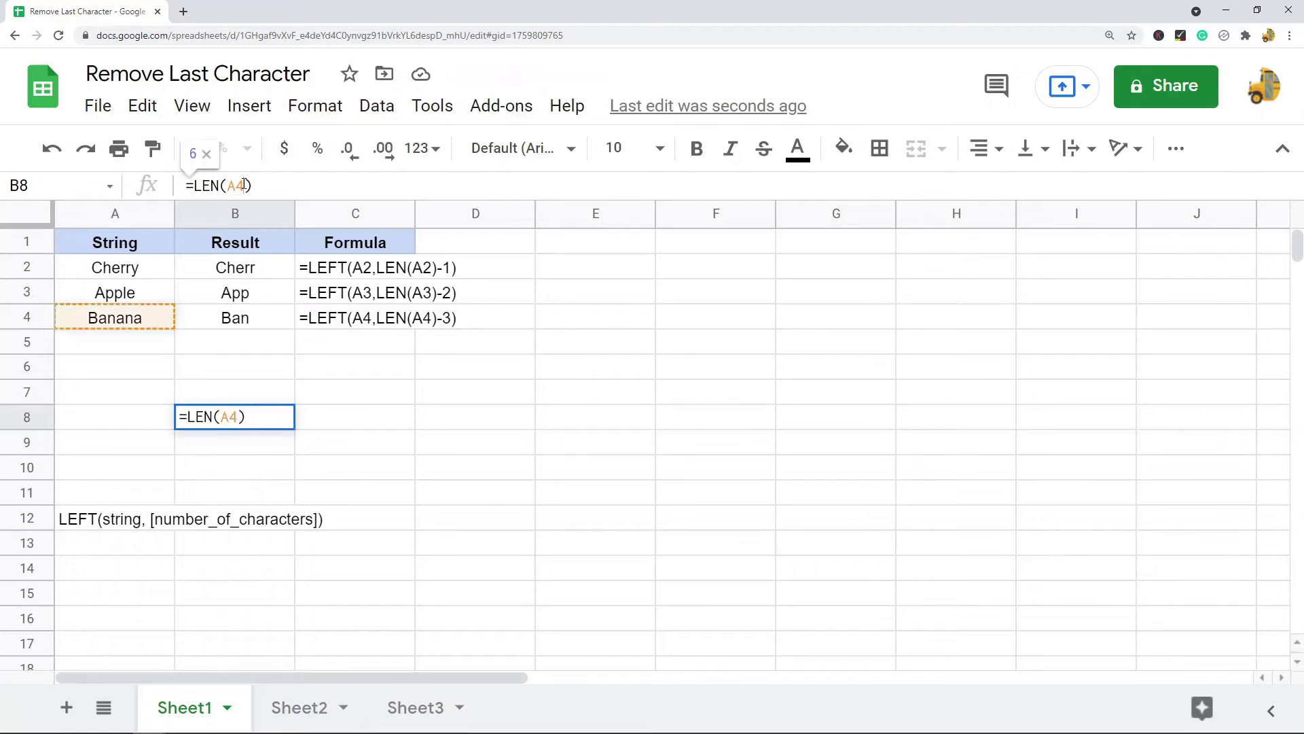
{"action": "key", "text": "BackSpace"}
{"action": "type", "text": "3"}
{"action": "key", "text": "Return"}
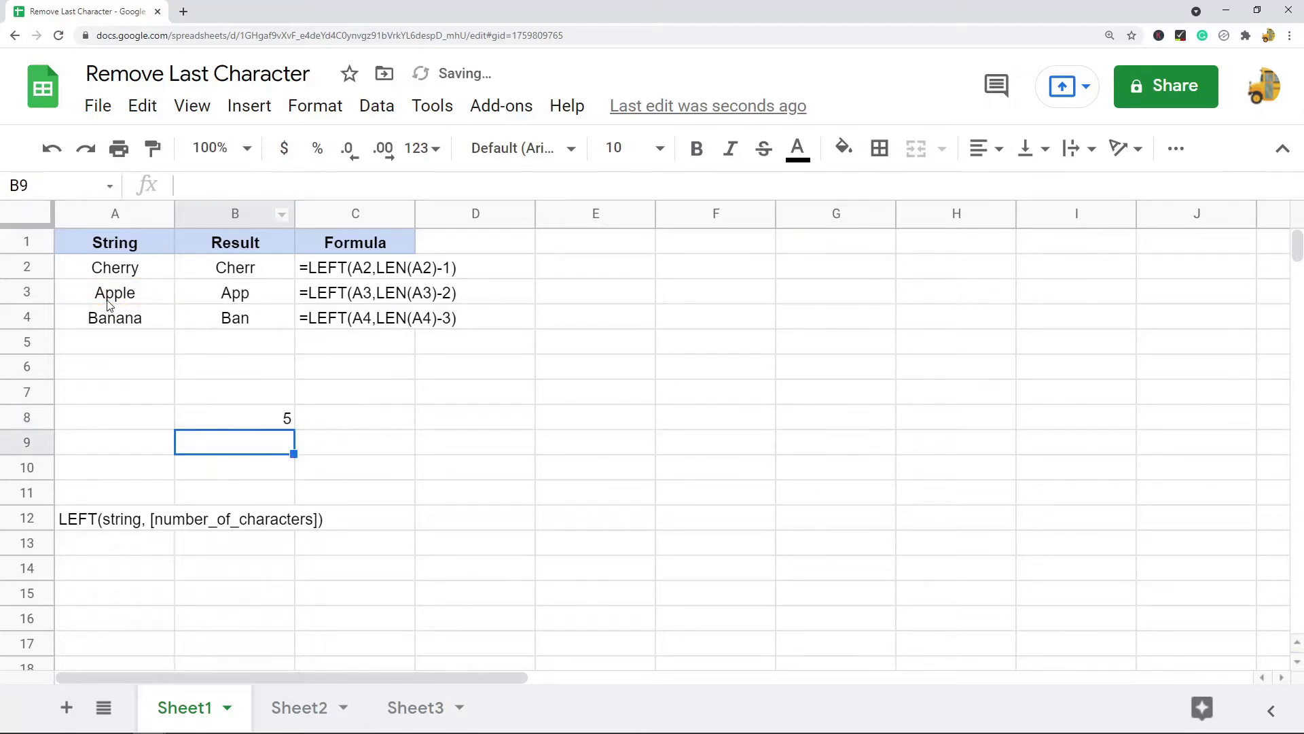
Inspect B8's =LEN(A3) formula without changing it, then look at the LEFT syntax note in A12
{"action": "left_click", "coordinate": [285, 419]}
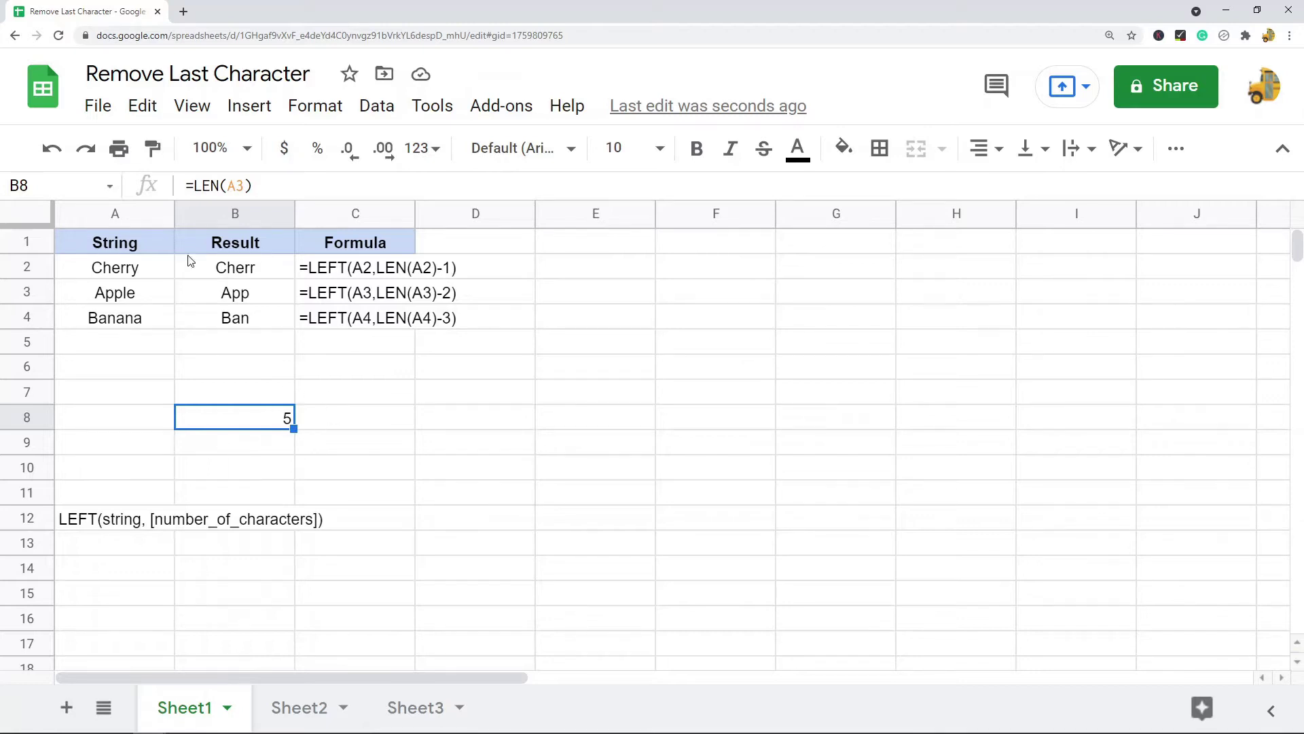
{"action": "double_click", "coordinate": [206, 185]}
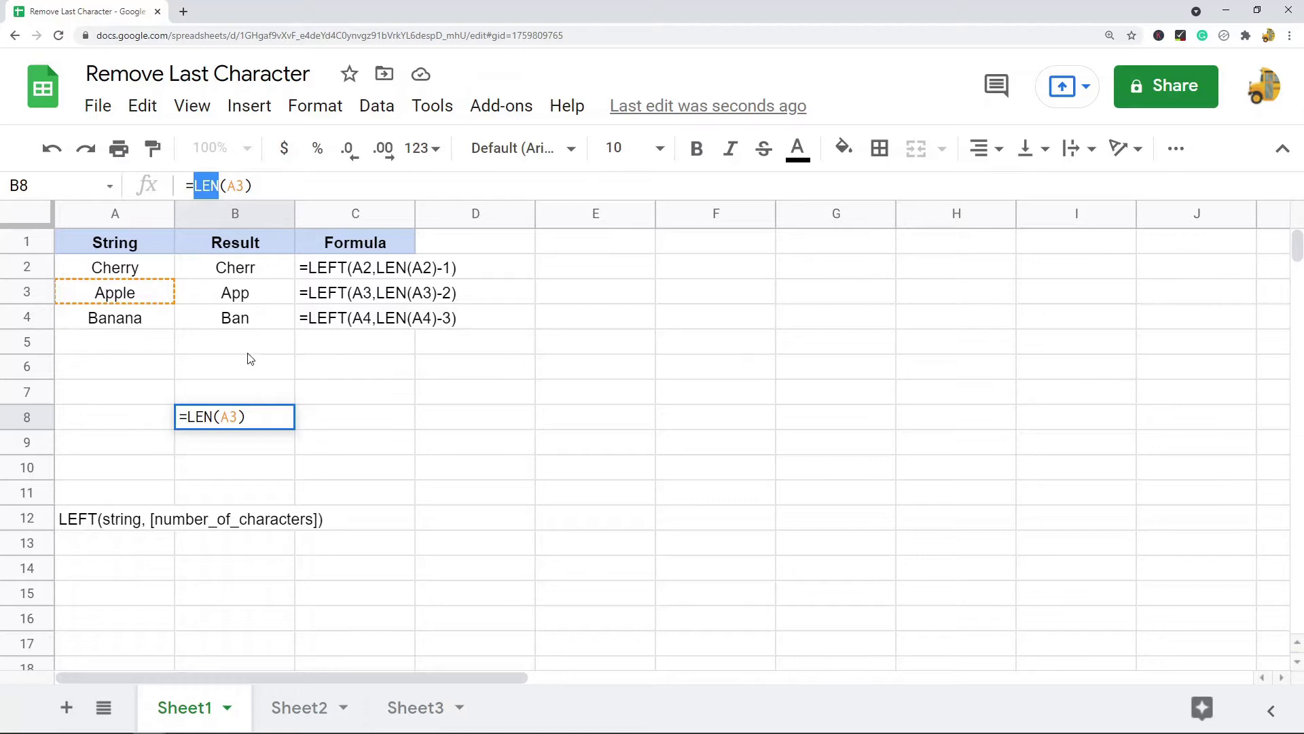
{"action": "key", "text": "BackSpace"}
{"action": "key", "text": "Escape"}
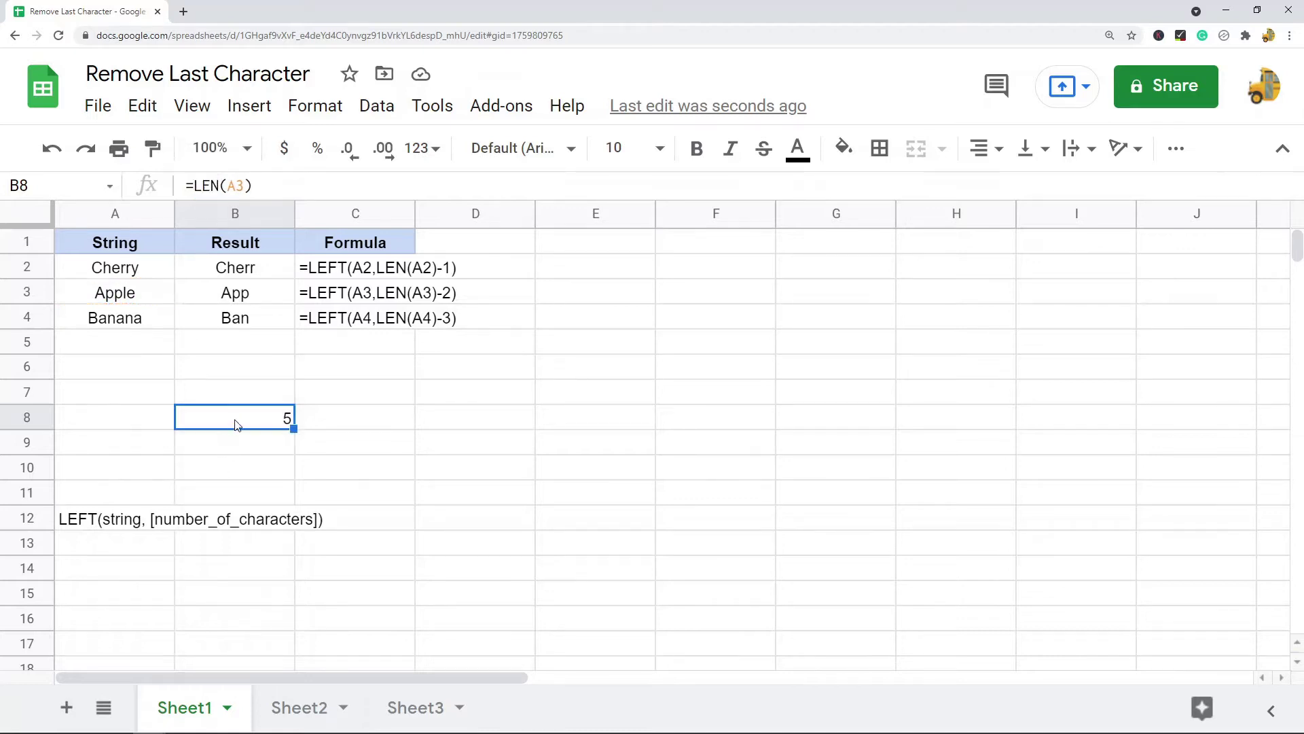
{"action": "left_click", "coordinate": [99, 568]}
{"action": "left_click", "coordinate": [107, 529]}
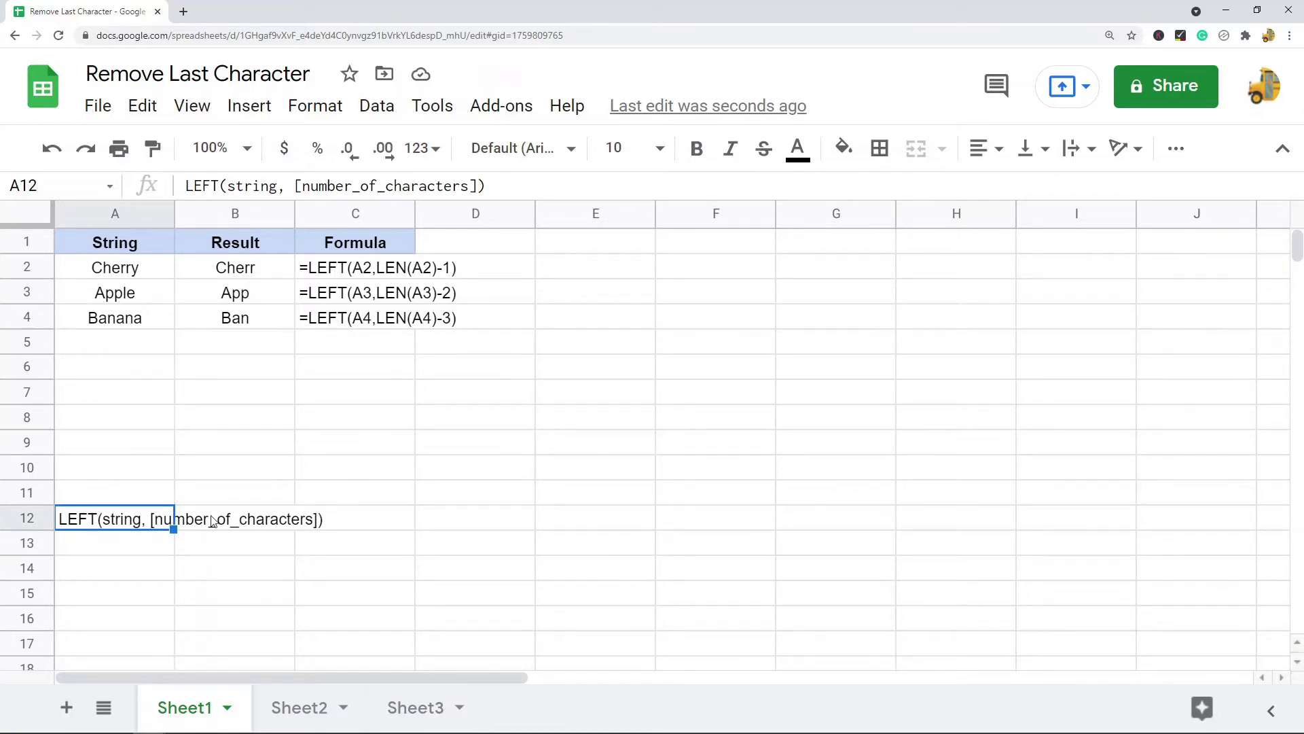
{"action": "left_click", "coordinate": [101, 561]}
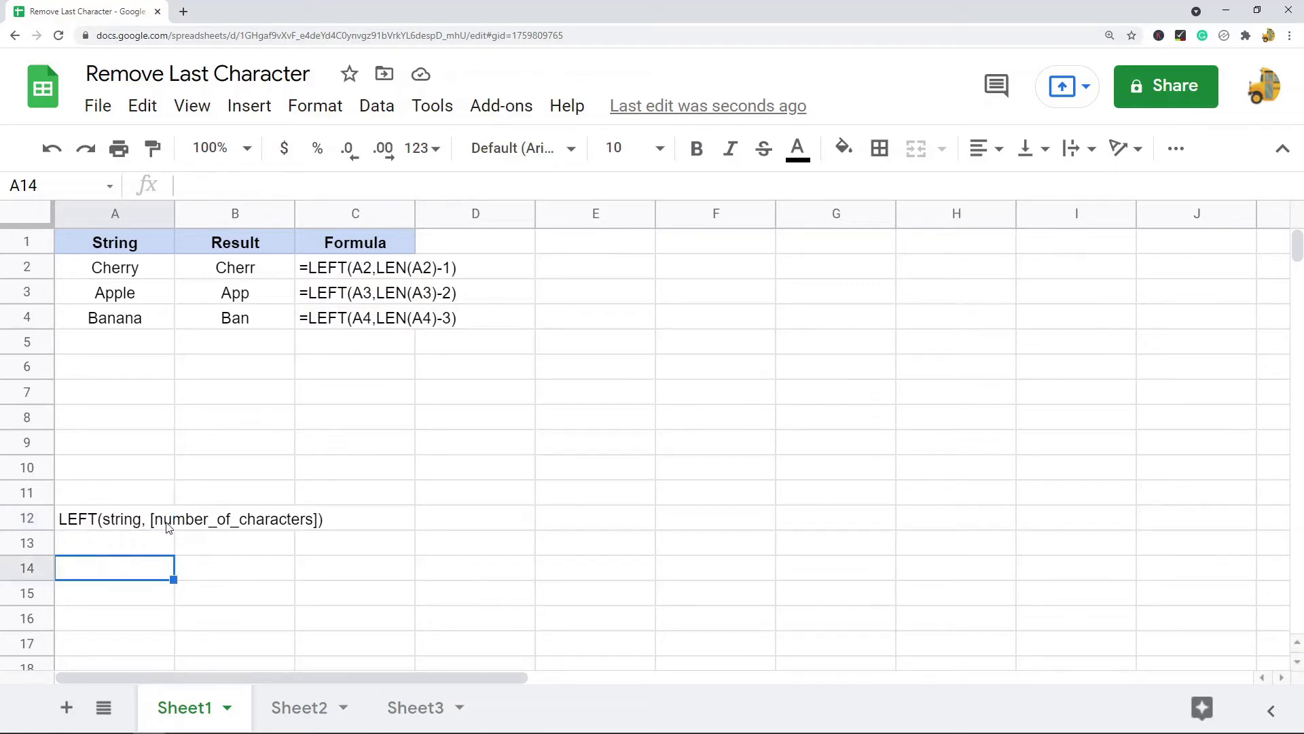
Enter Apple in A9 and =LEFT(A9,1) in B9
{"action": "left_click", "coordinate": [132, 450]}
{"action": "double_click", "coordinate": [144, 442]}
{"action": "type", "text": "Apple"}
{"action": "key", "text": "Tab"}
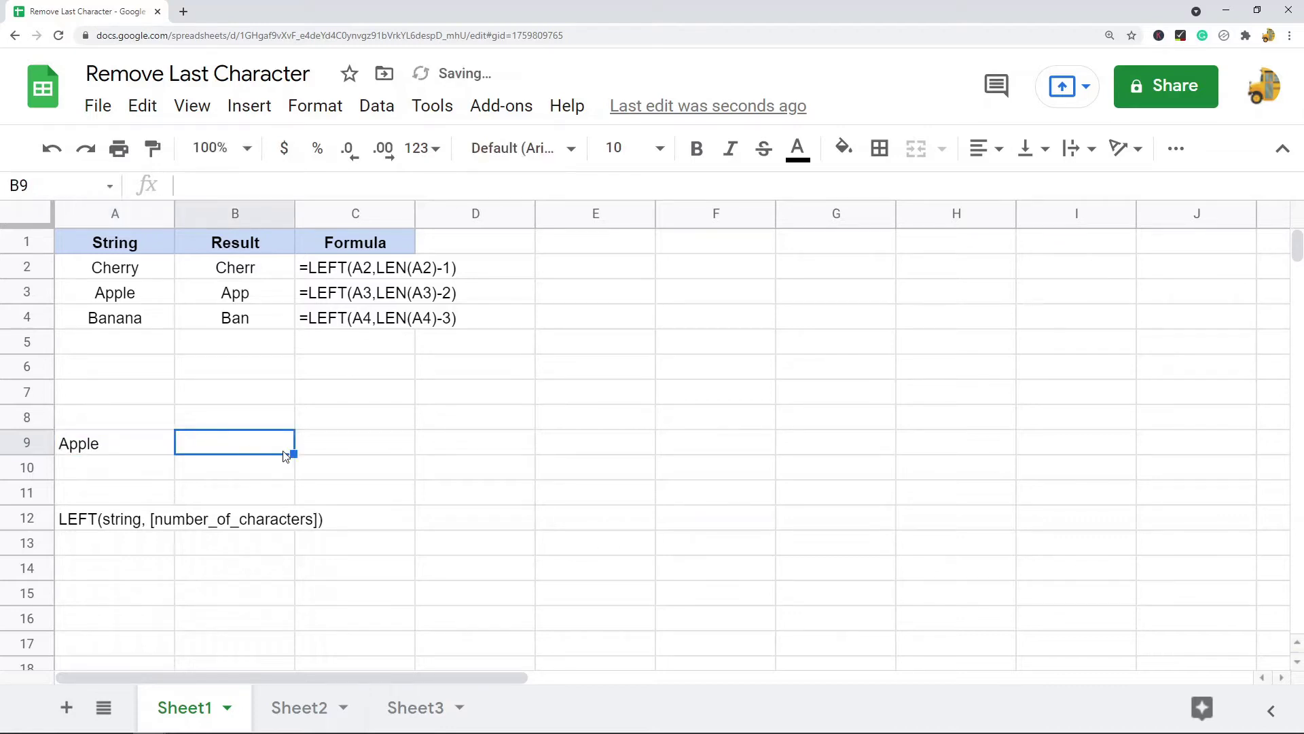
{"action": "type", "text": "=left("}
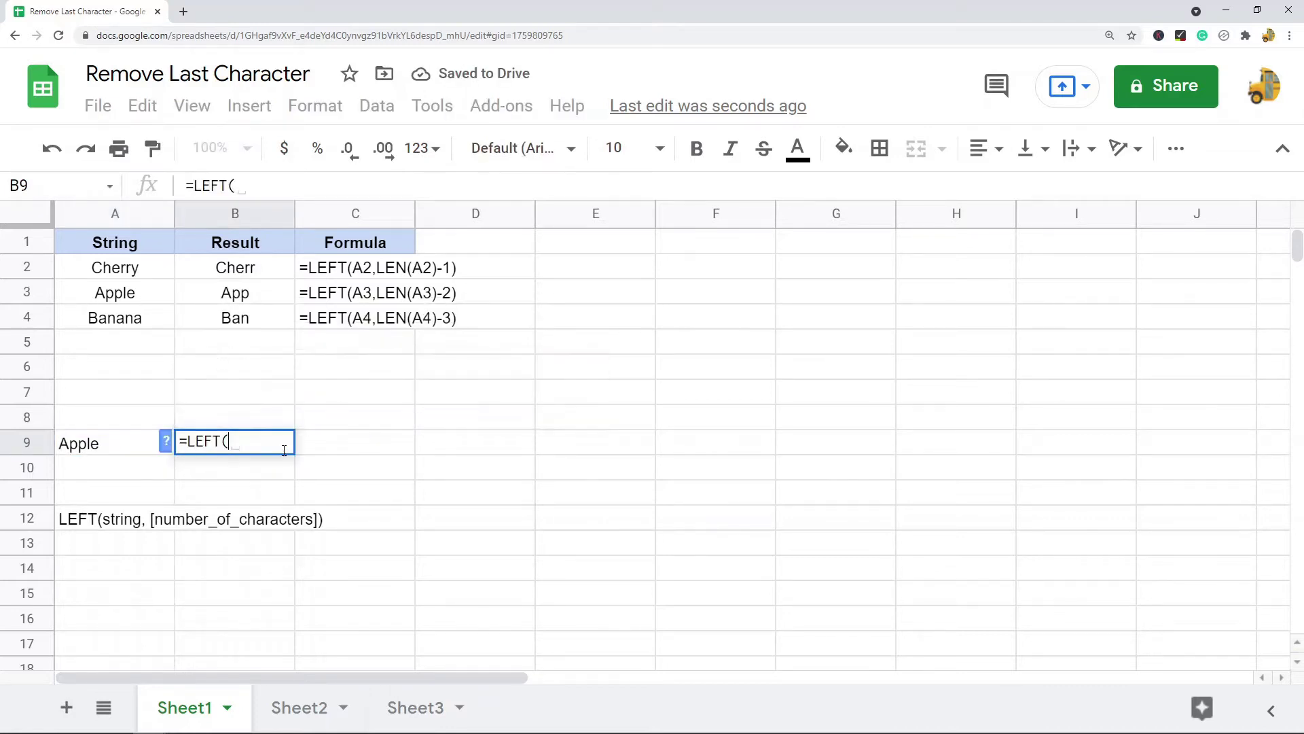
{"action": "left_click", "coordinate": [106, 454]}
{"action": "left_click", "coordinate": [297, 185]}
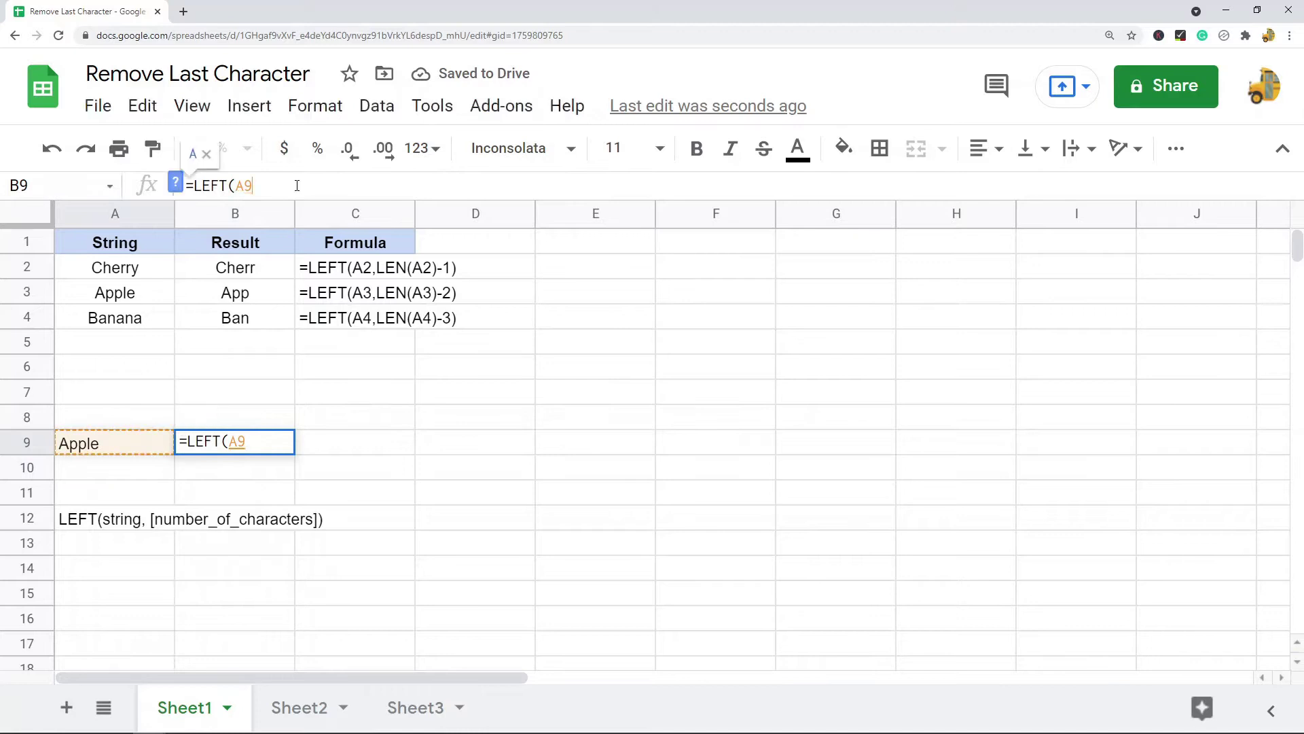
{"action": "type", "text": ",1)"}
{"action": "key", "text": "Return"}
Change B9's LEFT character count to 2, then 3, so it returns App
{"action": "left_click", "coordinate": [212, 445]}
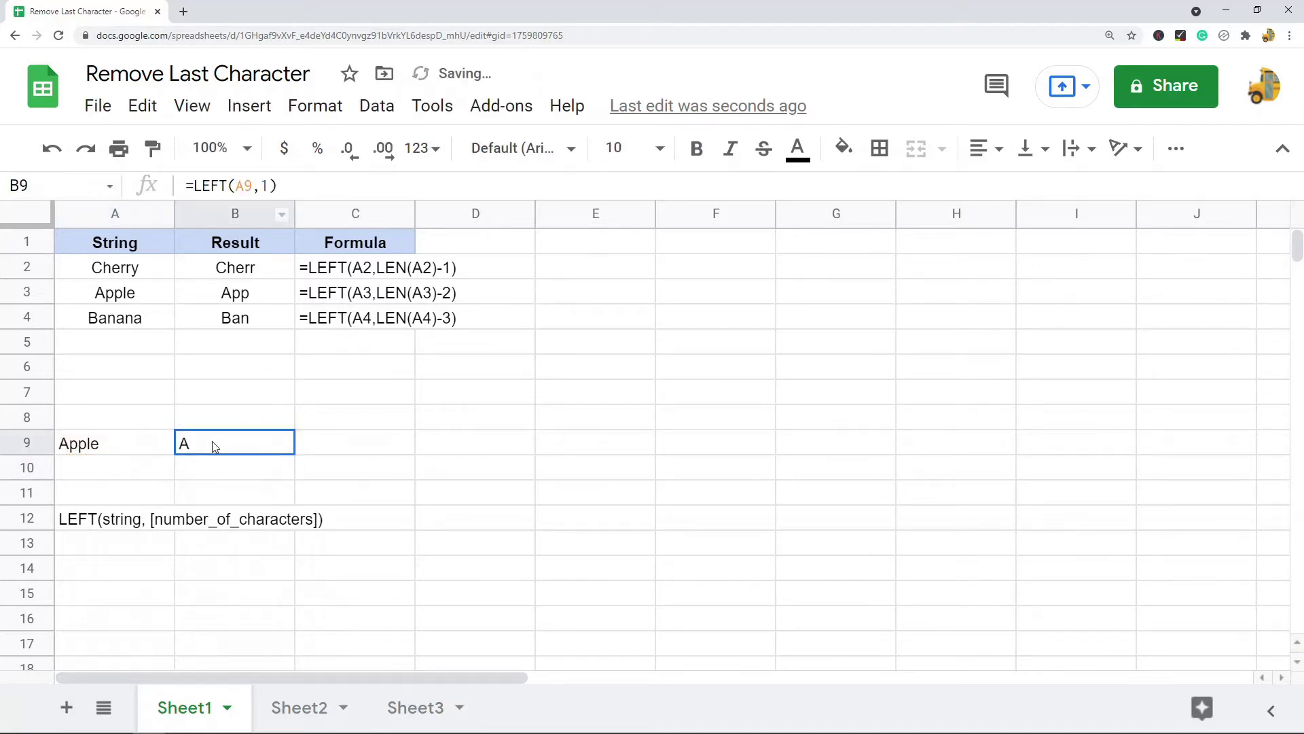
{"action": "double_click", "coordinate": [266, 185]}
{"action": "type", "text": "2"}
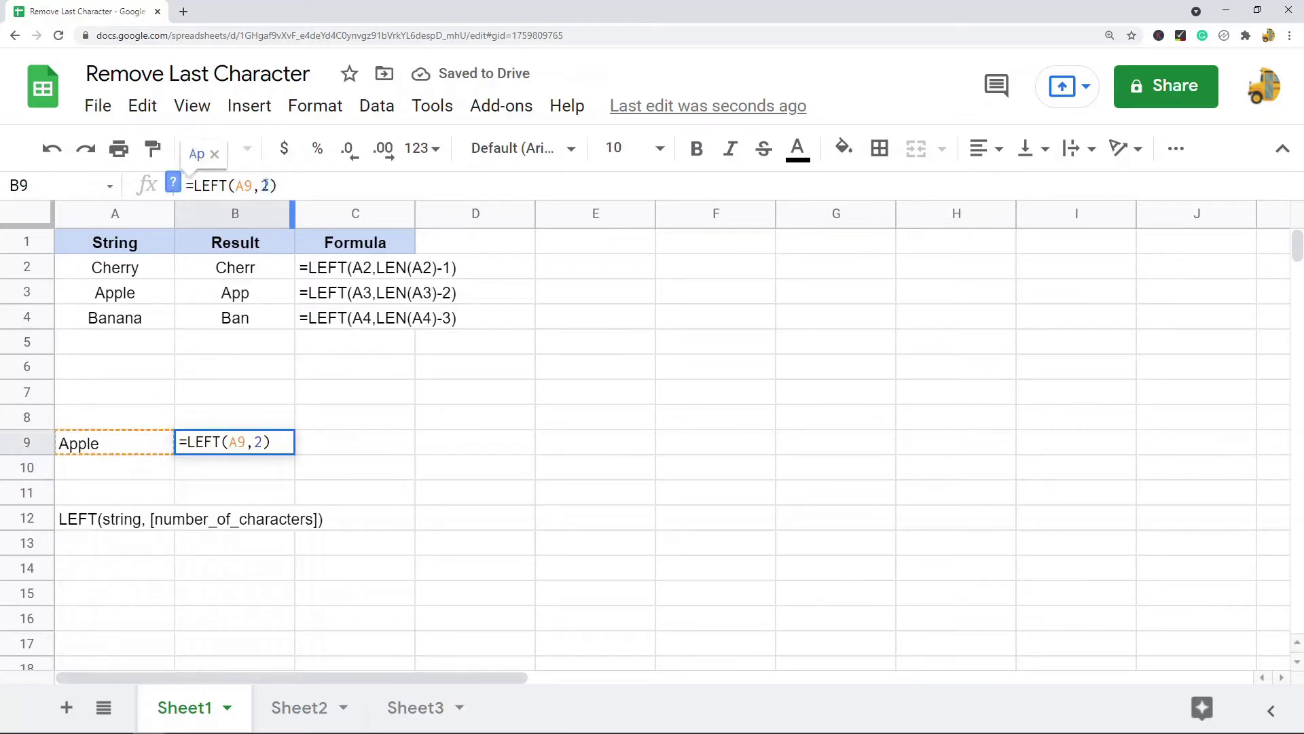
{"action": "key", "text": "Return"}
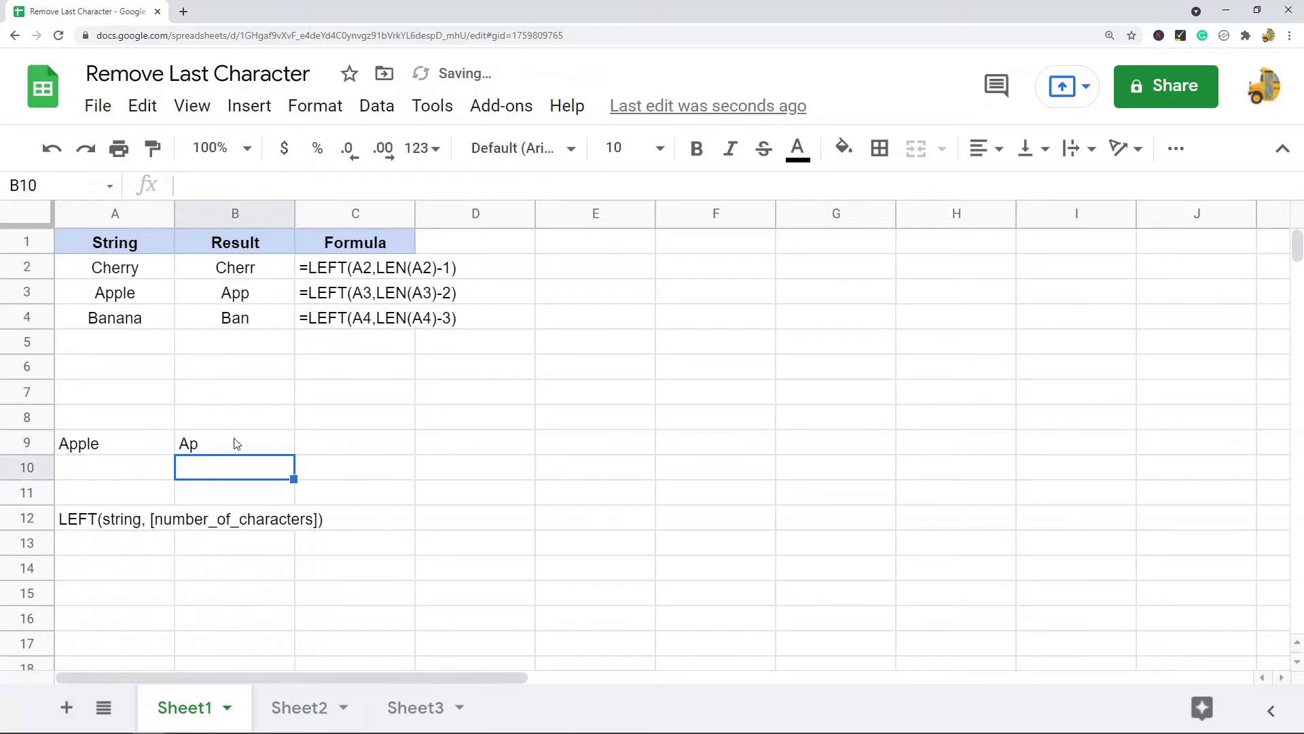
{"action": "left_click", "coordinate": [236, 442]}
{"action": "left_click", "coordinate": [265, 186]}
{"action": "double_click", "coordinate": [265, 185]}
{"action": "type", "text": "3"}
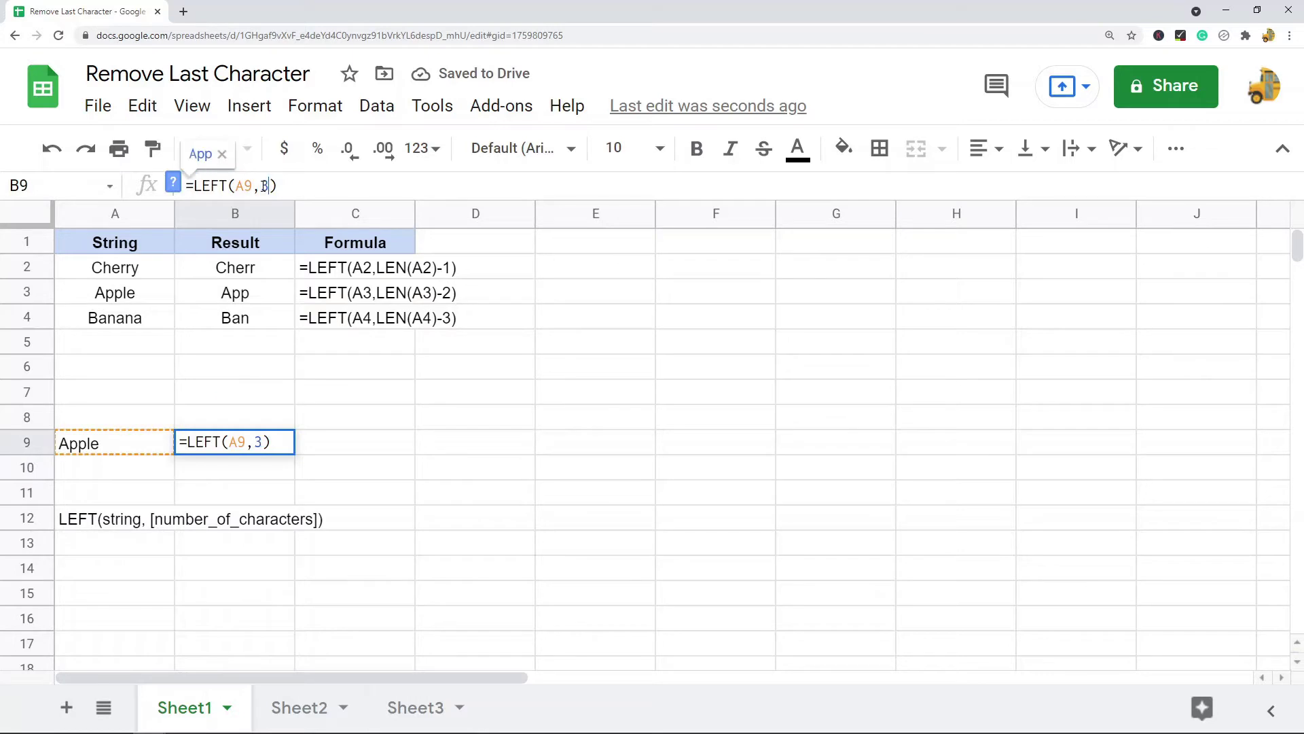
{"action": "key", "text": "Return"}
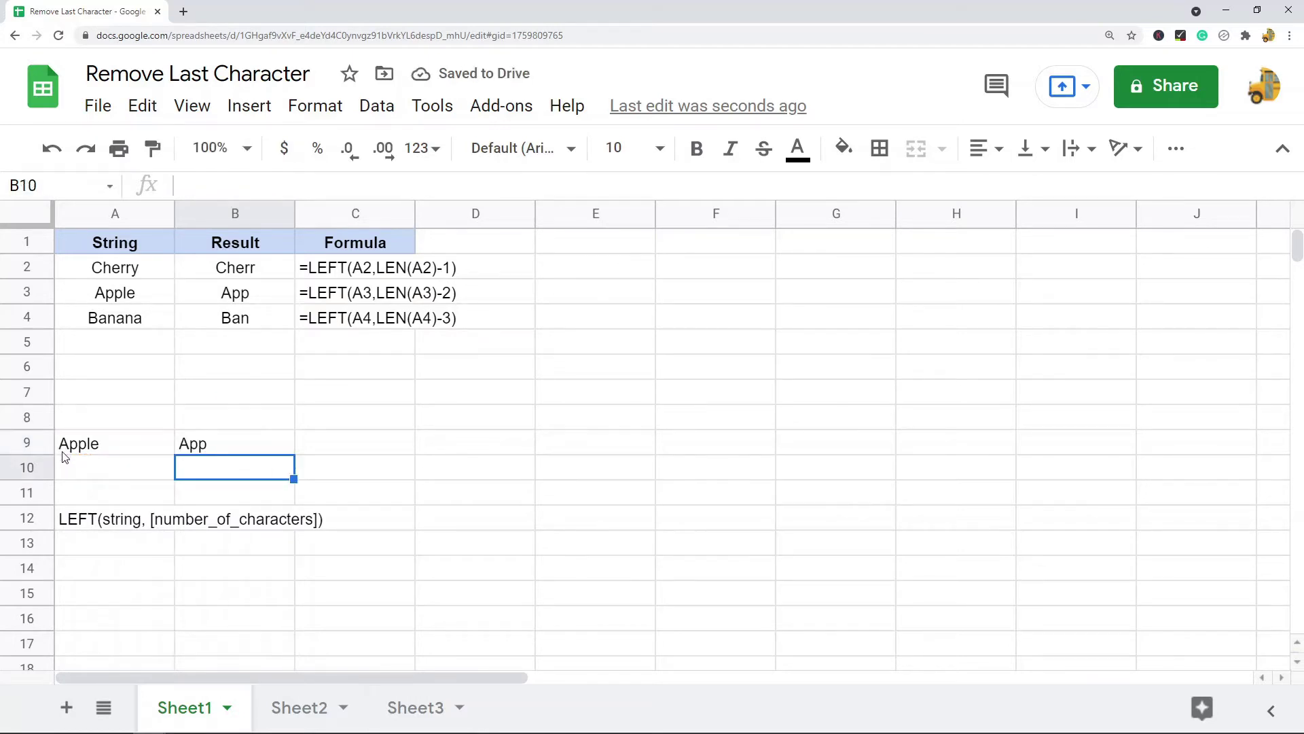
{"action": "left_click", "coordinate": [212, 442]}
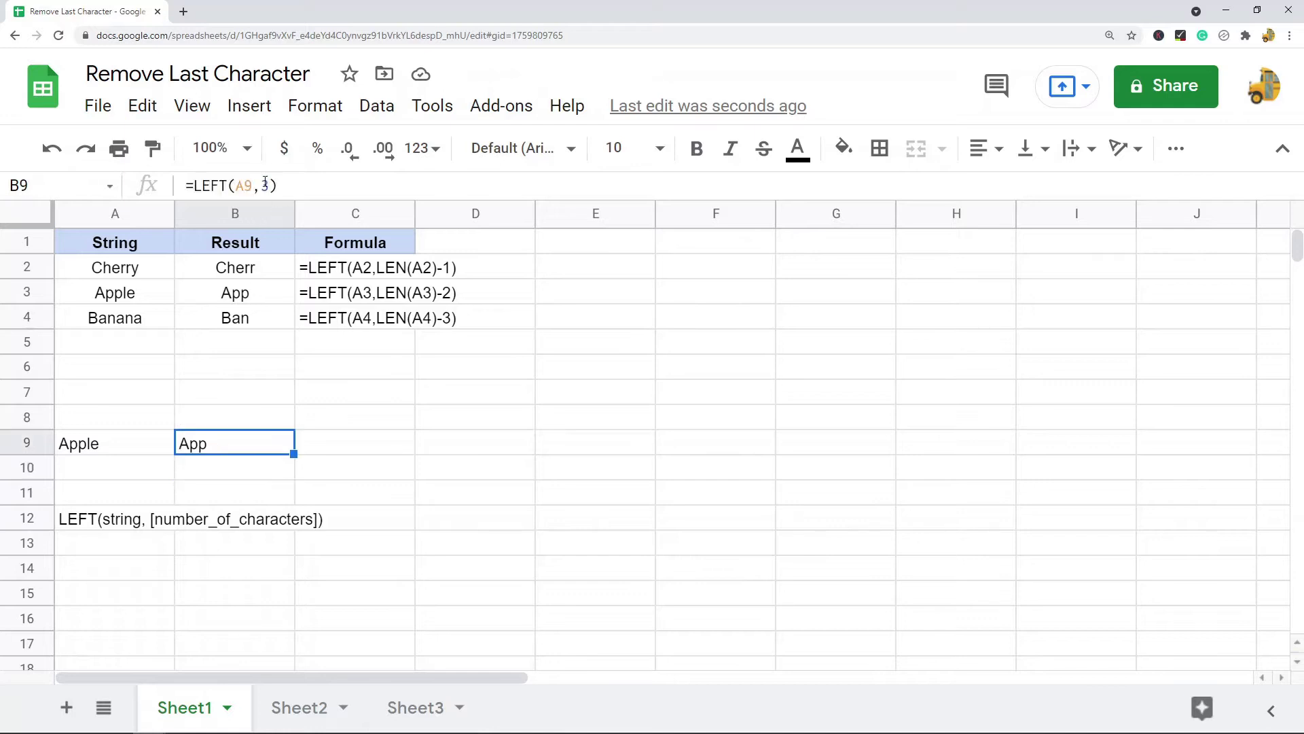
{"action": "left_click_drag", "start_coordinate": [265, 184], "coordinate": [277, 185]}
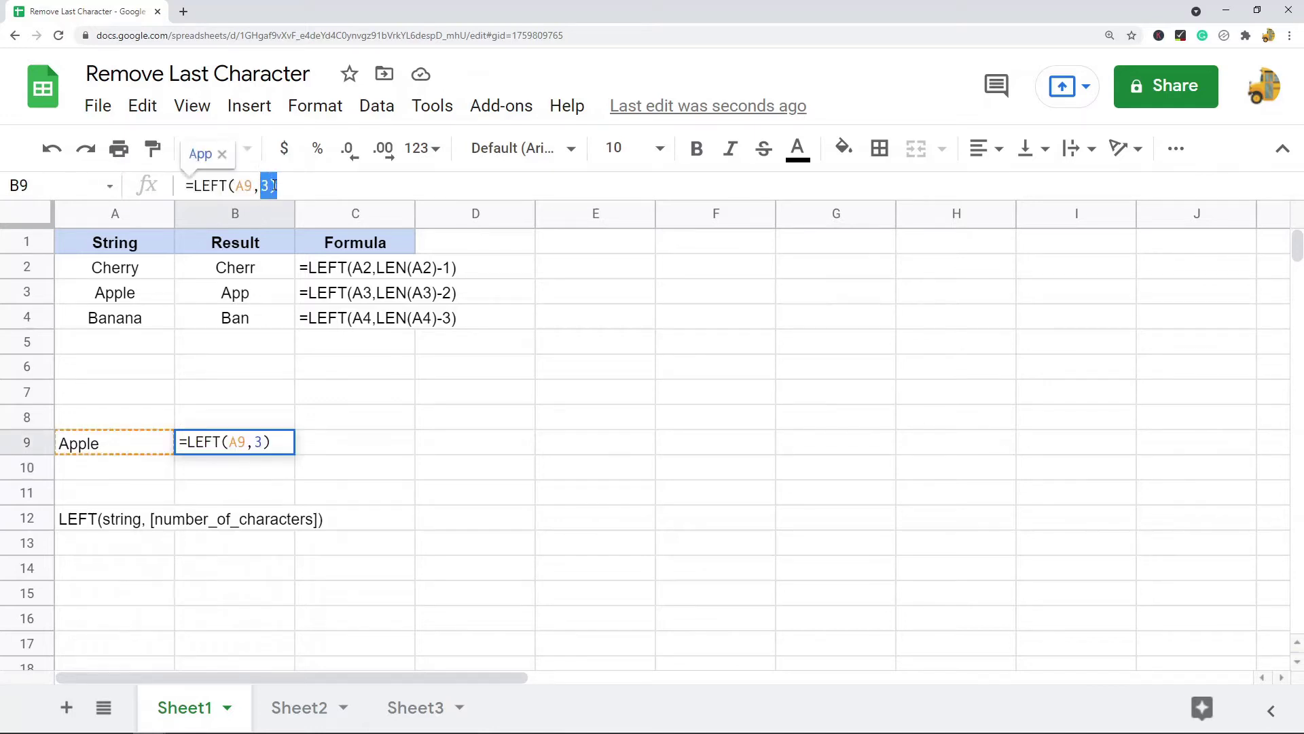
{"action": "key", "text": "Escape"}
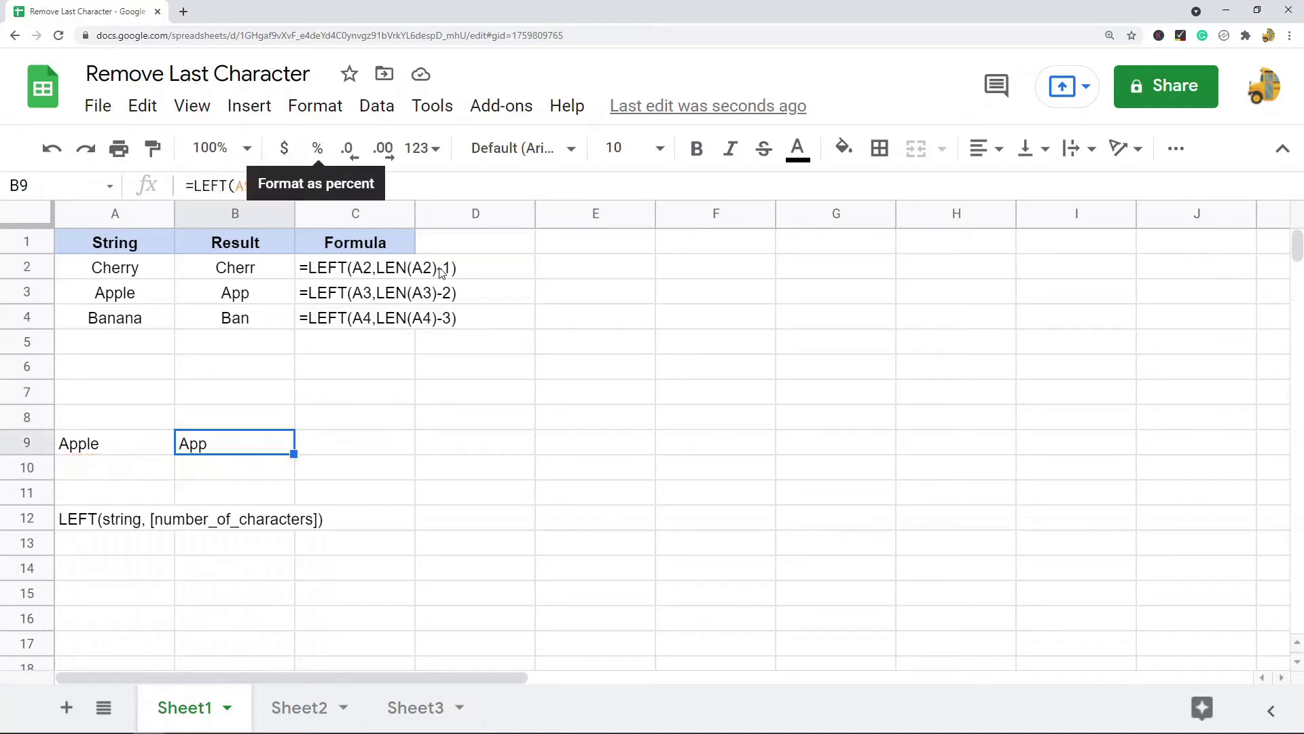
{"action": "left_click", "coordinate": [445, 494]}
Clear the Apple test entries from A9 and B9
{"action": "left_click", "coordinate": [134, 446]}
{"action": "left_click_drag", "start_coordinate": [134, 446], "coordinate": [209, 440]}
{"action": "key", "text": "Delete"}
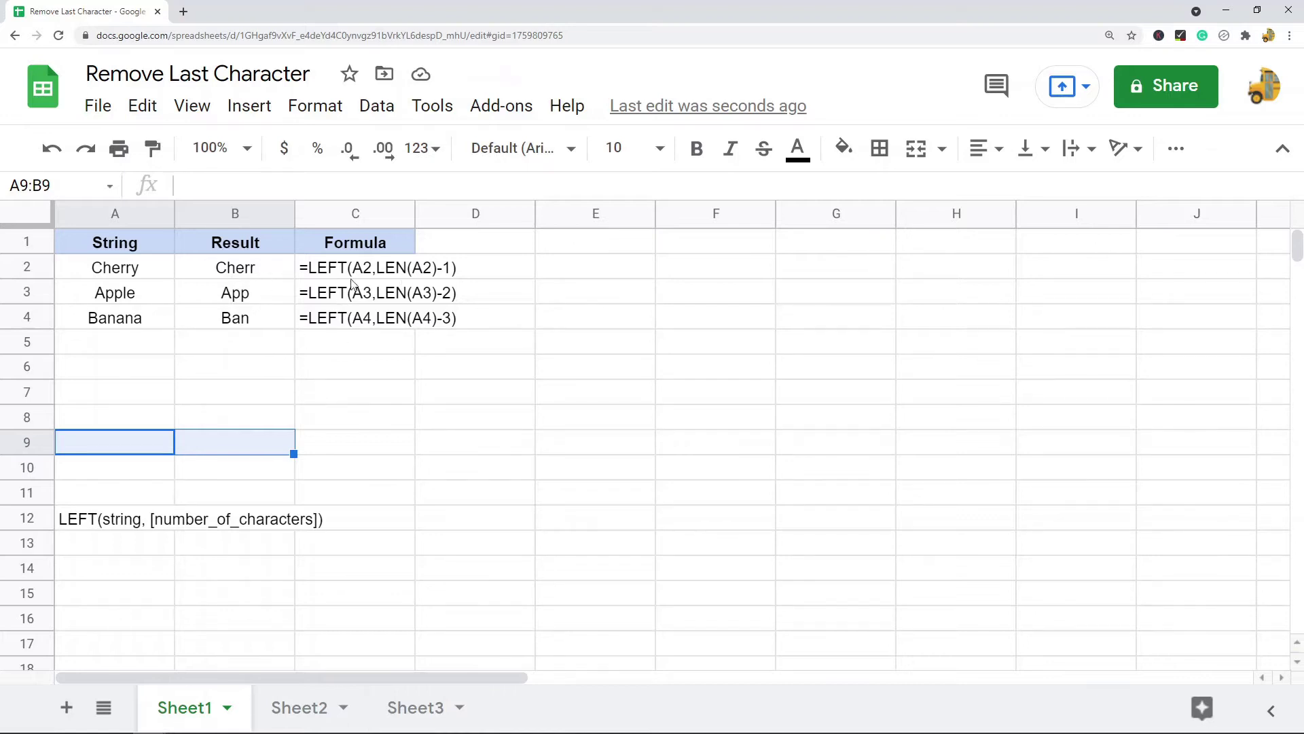
Review the LEFT/LEN formulas in B2, B3 and B4 without changing them, noting the subtracted counts
{"action": "left_click", "coordinate": [246, 275]}
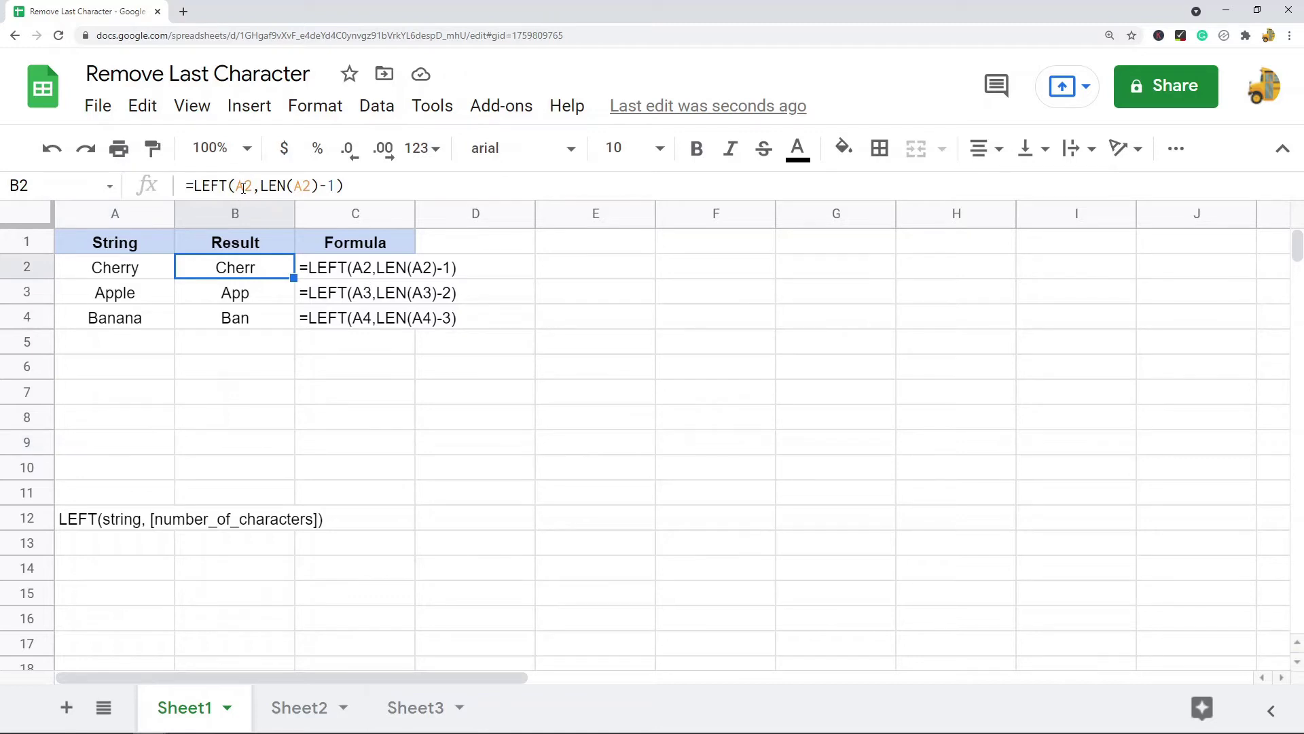
{"action": "left_click", "coordinate": [243, 187]}
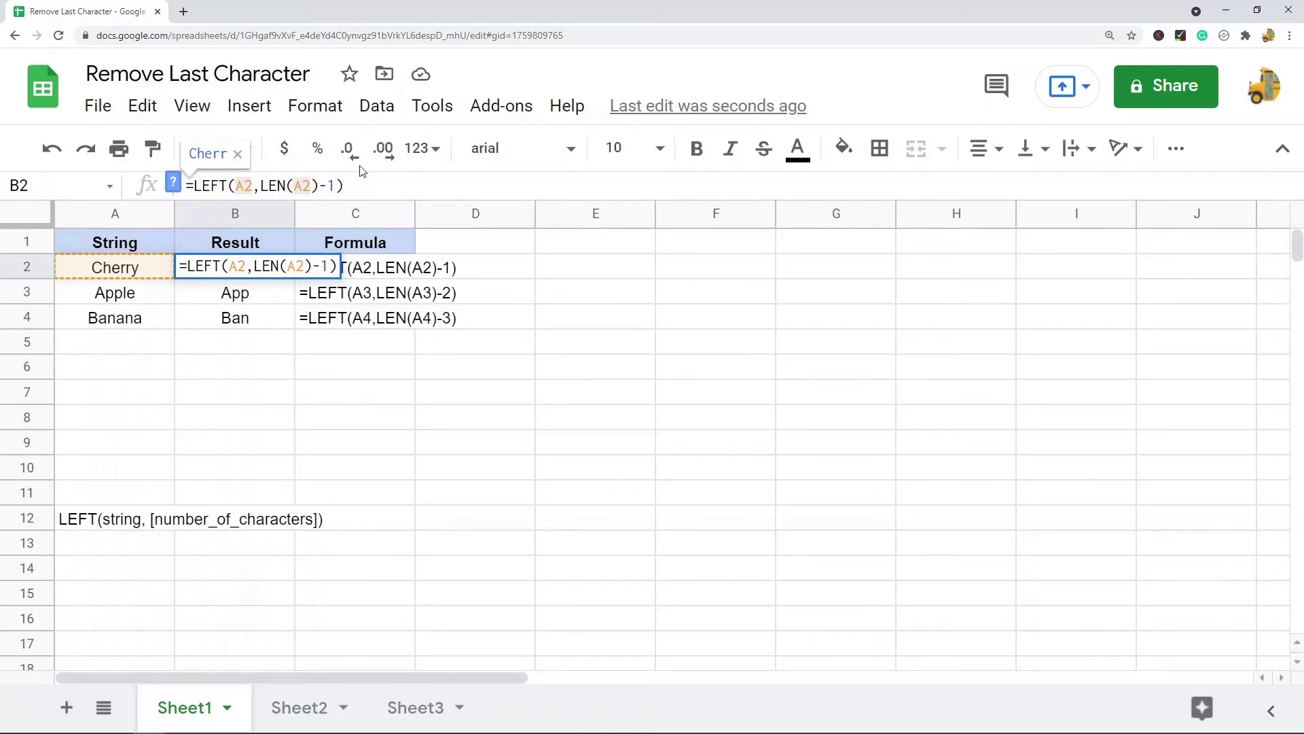
{"action": "left_click_drag", "start_coordinate": [378, 184], "coordinate": [187, 184]}
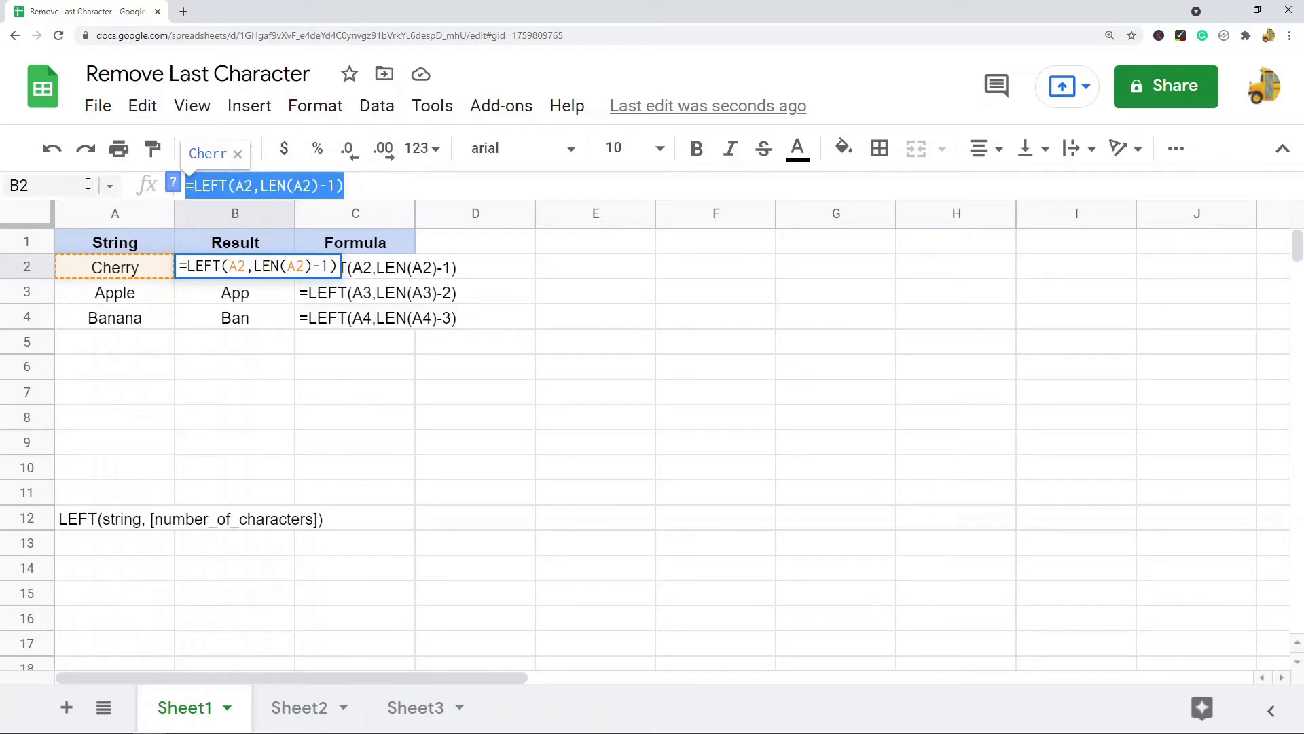
{"action": "key", "text": "Escape"}
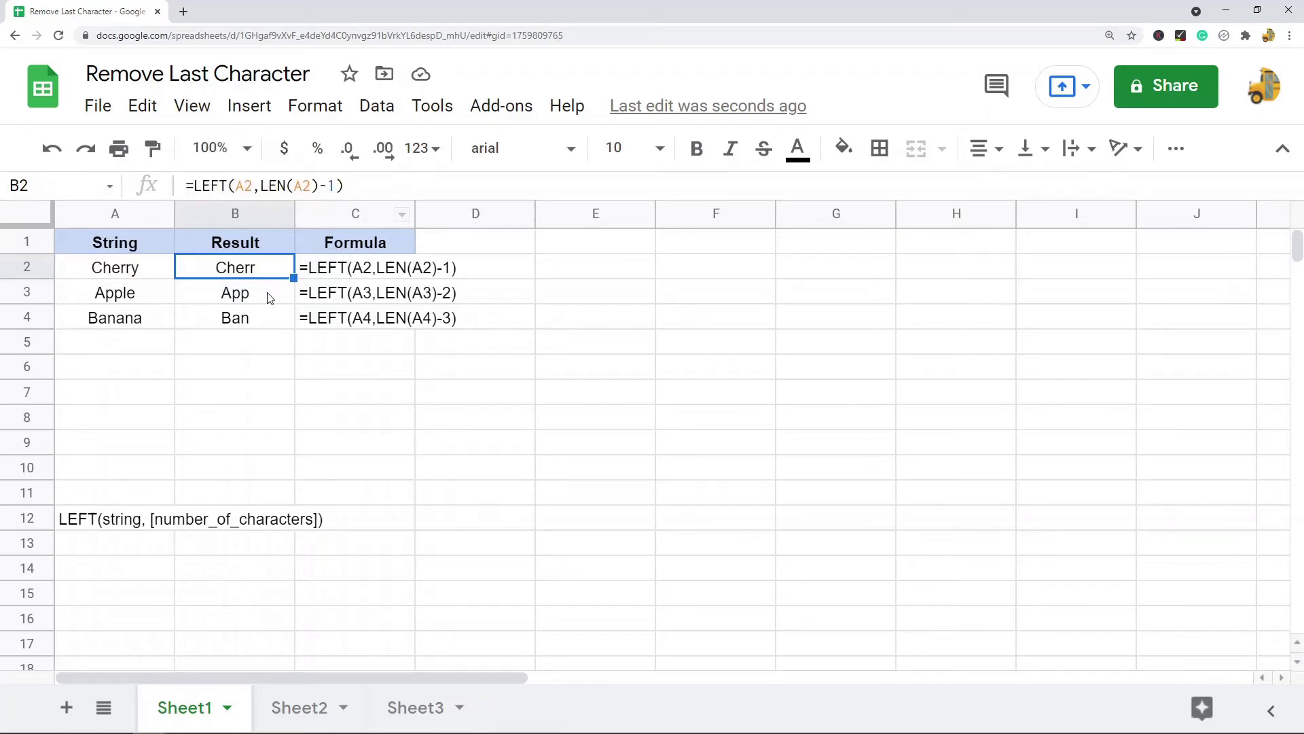
{"action": "left_click", "coordinate": [271, 297]}
{"action": "left_click", "coordinate": [327, 186]}
{"action": "left_click_drag", "start_coordinate": [337, 188], "coordinate": [328, 186]}
{"action": "key", "text": "Escape"}
{"action": "left_click", "coordinate": [264, 318]}
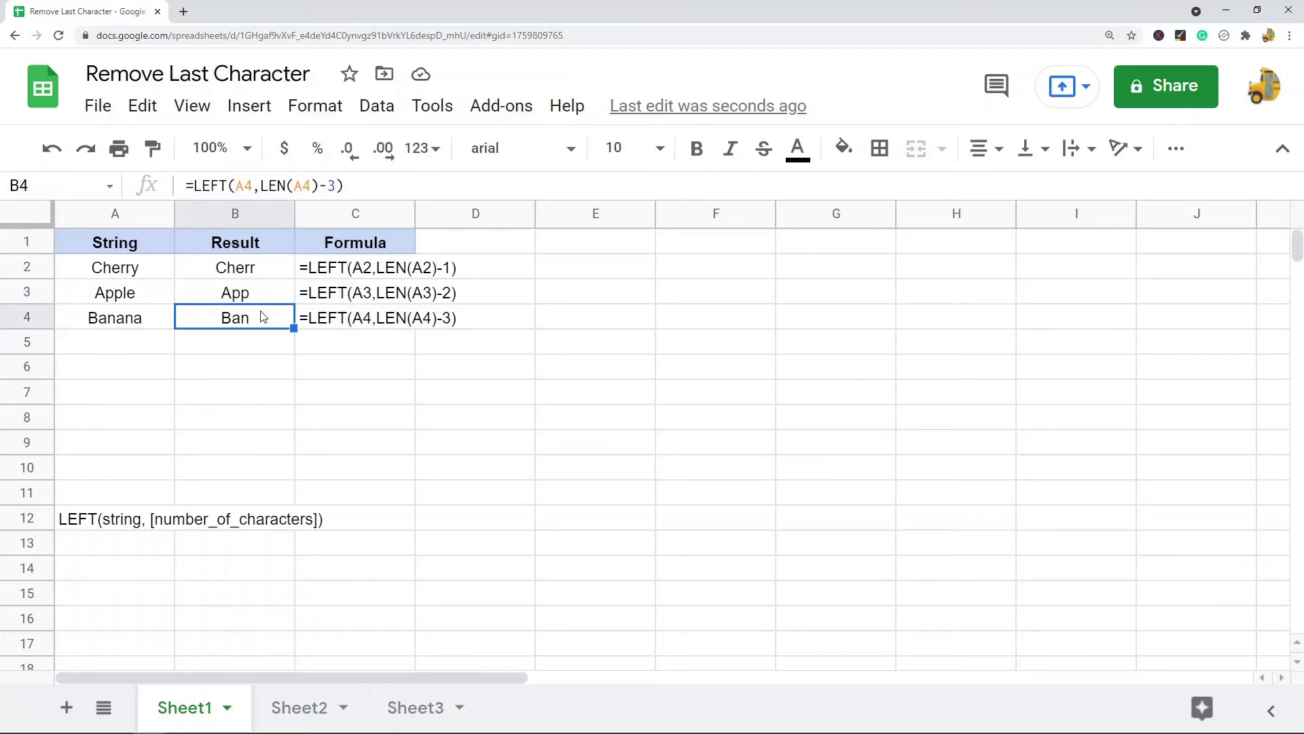
{"action": "left_click", "coordinate": [335, 188]}
{"action": "left_click_drag", "start_coordinate": [337, 188], "coordinate": [329, 186]}
{"action": "key", "text": "Escape"}
Copy Cherry from A2 and paste it as values only into A6
{"action": "left_click", "coordinate": [131, 275]}
{"action": "key", "text": "ctrl+c"}
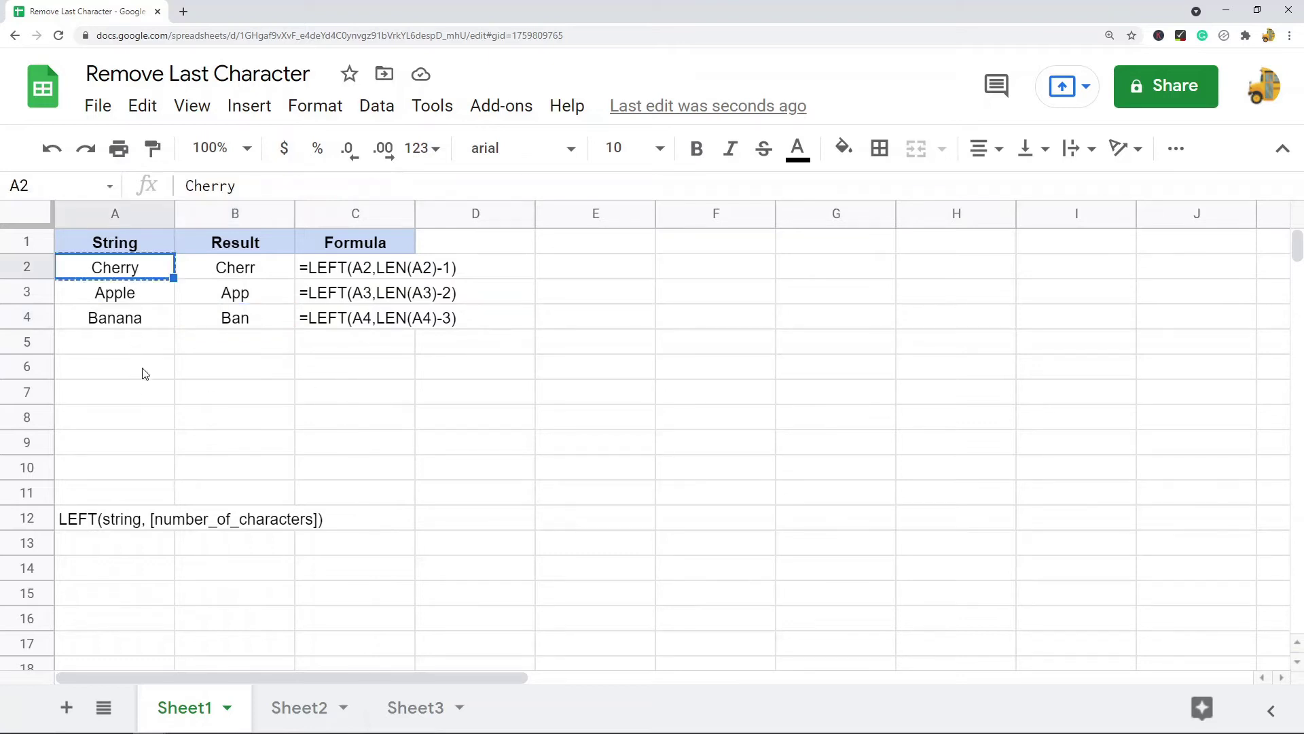
{"action": "right_click", "coordinate": [140, 366]}
{"action": "mouse_move", "coordinate": [379, 258]}
{"action": "left_click", "coordinate": [494, 266]}
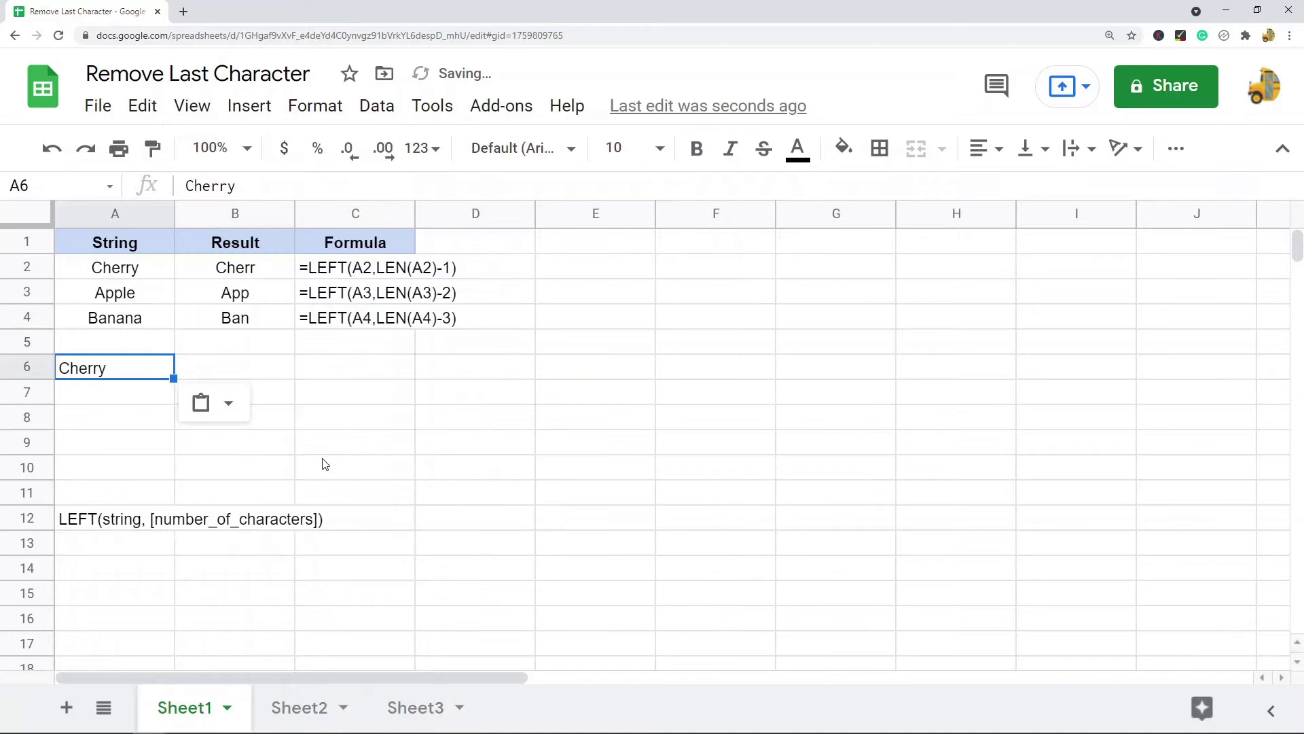
Enter =LEN(A6) in B6 to get Cherry's length, 6
{"action": "left_click", "coordinate": [247, 366]}
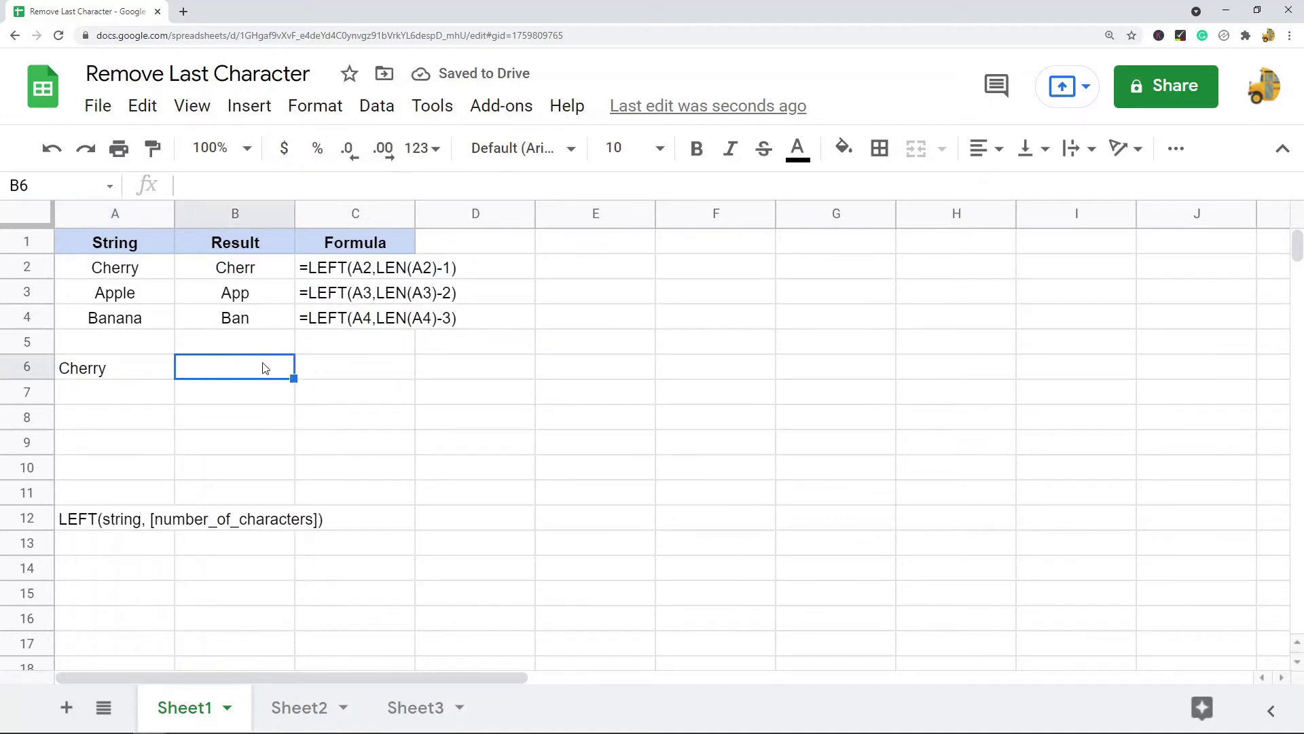
{"action": "type", "text": "=len("}
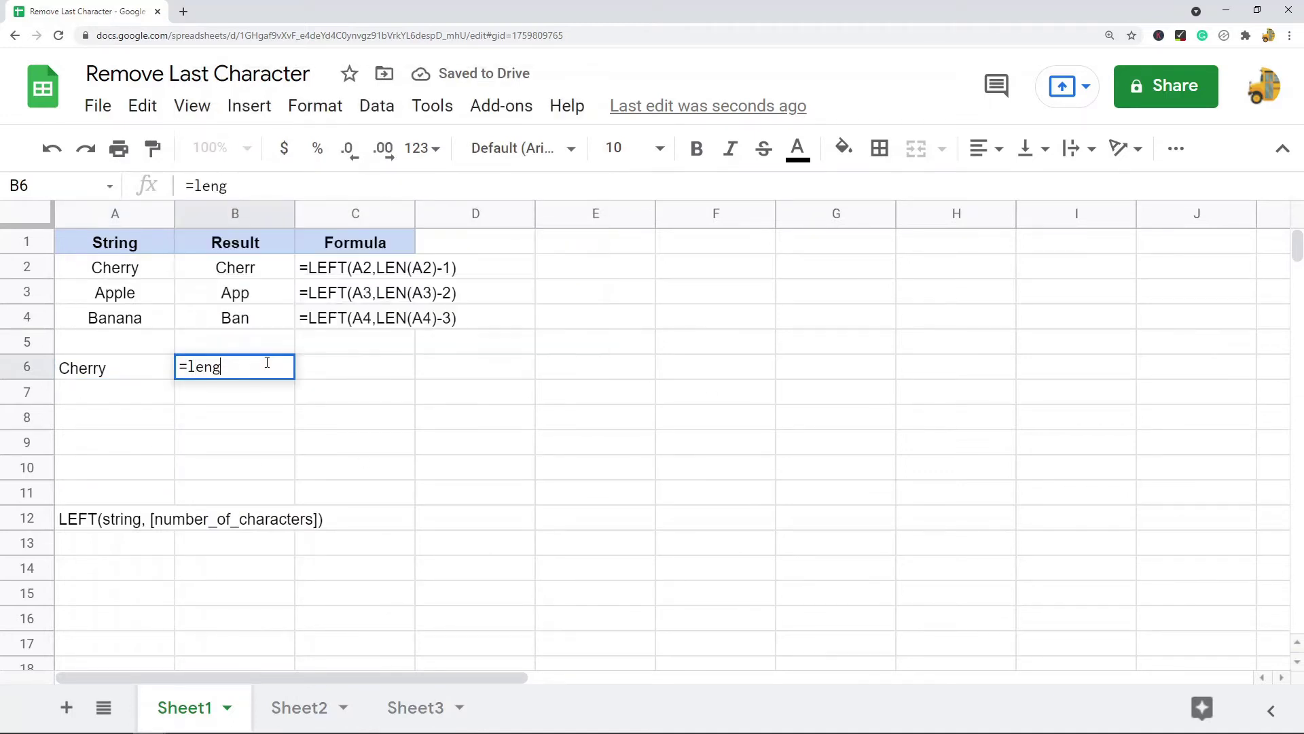
{"action": "left_click", "coordinate": [86, 375]}
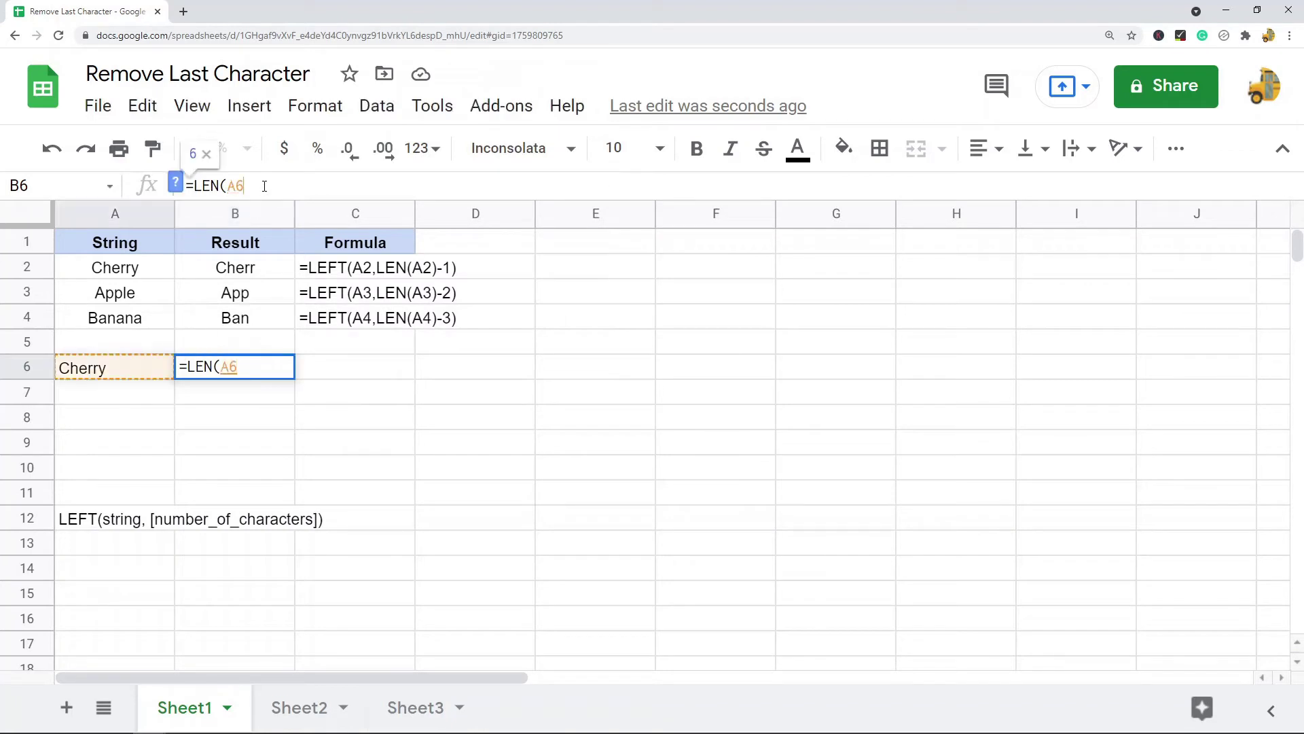
{"action": "type", "text": ")"}
{"action": "key", "text": "Return"}
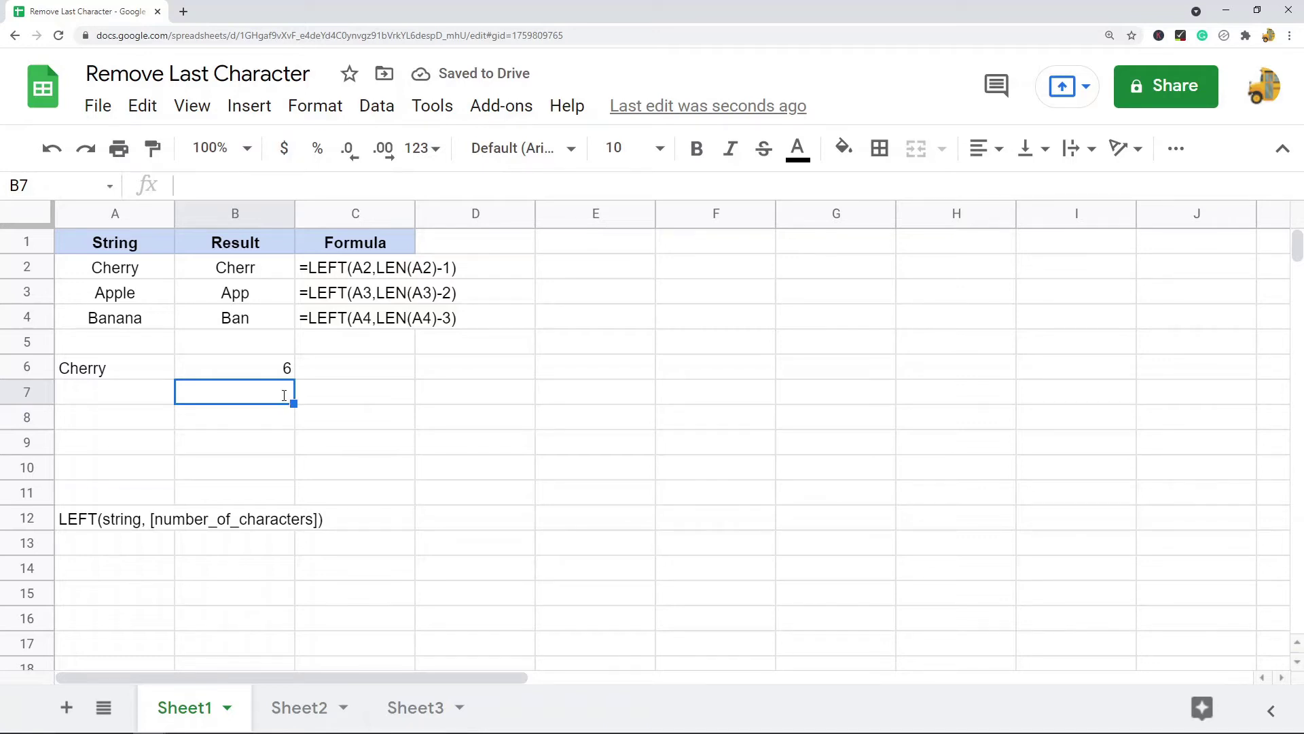
Enter =B6-1 in B7 so it returns 5, then recheck its formula
{"action": "type", "text": "="}
{"action": "left_click", "coordinate": [285, 370]}
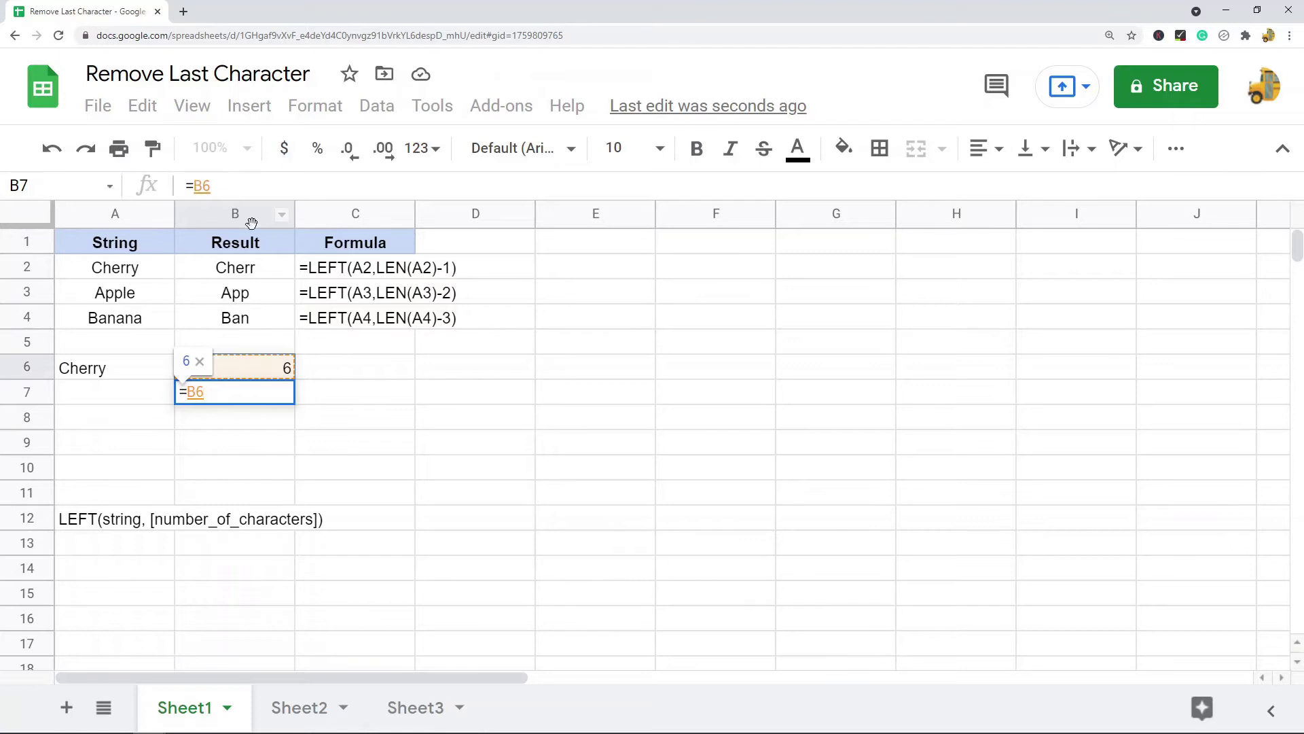
{"action": "left_click", "coordinate": [243, 183]}
{"action": "type", "text": "-1"}
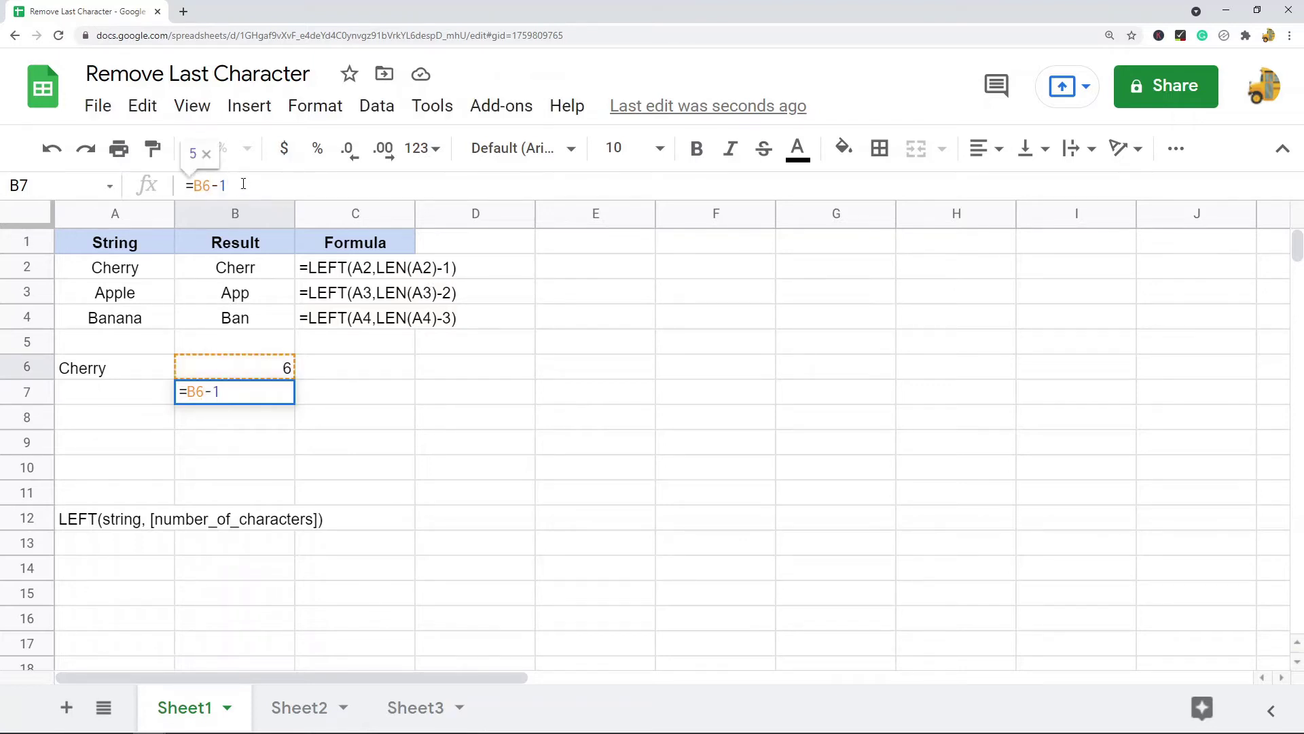
{"action": "key", "text": "Return"}
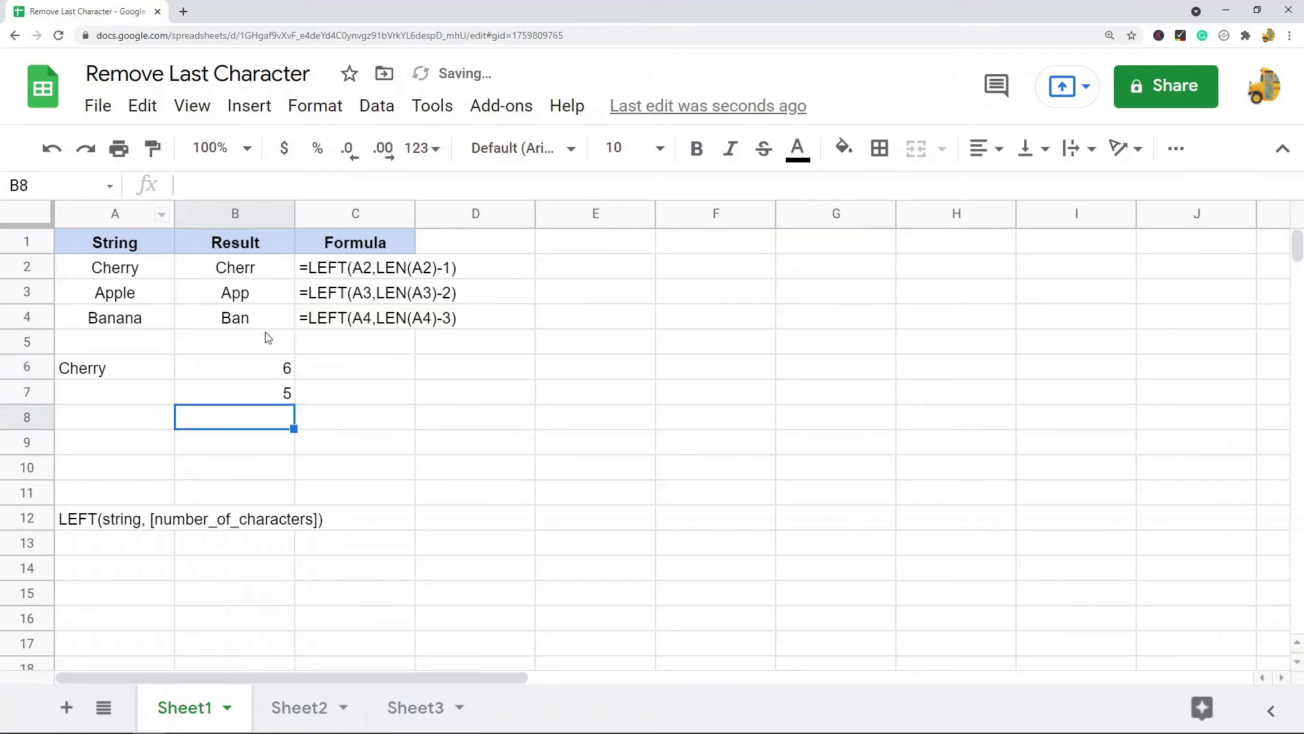
{"action": "key", "text": "Up"}
{"action": "left_click", "coordinate": [221, 186]}
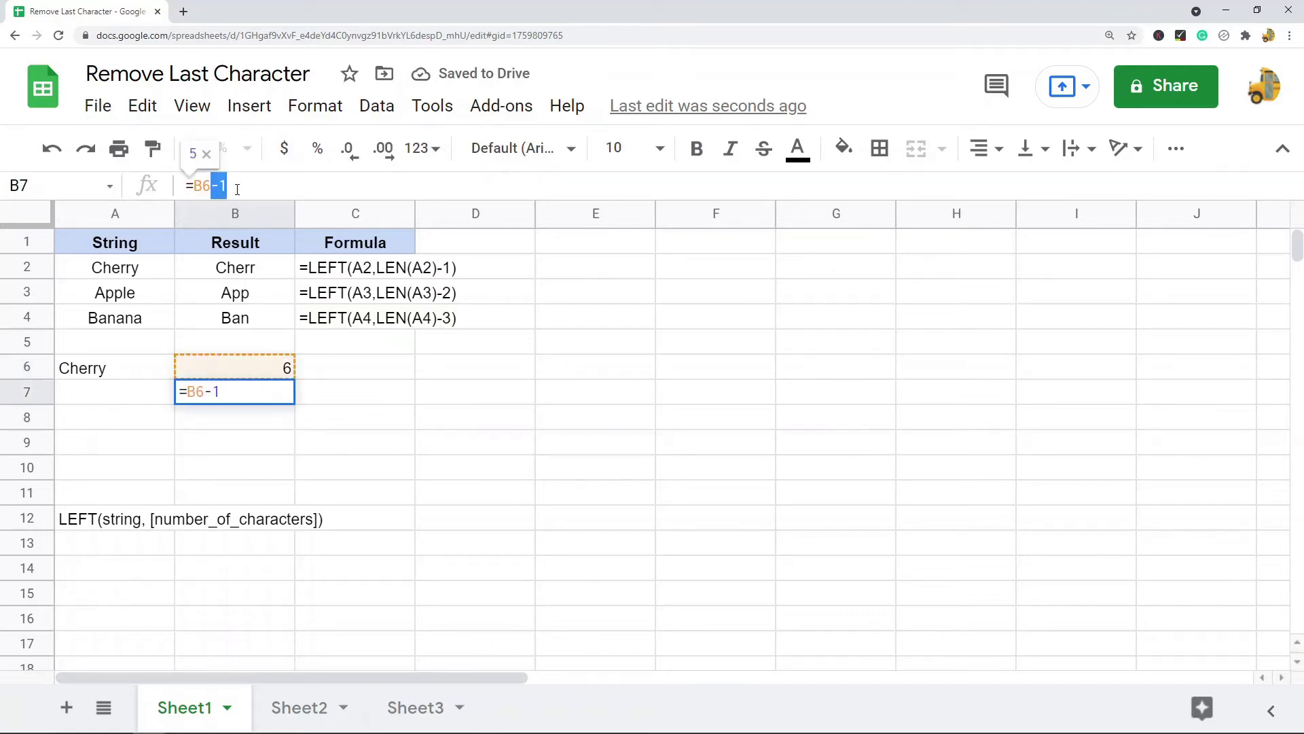
Enter =LEFT(A6,B7) in B8 so it returns Cherr
{"action": "key", "text": "Escape"}
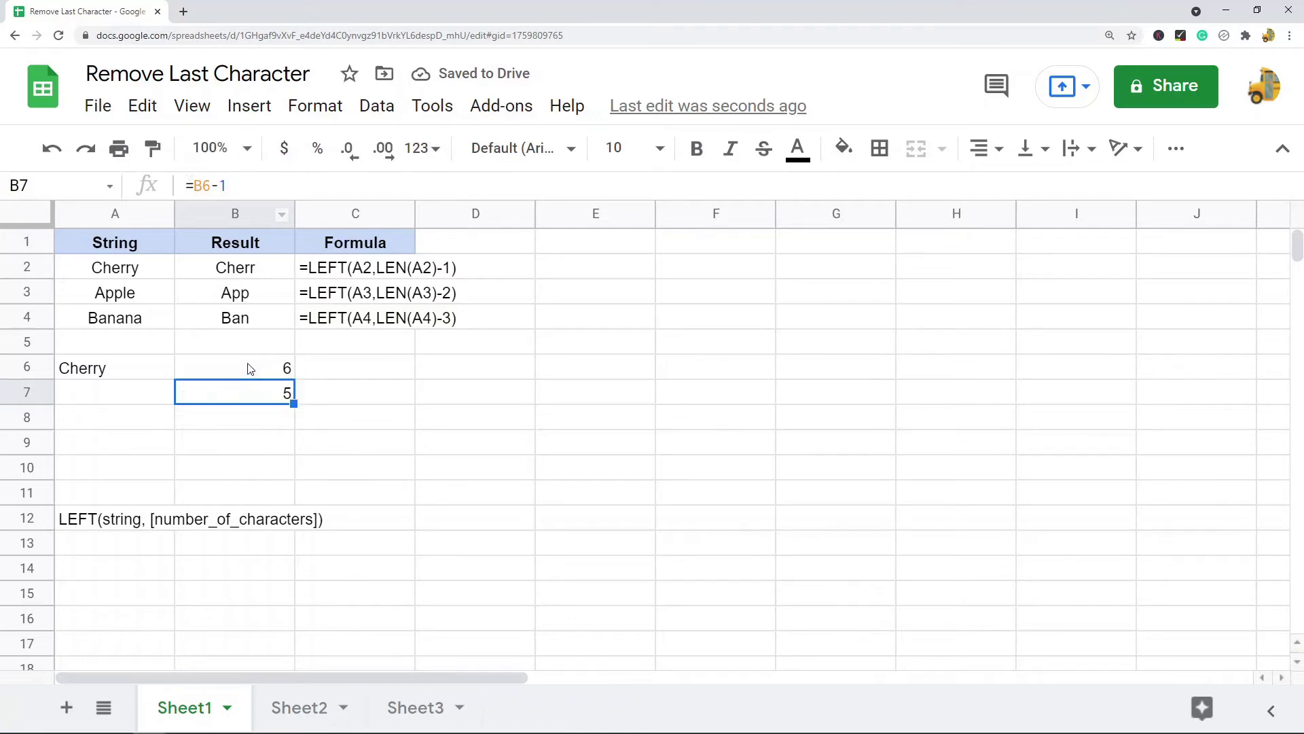
{"action": "left_click", "coordinate": [250, 366]}
{"action": "left_click", "coordinate": [253, 388]}
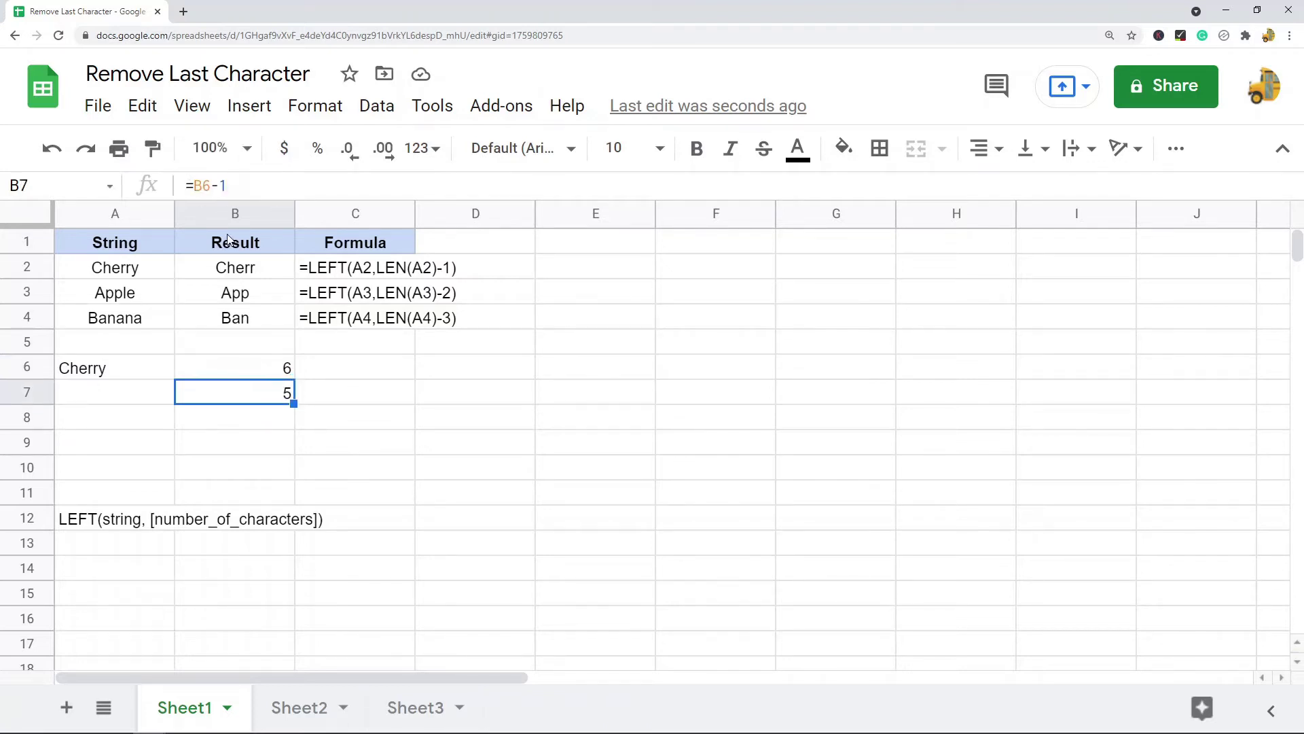
{"action": "left_click", "coordinate": [223, 424]}
{"action": "type", "text": "=LEFT("}
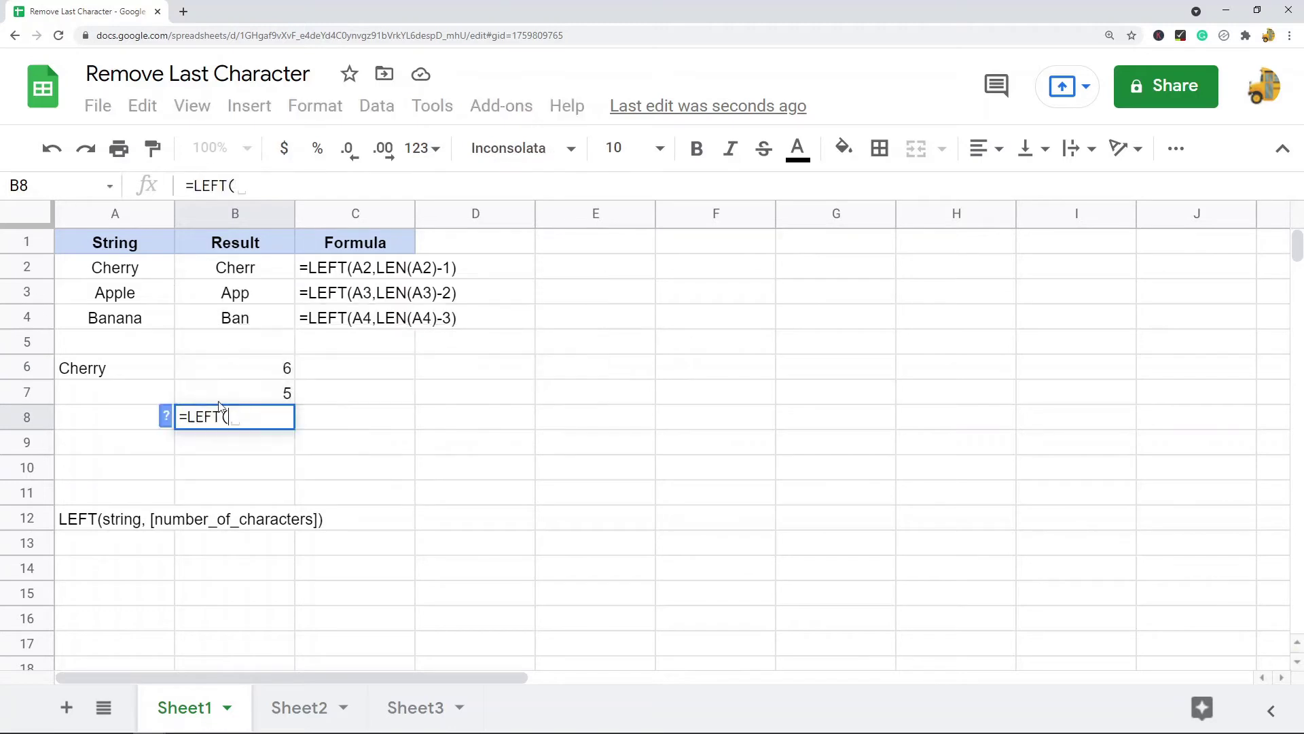
{"action": "left_click", "coordinate": [109, 373]}
{"action": "type", "text": ","}
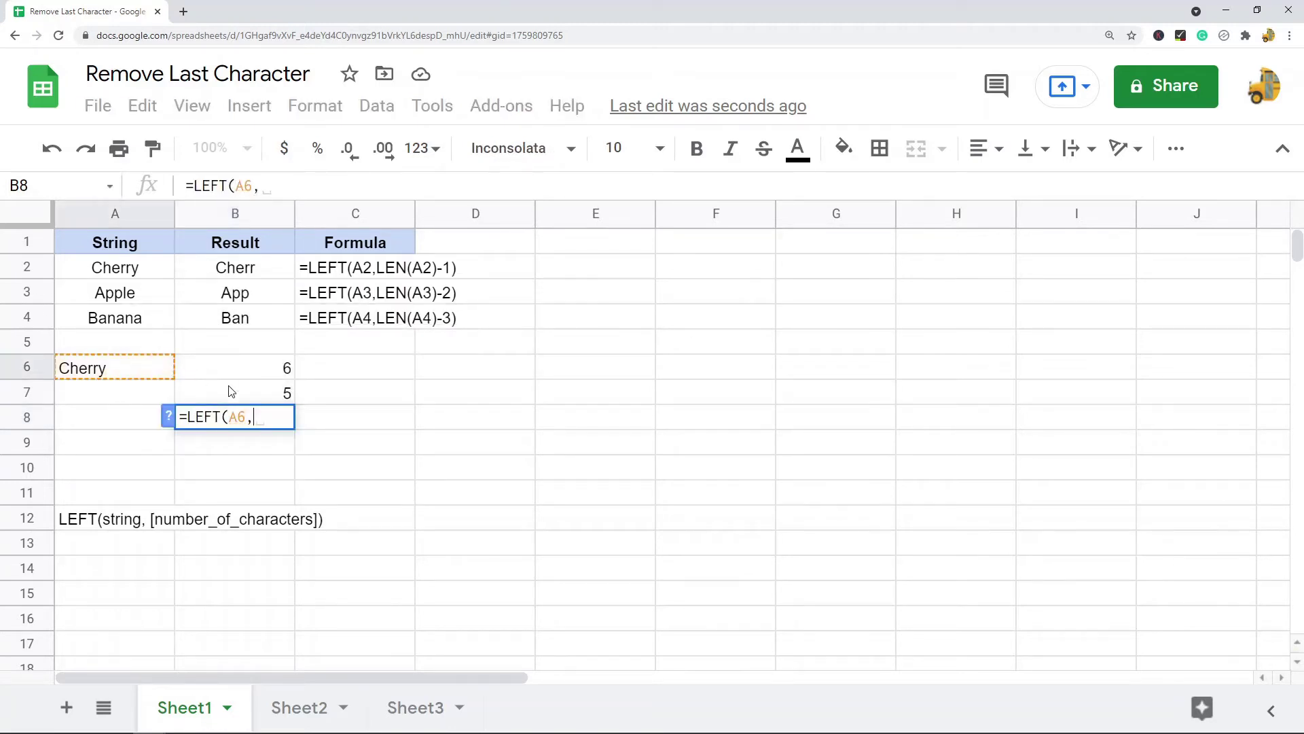
{"action": "left_click", "coordinate": [258, 394]}
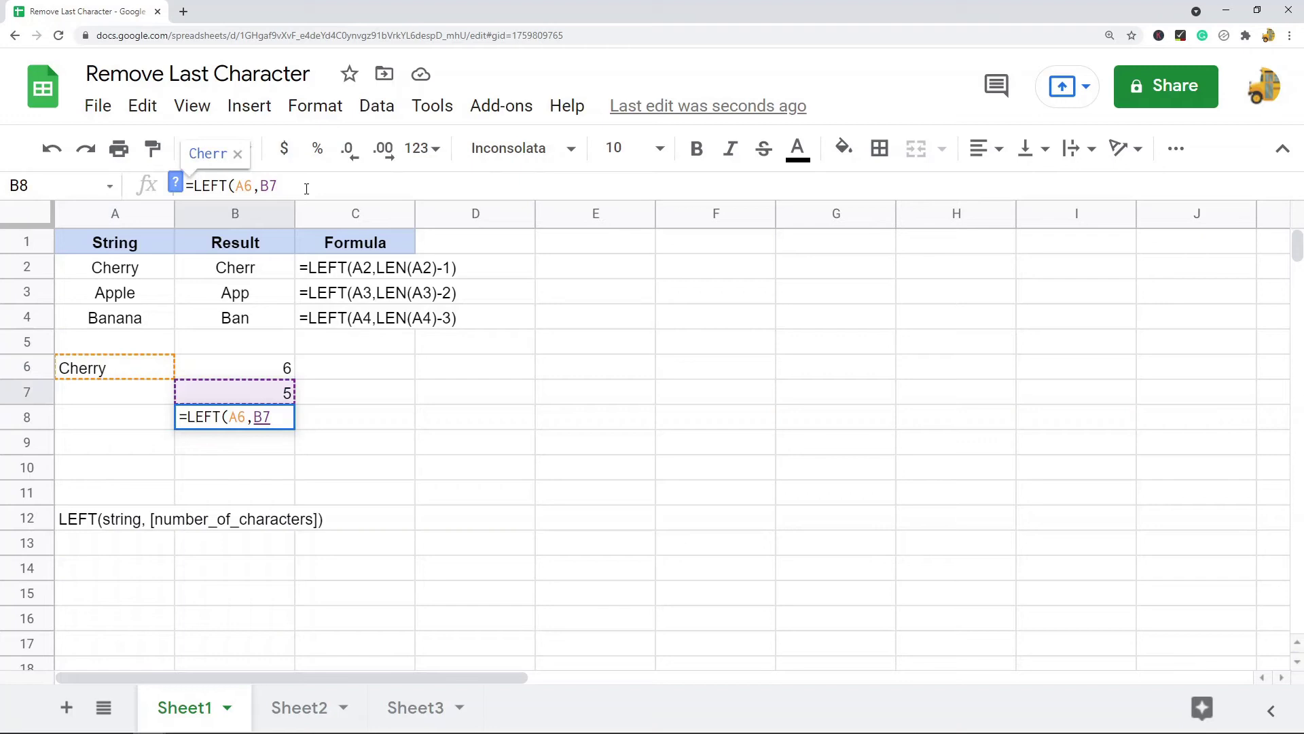
{"action": "type", "text": ")"}
{"action": "key", "text": "Return"}
Review the formulas in B6, B7 and B8 without changing them, then go to Sheet2
{"action": "left_click", "coordinate": [275, 400]}
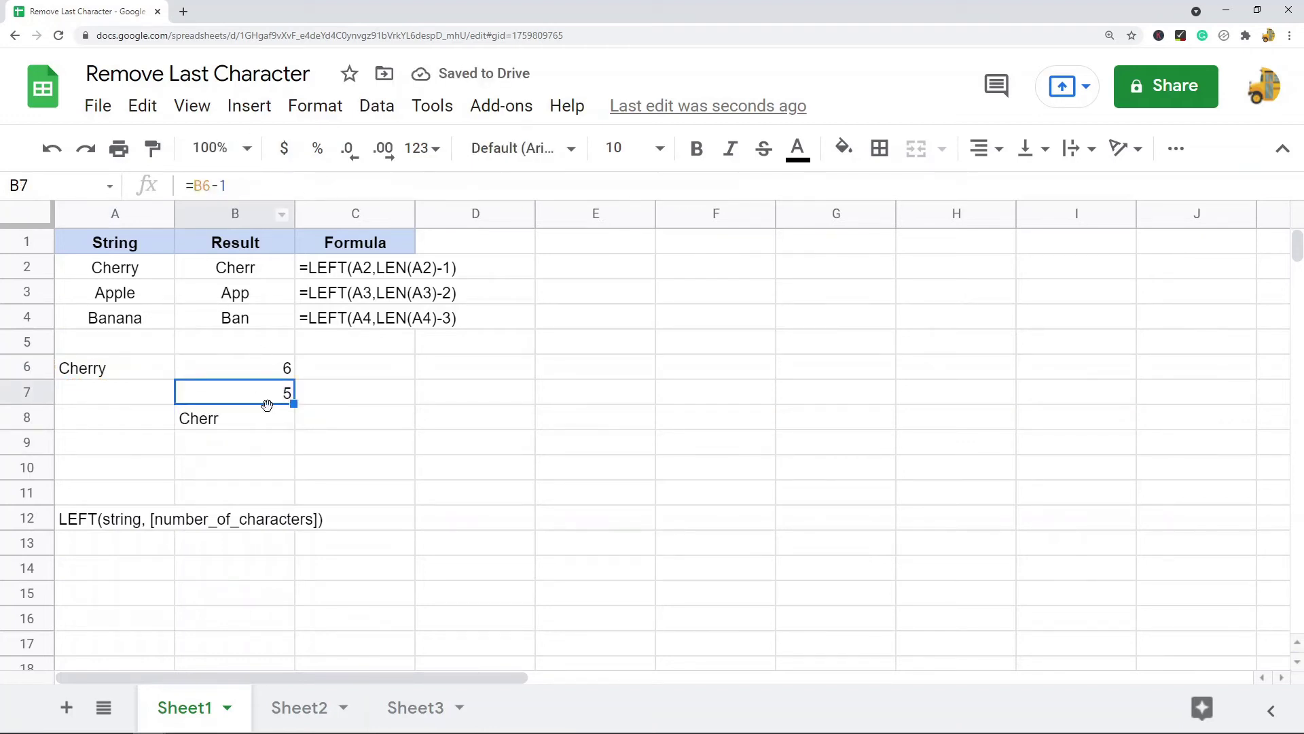
{"action": "left_click", "coordinate": [229, 426]}
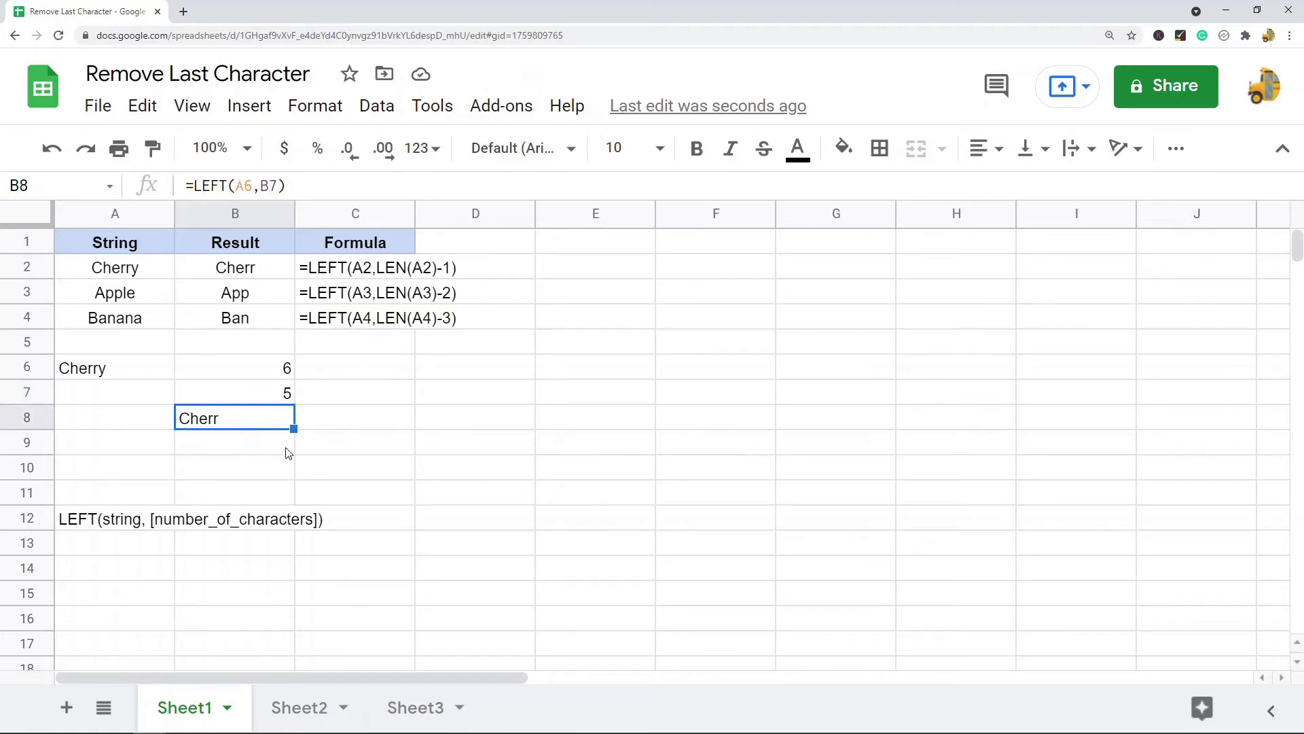
{"action": "left_click", "coordinate": [272, 374]}
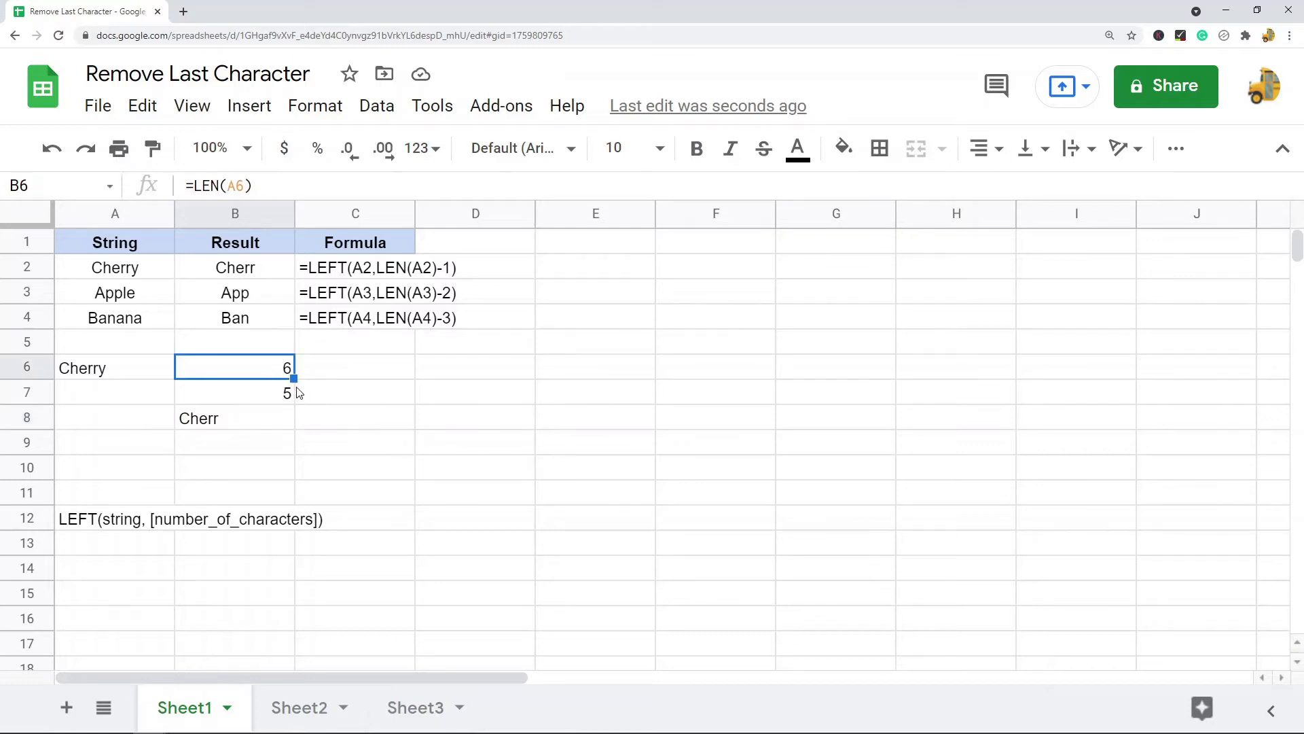
{"action": "left_click", "coordinate": [280, 396]}
{"action": "left_click", "coordinate": [224, 185]}
{"action": "double_click", "coordinate": [223, 186]}
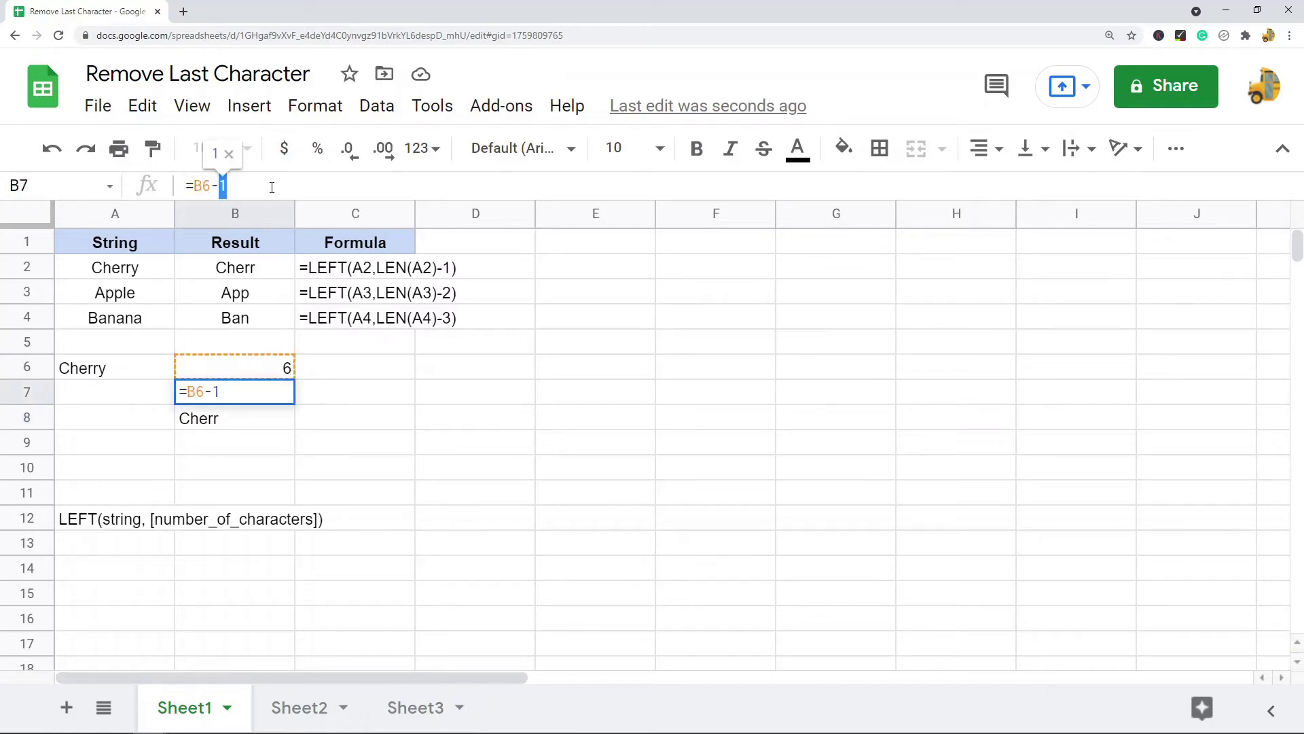
{"action": "left_click", "coordinate": [284, 183]}
{"action": "key", "text": "Escape"}
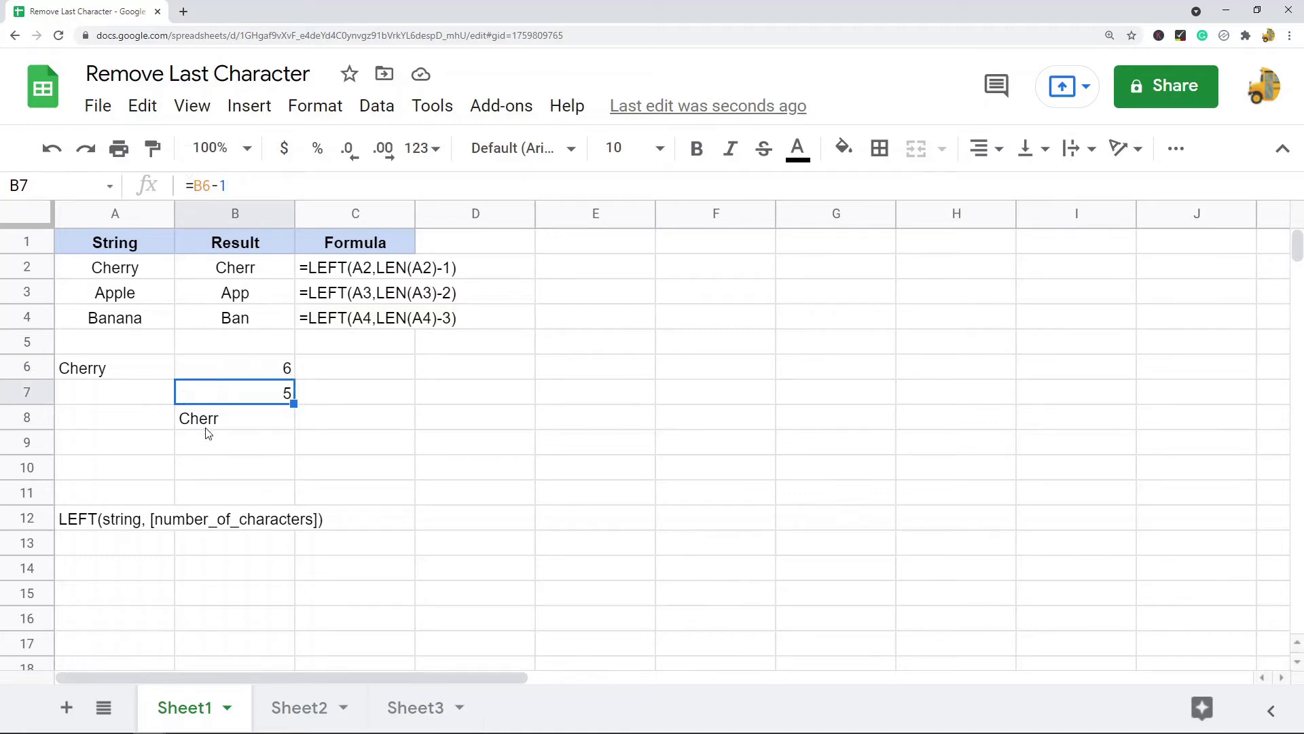
{"action": "key", "text": "Down"}
{"action": "left_click", "coordinate": [268, 184]}
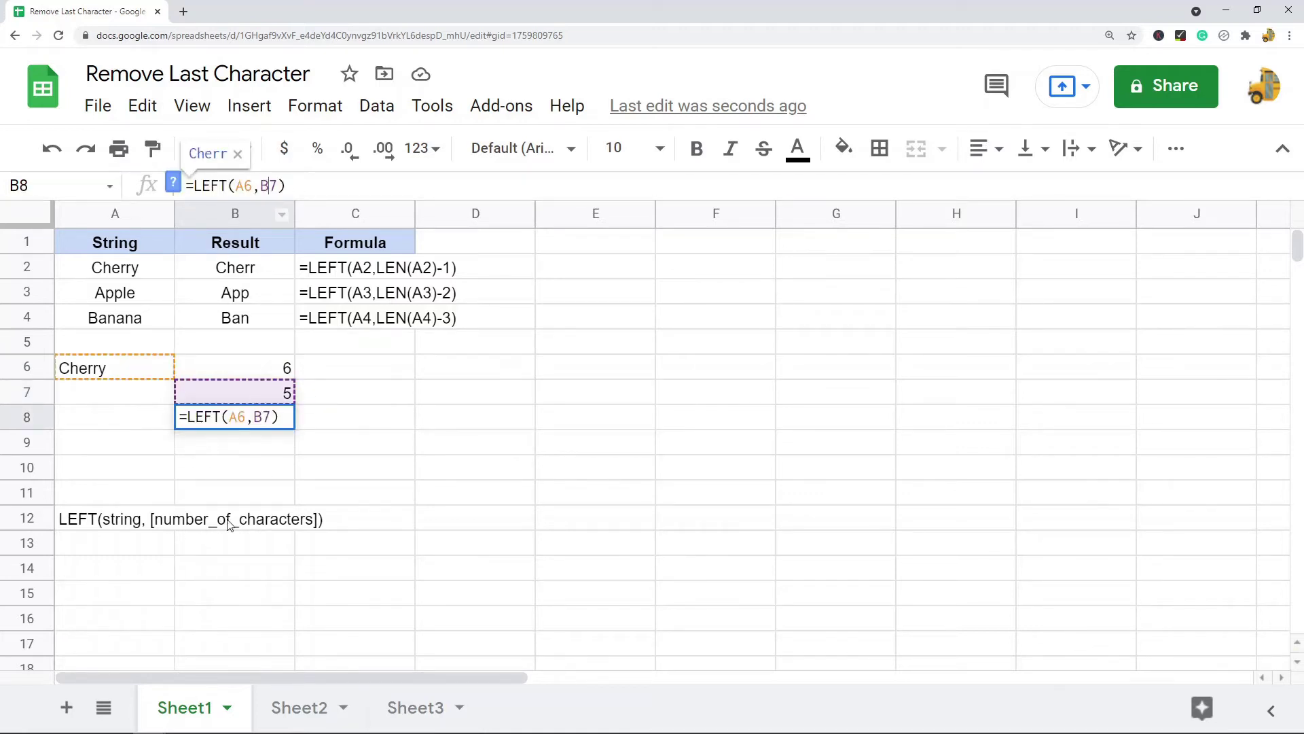
{"action": "key", "text": "Return"}
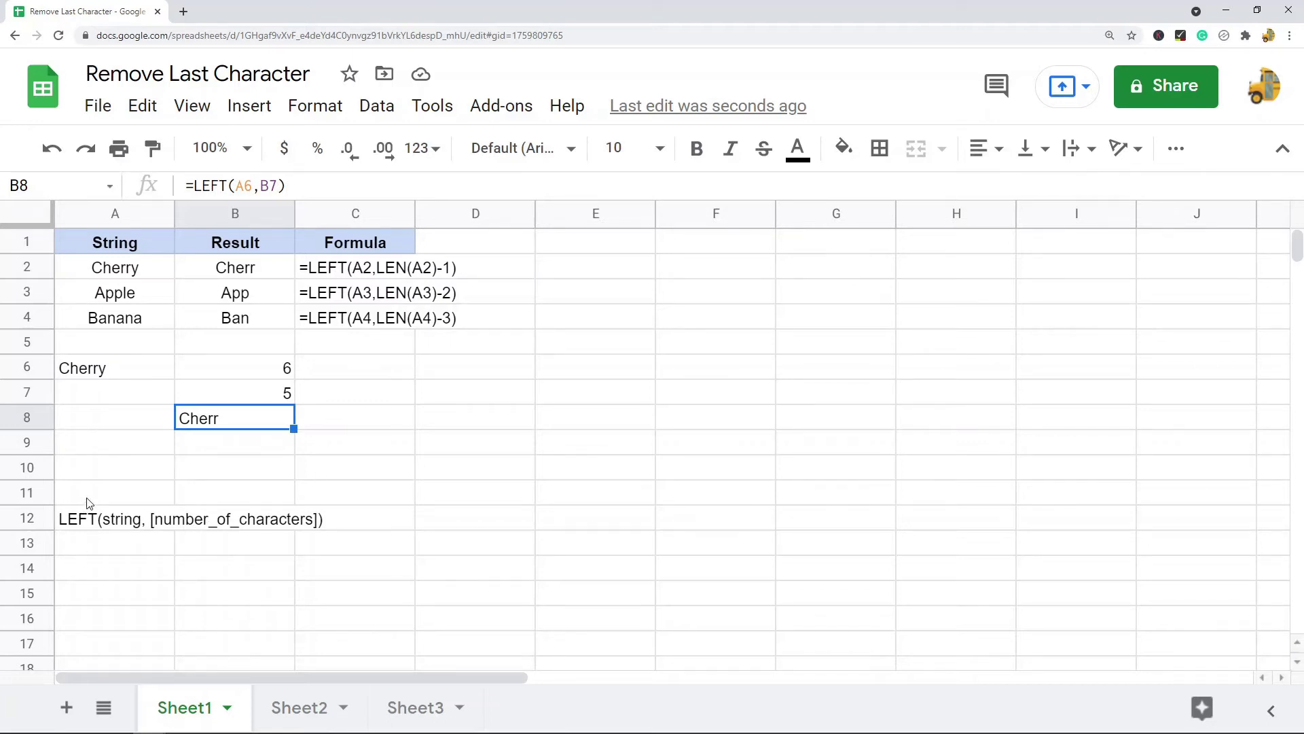
{"action": "left_click", "coordinate": [314, 710]}
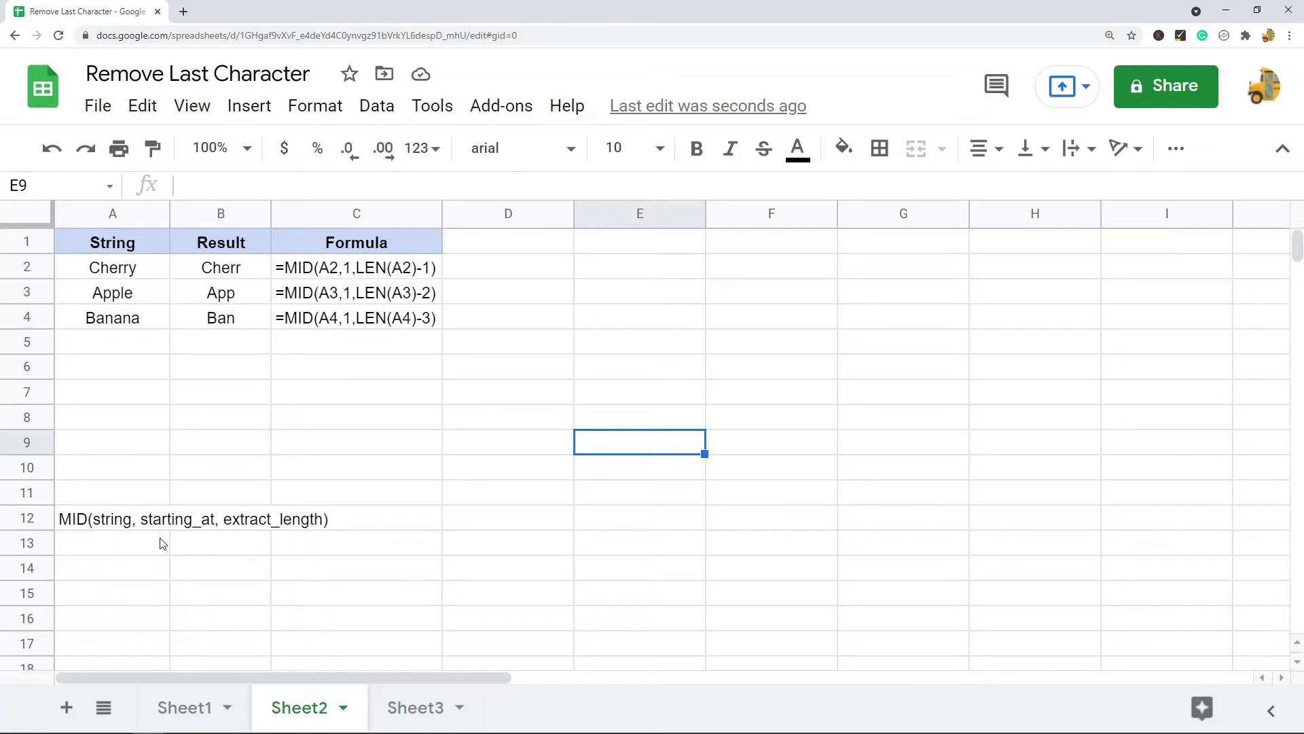
Copy Cherry from A2 and paste it as values only into A7 on Sheet2
{"action": "left_click", "coordinate": [125, 391]}
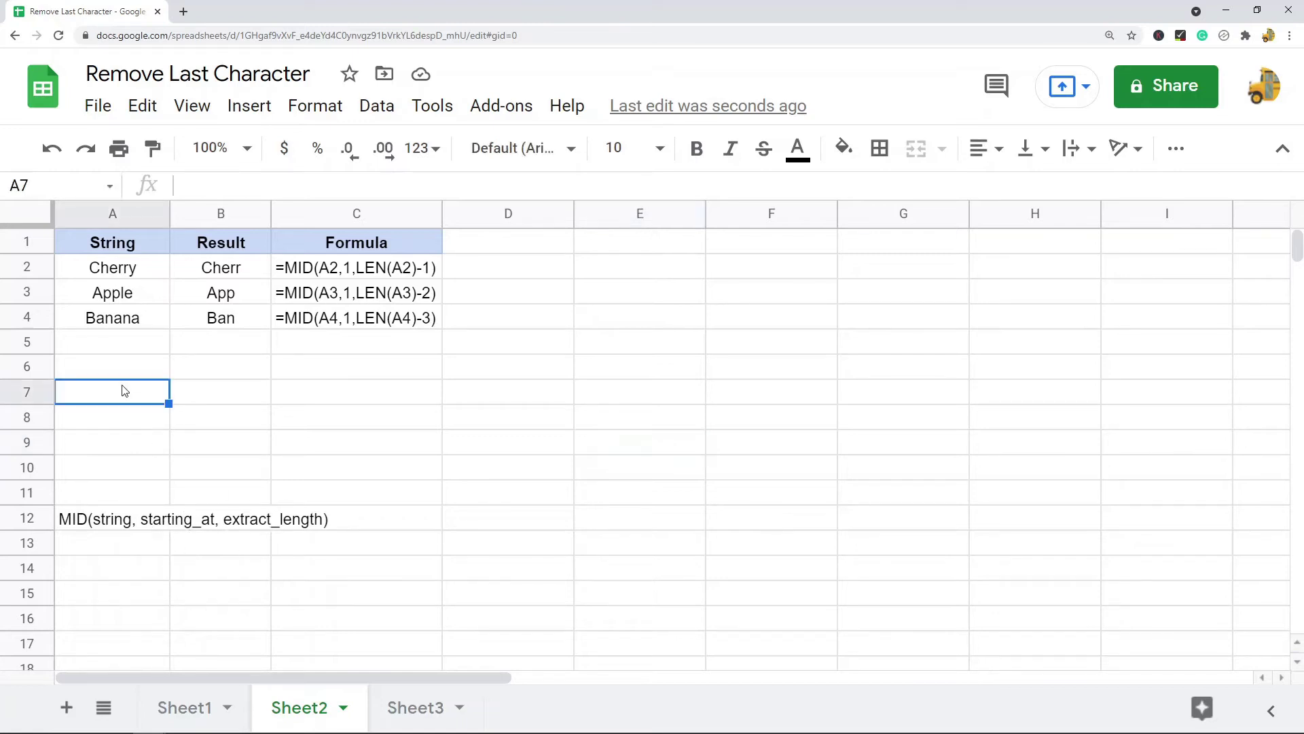
{"action": "left_click", "coordinate": [129, 272]}
{"action": "key", "text": "ctrl+c"}
{"action": "right_click", "coordinate": [121, 400]}
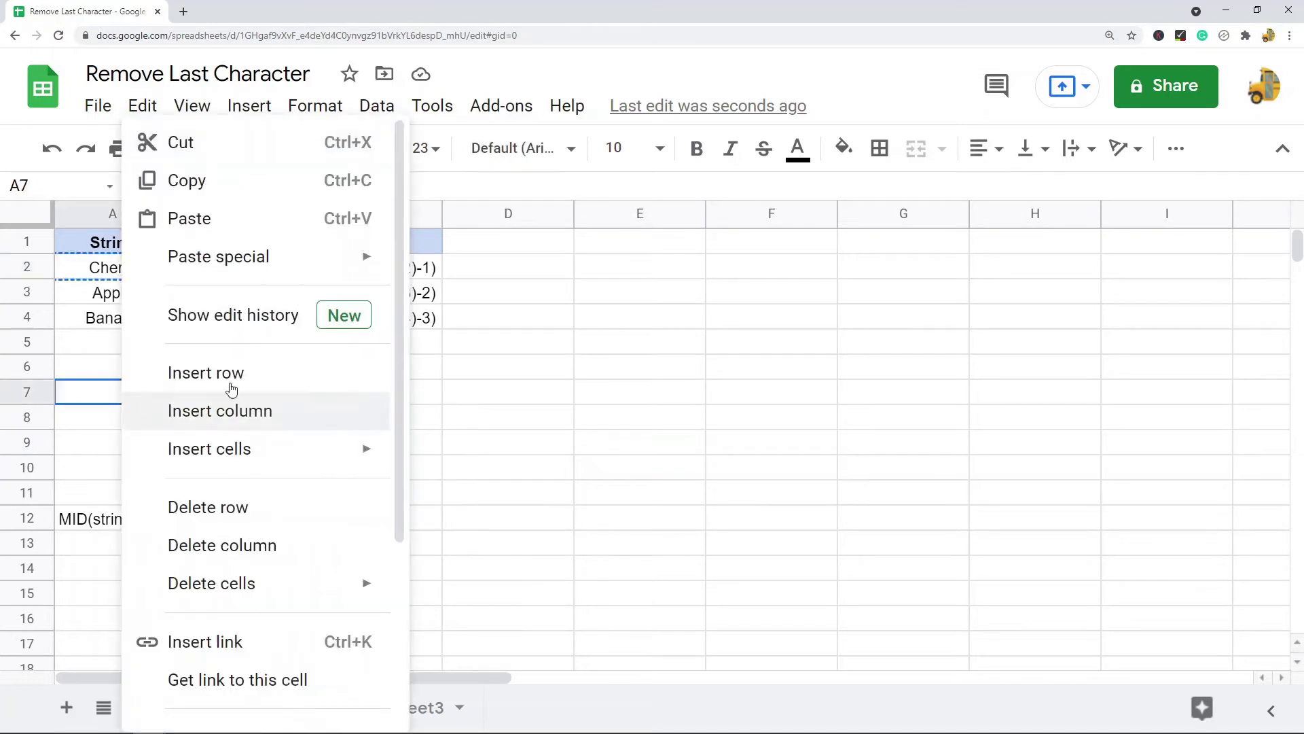
{"action": "mouse_move", "coordinate": [397, 257]}
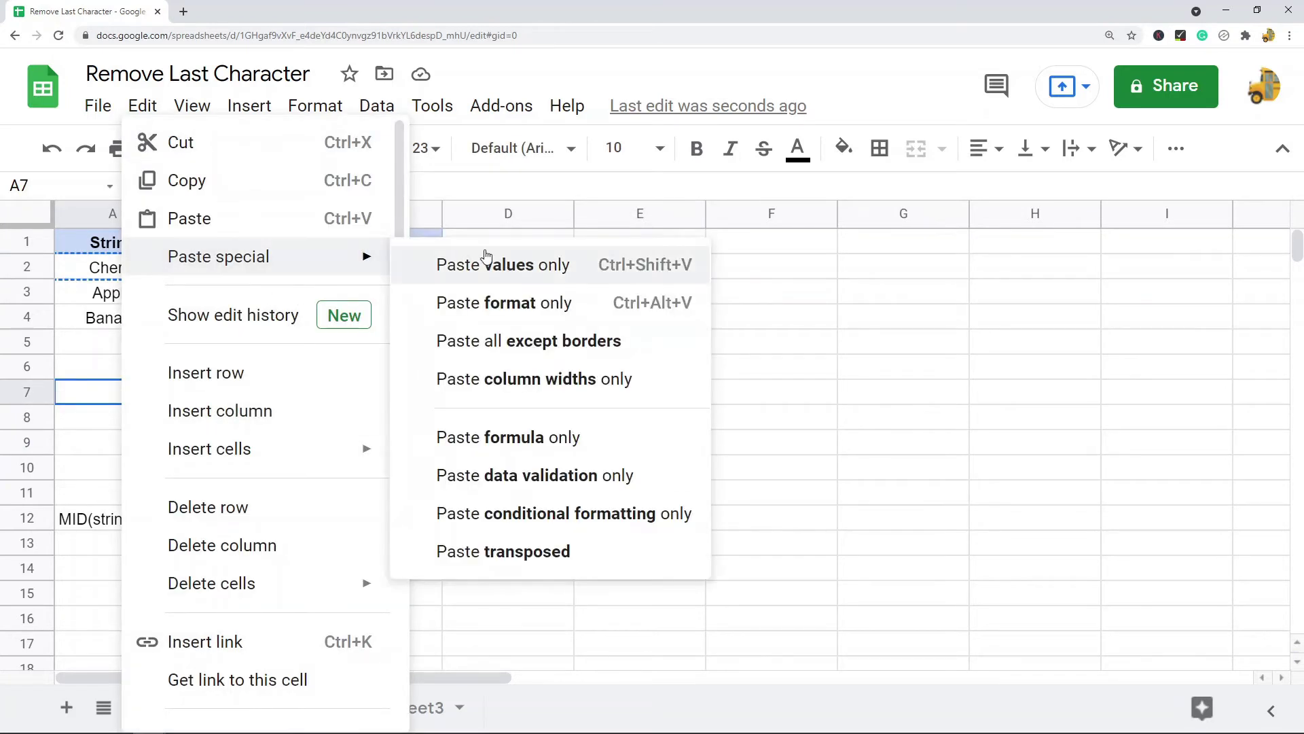
{"action": "left_click", "coordinate": [486, 265]}
Enter =MID(A7,1,1) in B7 as a first MID test
{"action": "double_click", "coordinate": [204, 396]}
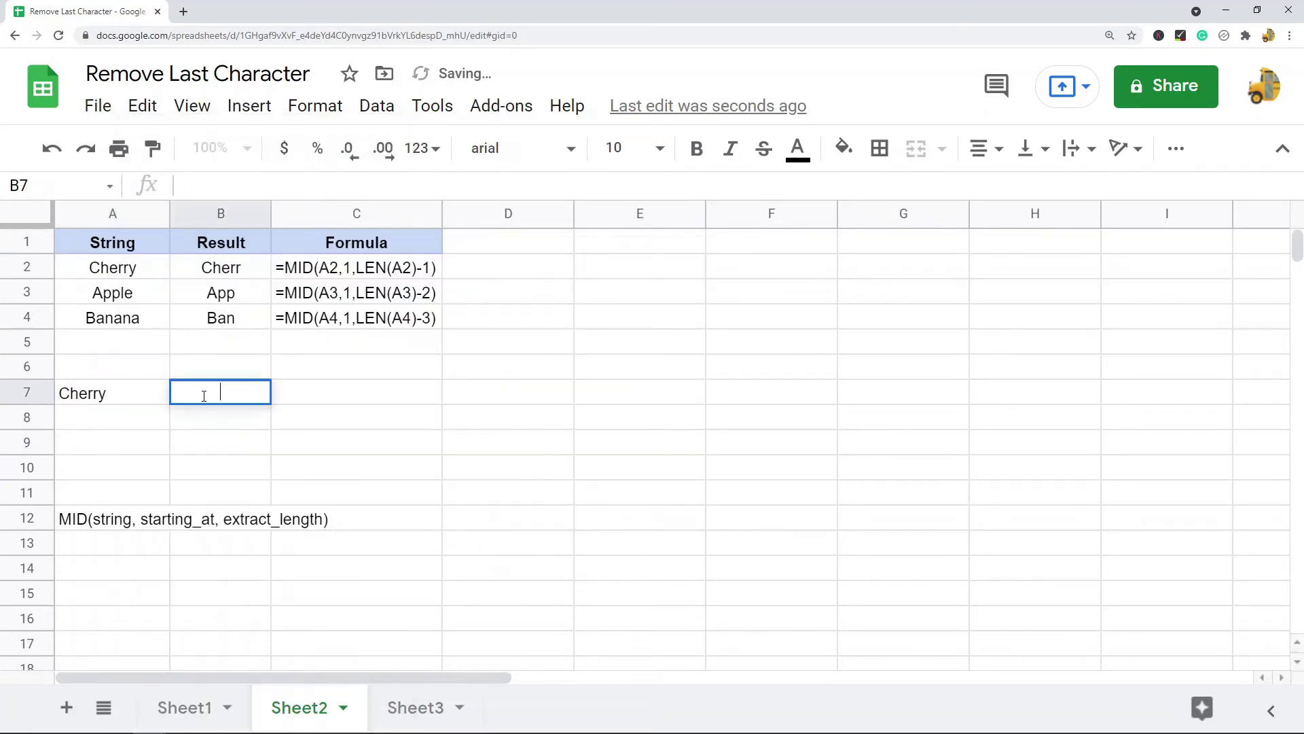
{"action": "type", "text": "=MID("}
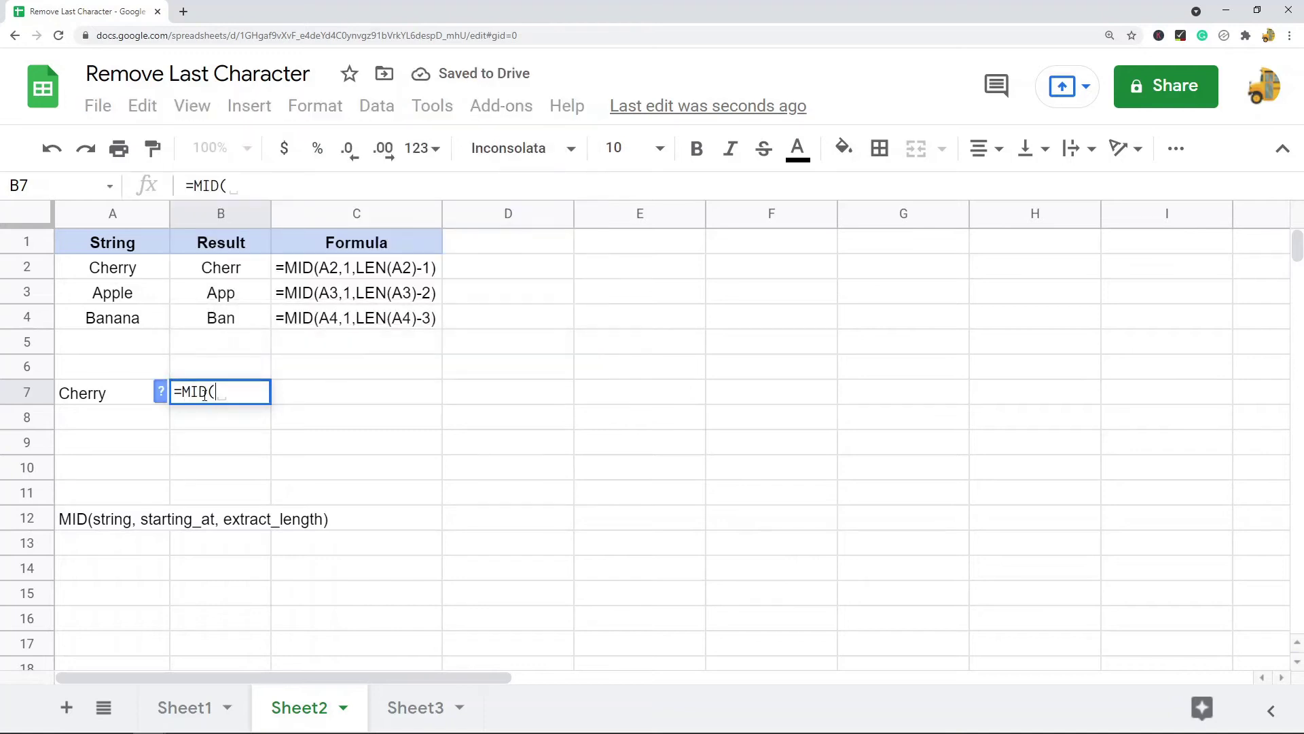
{"action": "left_click", "coordinate": [115, 394]}
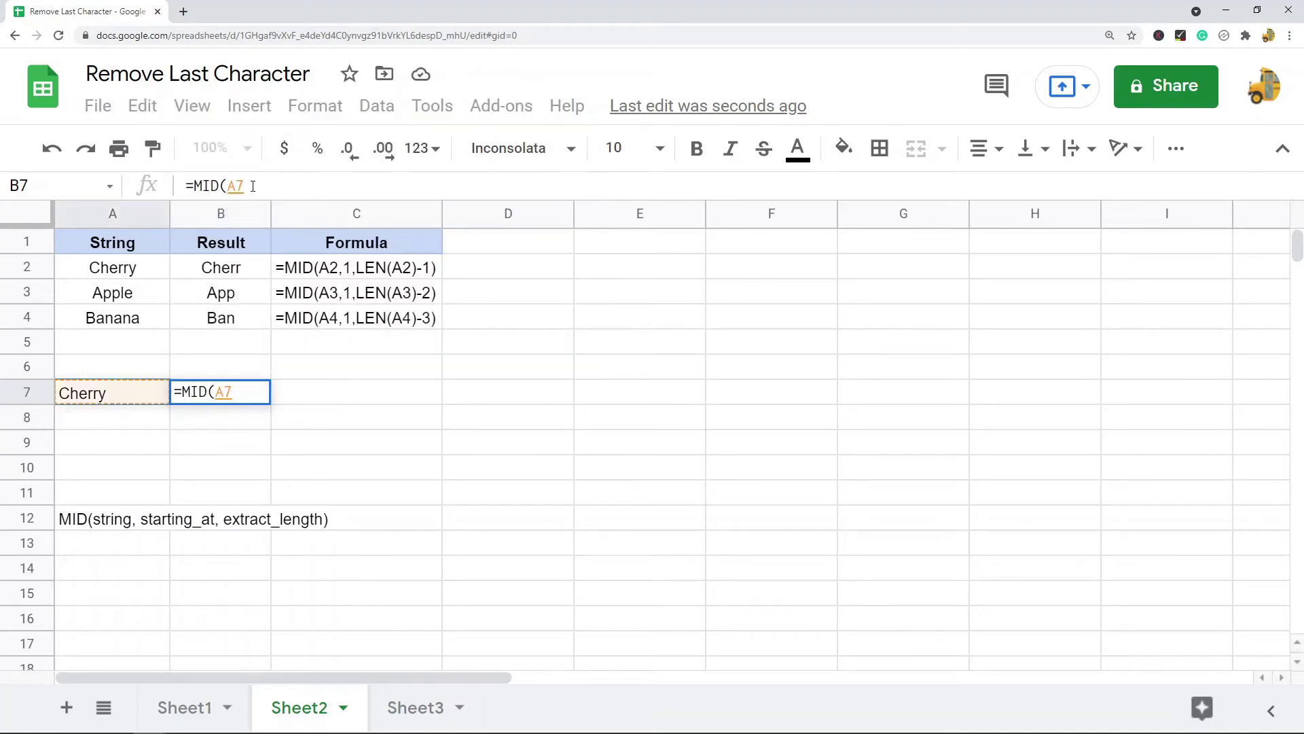
{"action": "left_click", "coordinate": [253, 186]}
{"action": "type", "text": ",1,1)"}
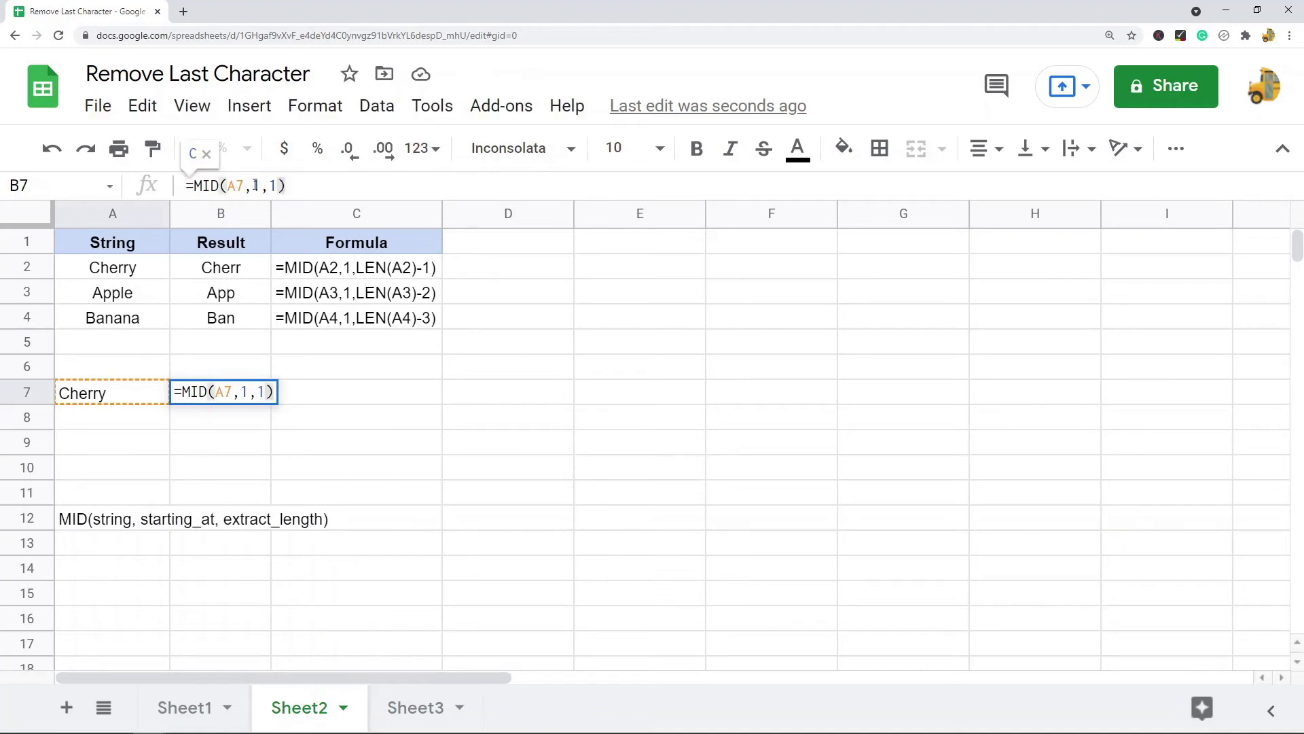
{"action": "key", "text": "Return"}
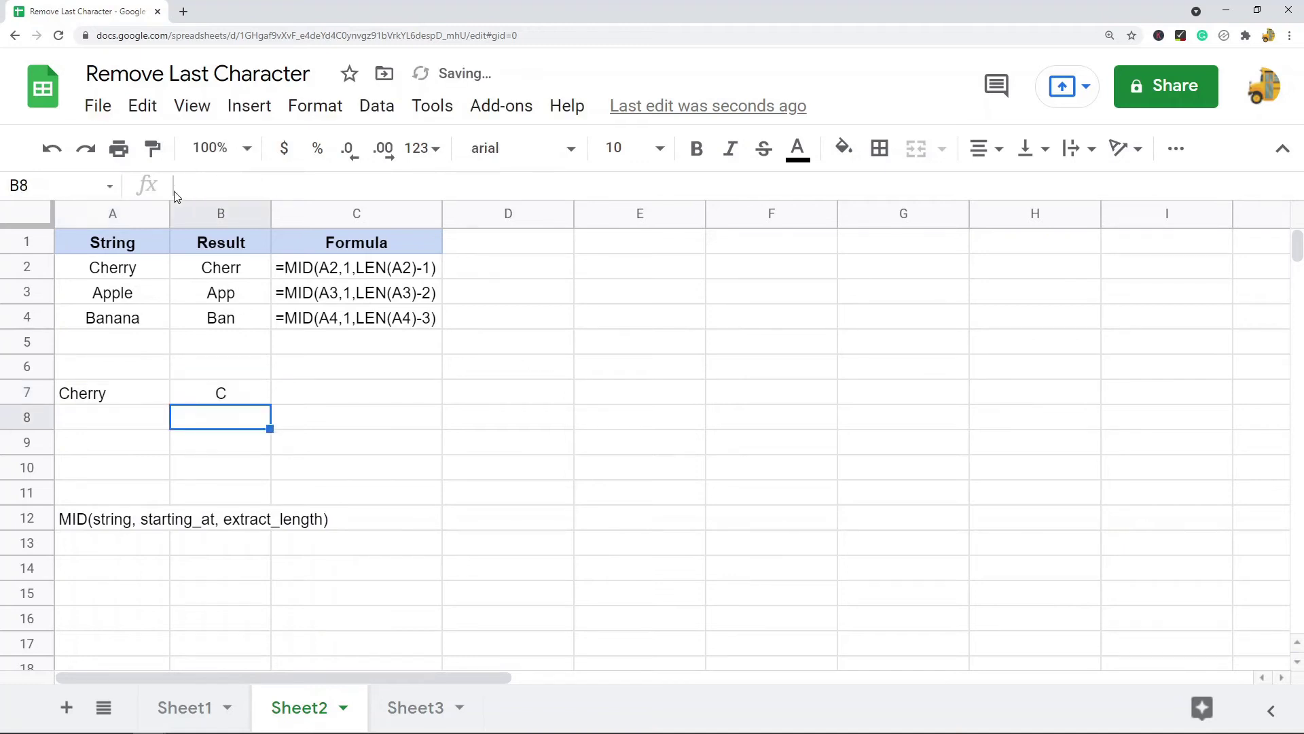
Change B7 to =MID(A7,1,2) showing Ch, then =MID(A7,2,2) showing he
{"action": "left_click", "coordinate": [240, 396]}
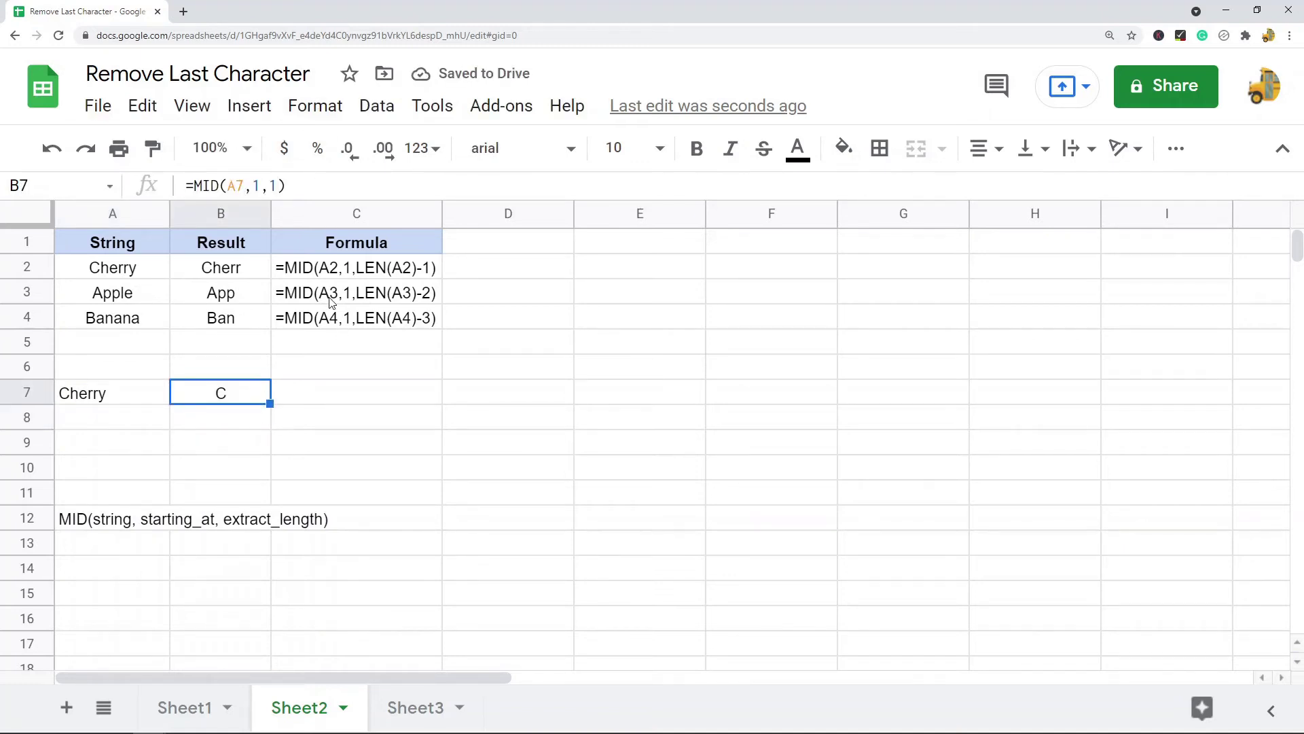
{"action": "left_click", "coordinate": [271, 187]}
{"action": "double_click", "coordinate": [271, 186]}
{"action": "type", "text": "2"}
{"action": "key", "text": "Return"}
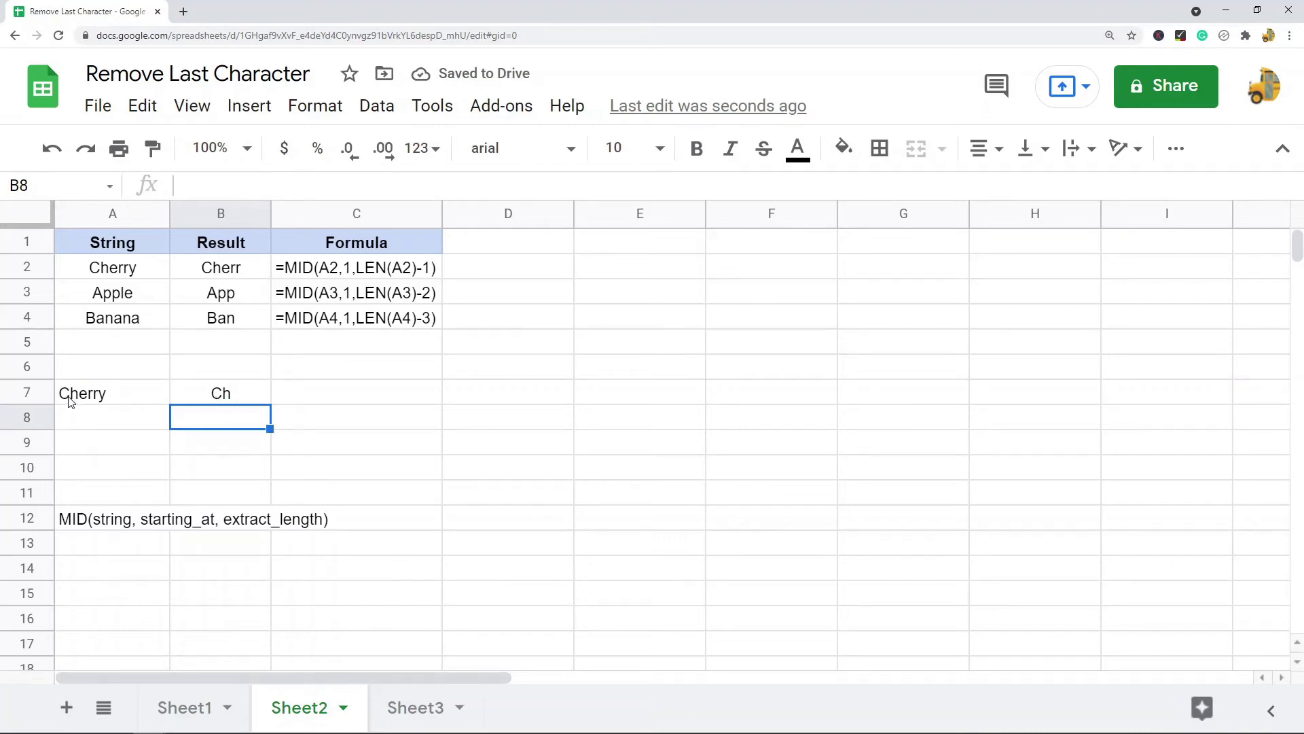
{"action": "left_click", "coordinate": [244, 397]}
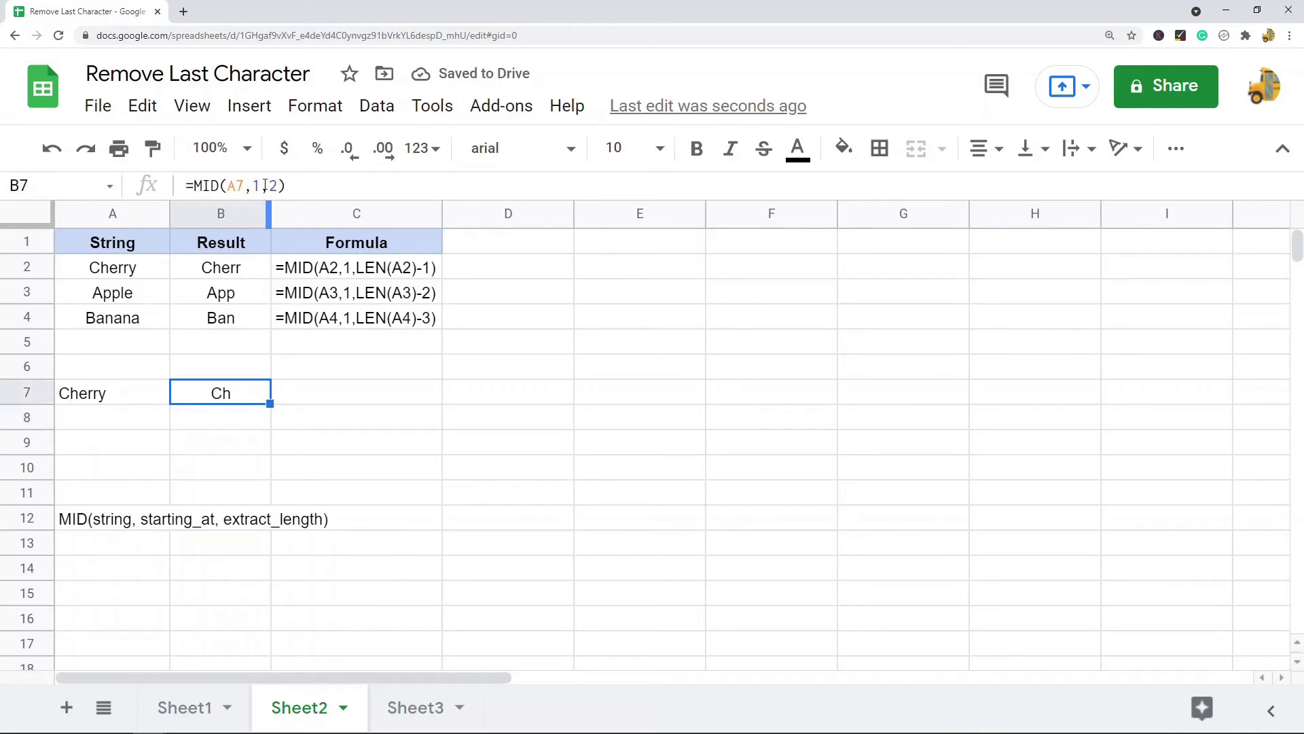
{"action": "double_click", "coordinate": [255, 186]}
{"action": "type", "text": "2"}
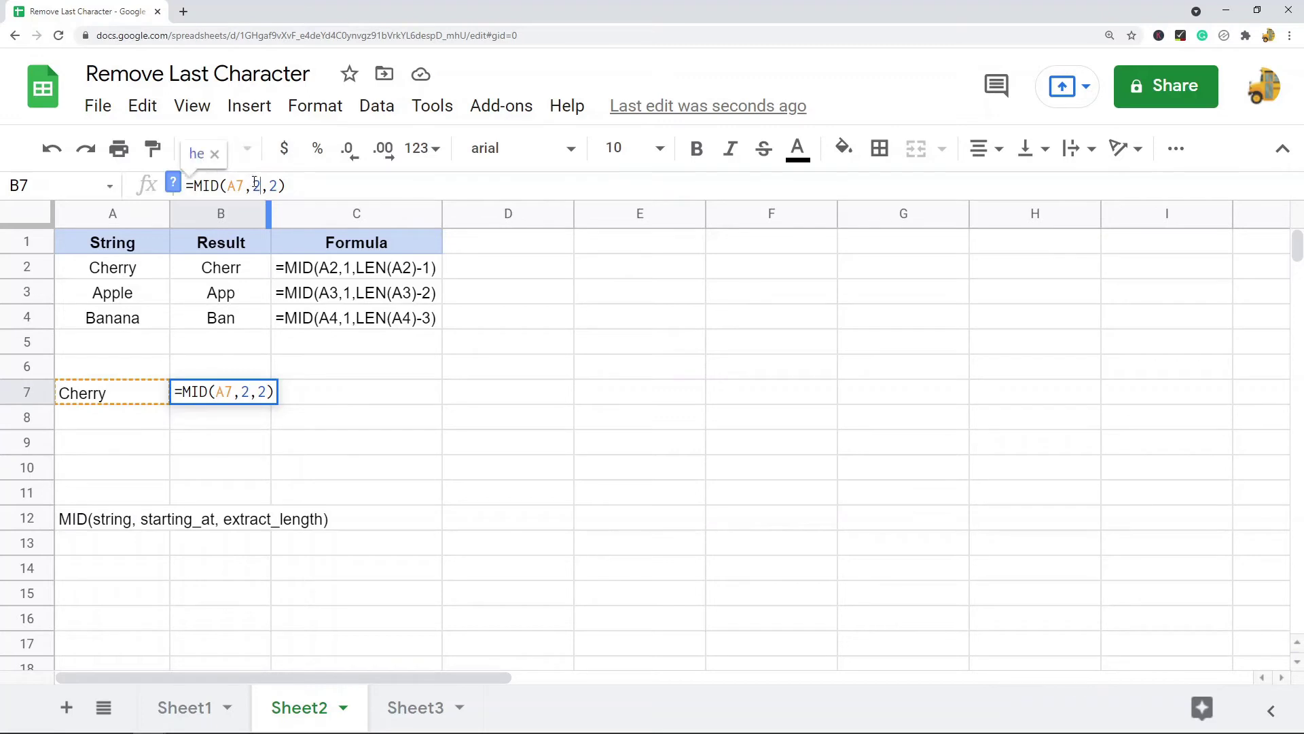
{"action": "key", "text": "Return"}
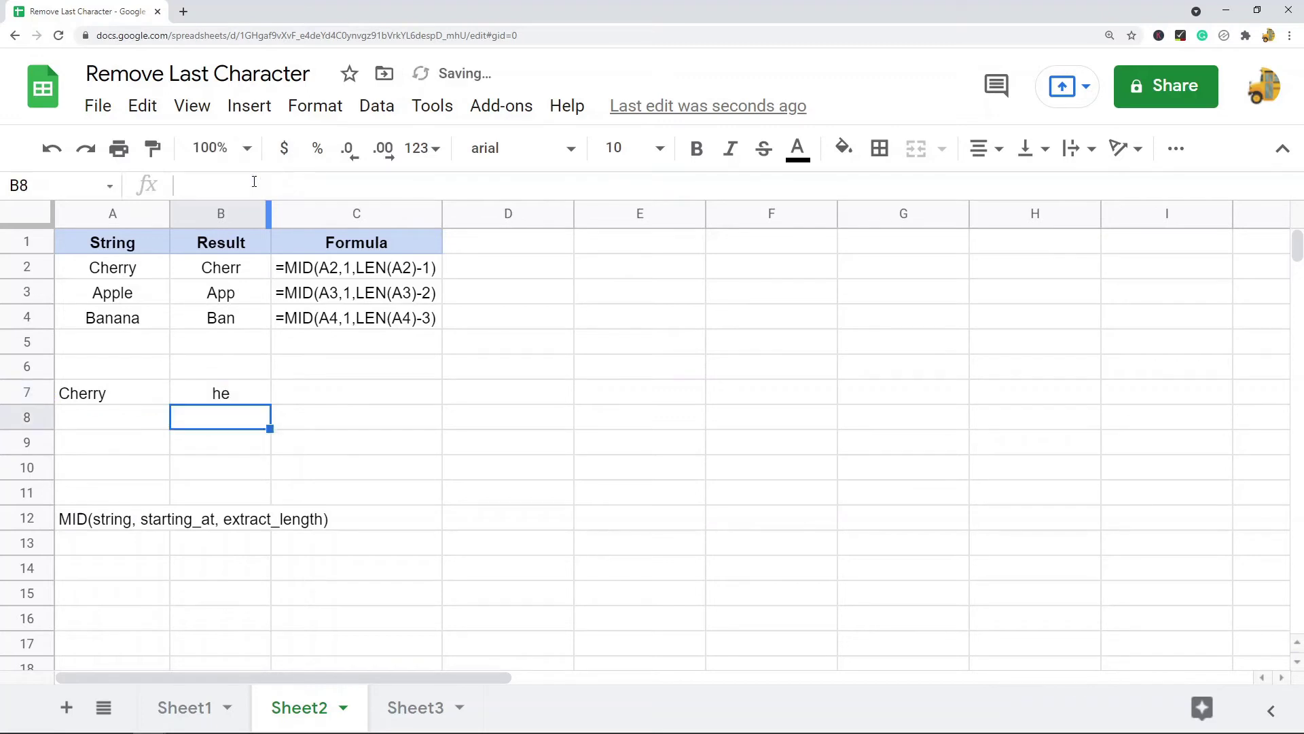
Change B7 to =MID(A7,3,3) so it shows err, and review the result
{"action": "left_click", "coordinate": [74, 401]}
{"action": "left_click", "coordinate": [218, 397]}
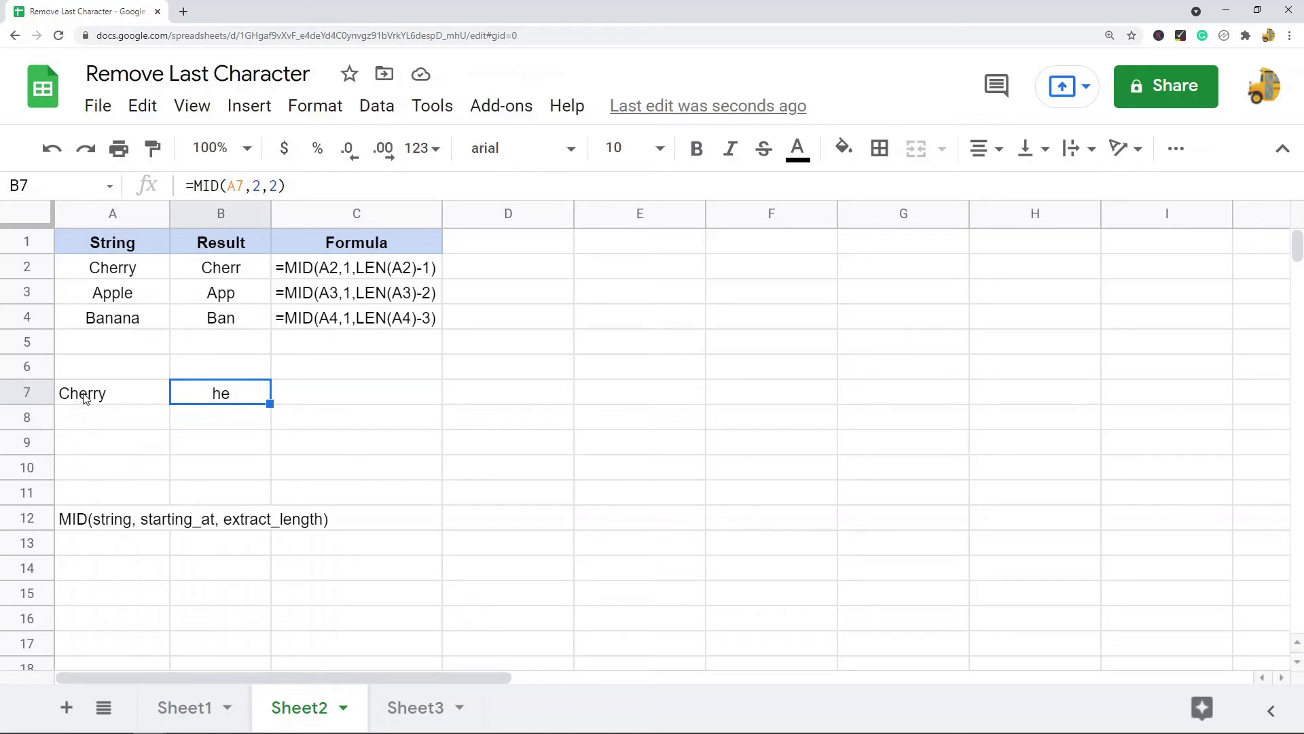
{"action": "left_click", "coordinate": [261, 185]}
{"action": "key", "text": "BackSpace"}
{"action": "type", "text": "3"}
{"action": "double_click", "coordinate": [272, 185]}
{"action": "type", "text": "3"}
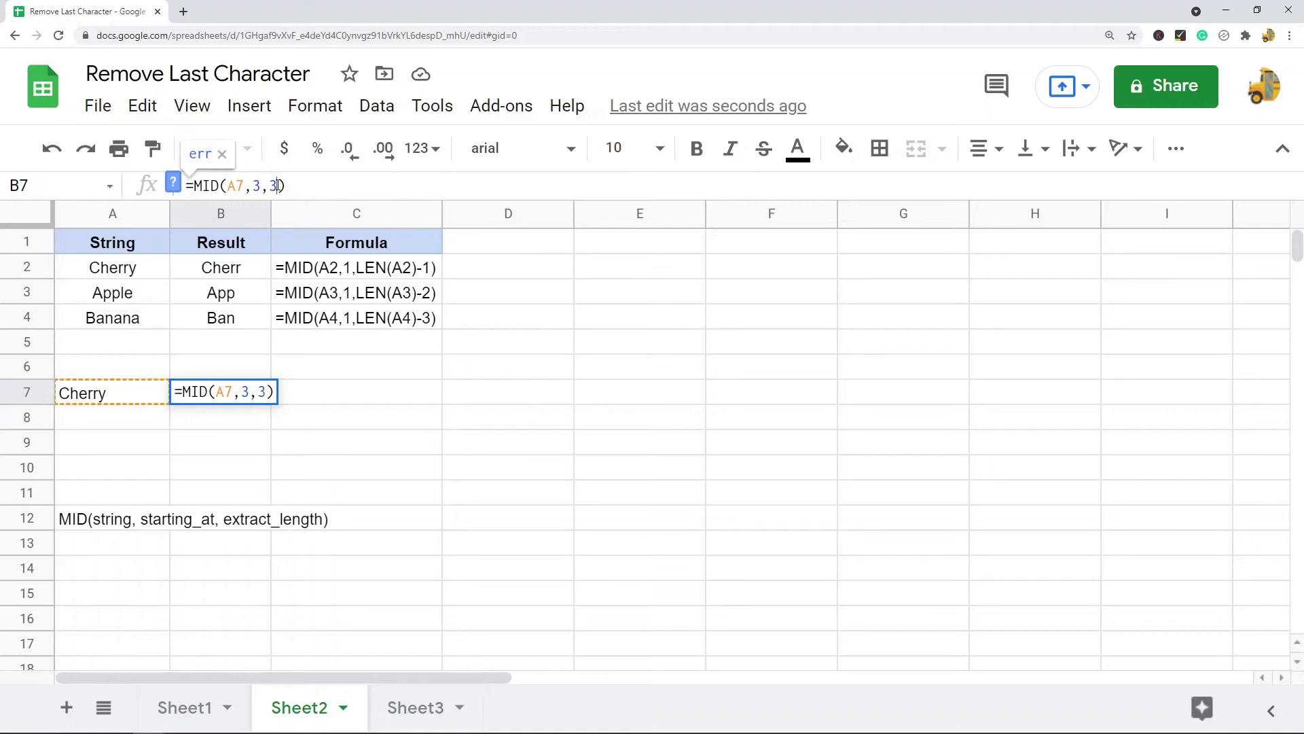
{"action": "key", "text": "Return"}
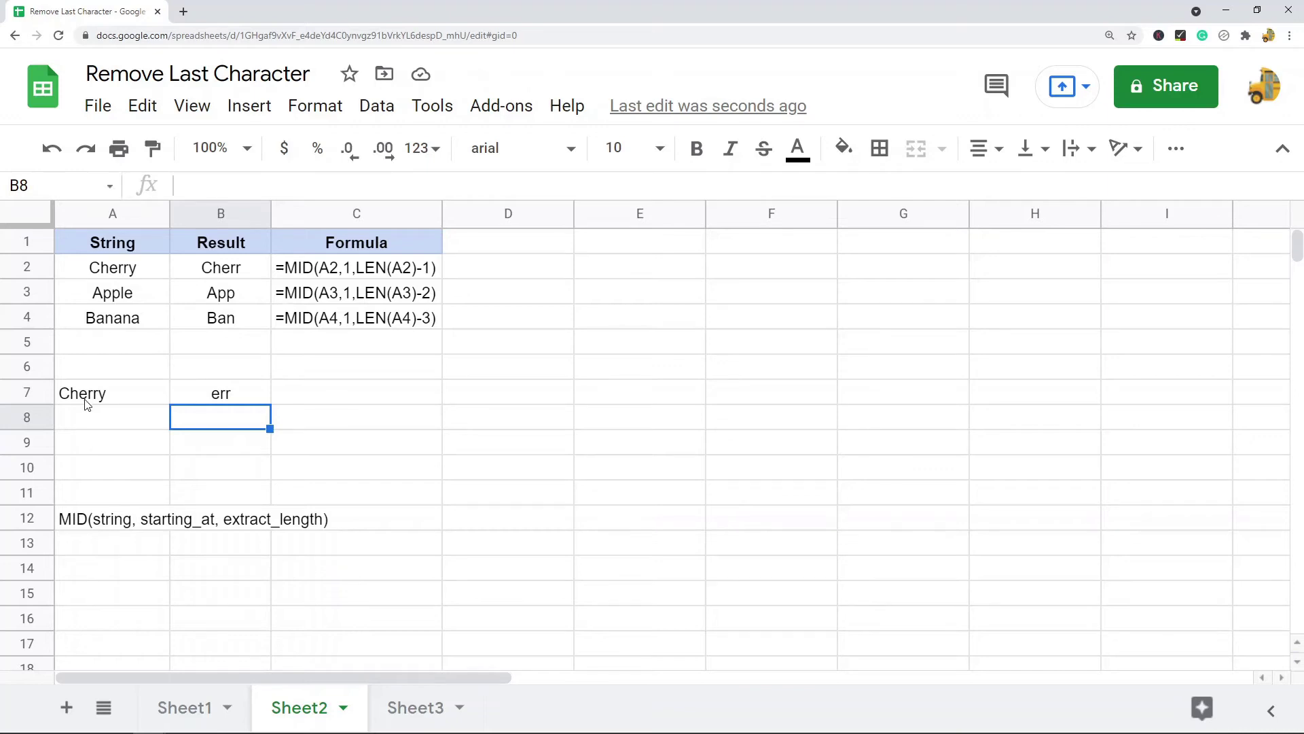
{"action": "left_click", "coordinate": [223, 401]}
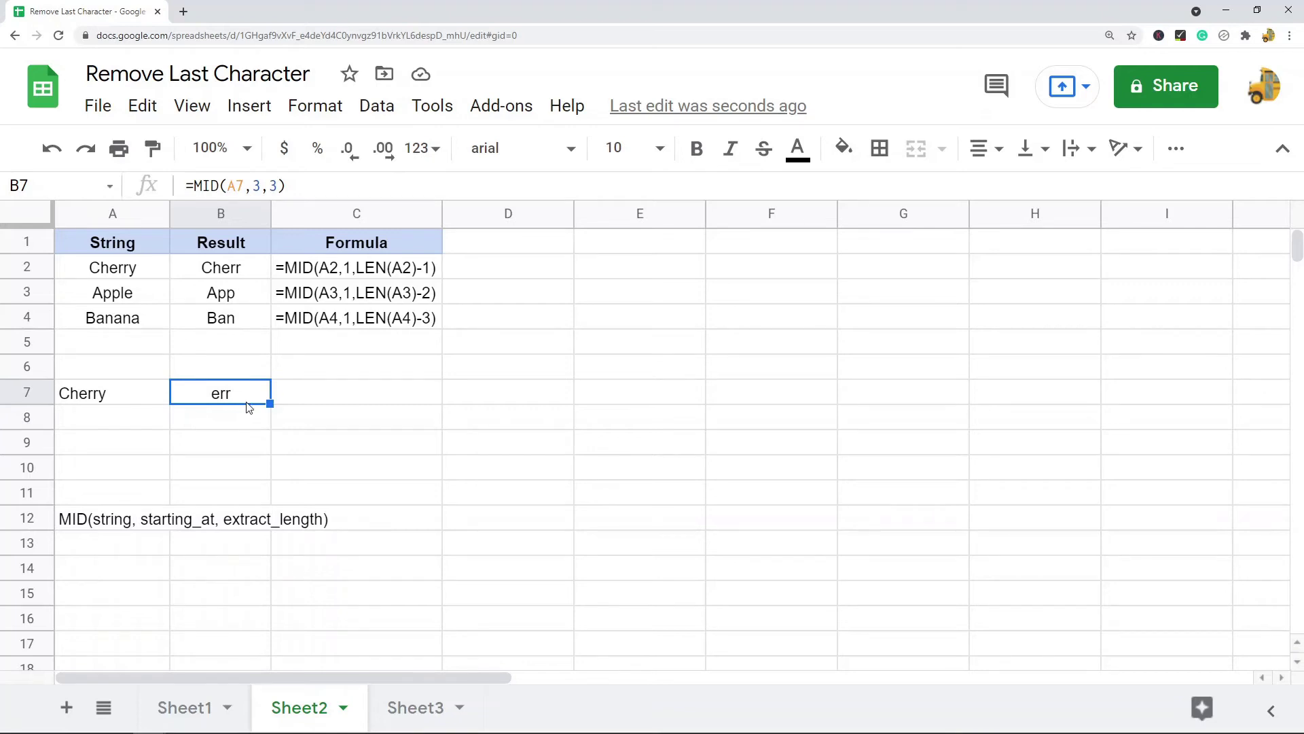
{"action": "left_click", "coordinate": [94, 392]}
Delete the Cherry test contents from A7 and B7, then select the MID formula text in C2
{"action": "left_click", "coordinate": [269, 398], "text": "shift"}
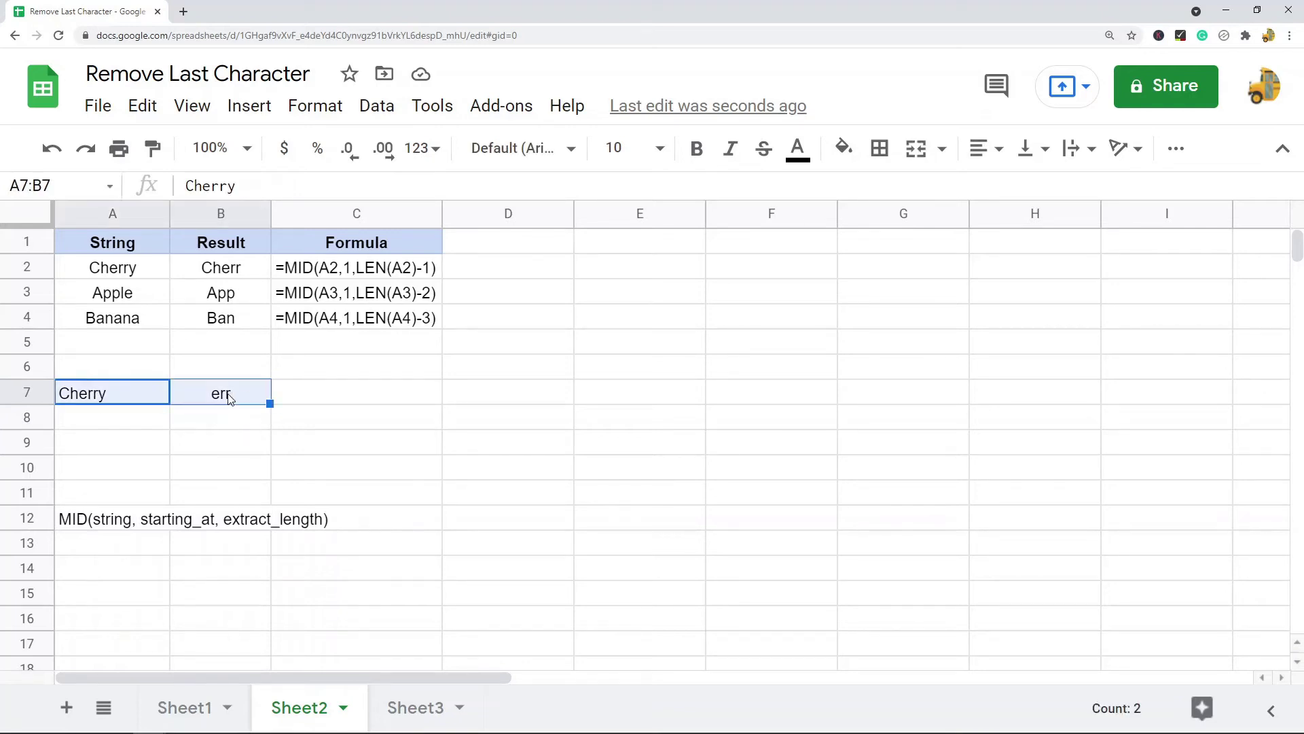
{"action": "key", "text": "Delete"}
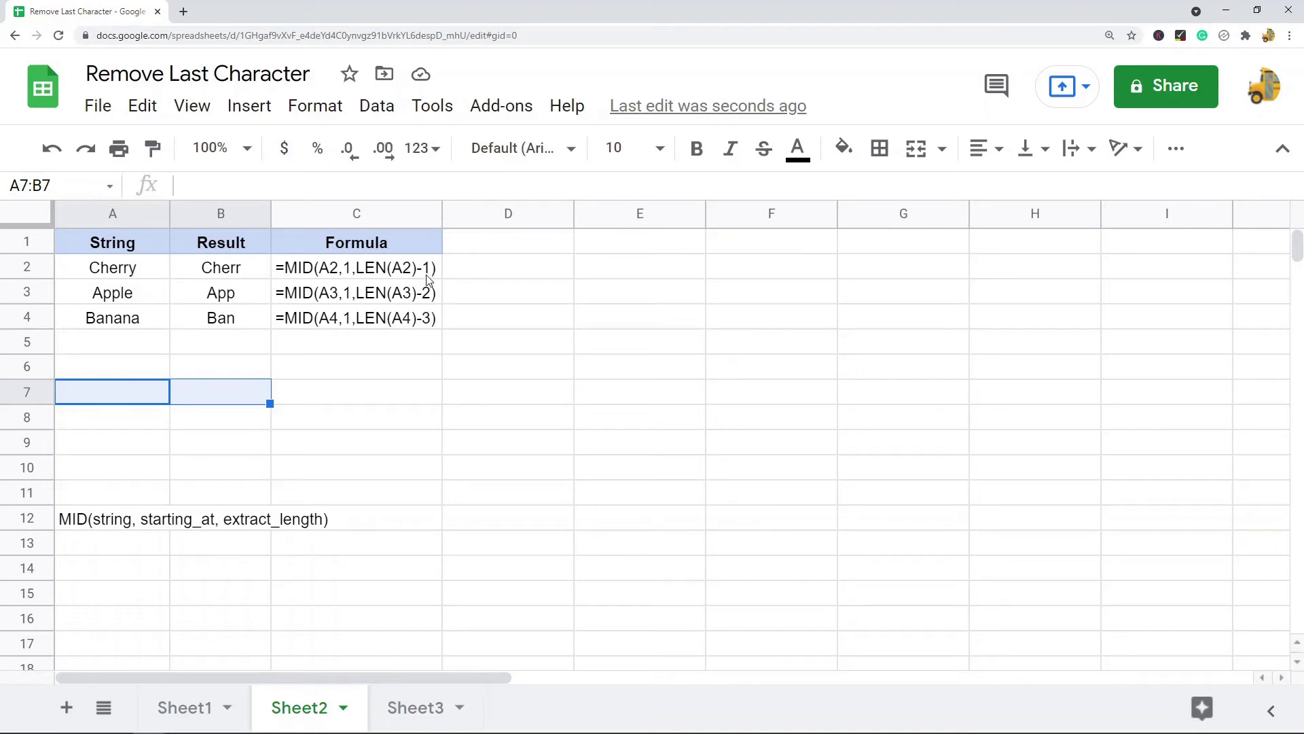
{"action": "left_click", "coordinate": [386, 277]}
Compare Sheet1's LEFT and Sheet2's MID examples and syntax notes, then bring up Sheet3
{"action": "left_click", "coordinate": [183, 706]}
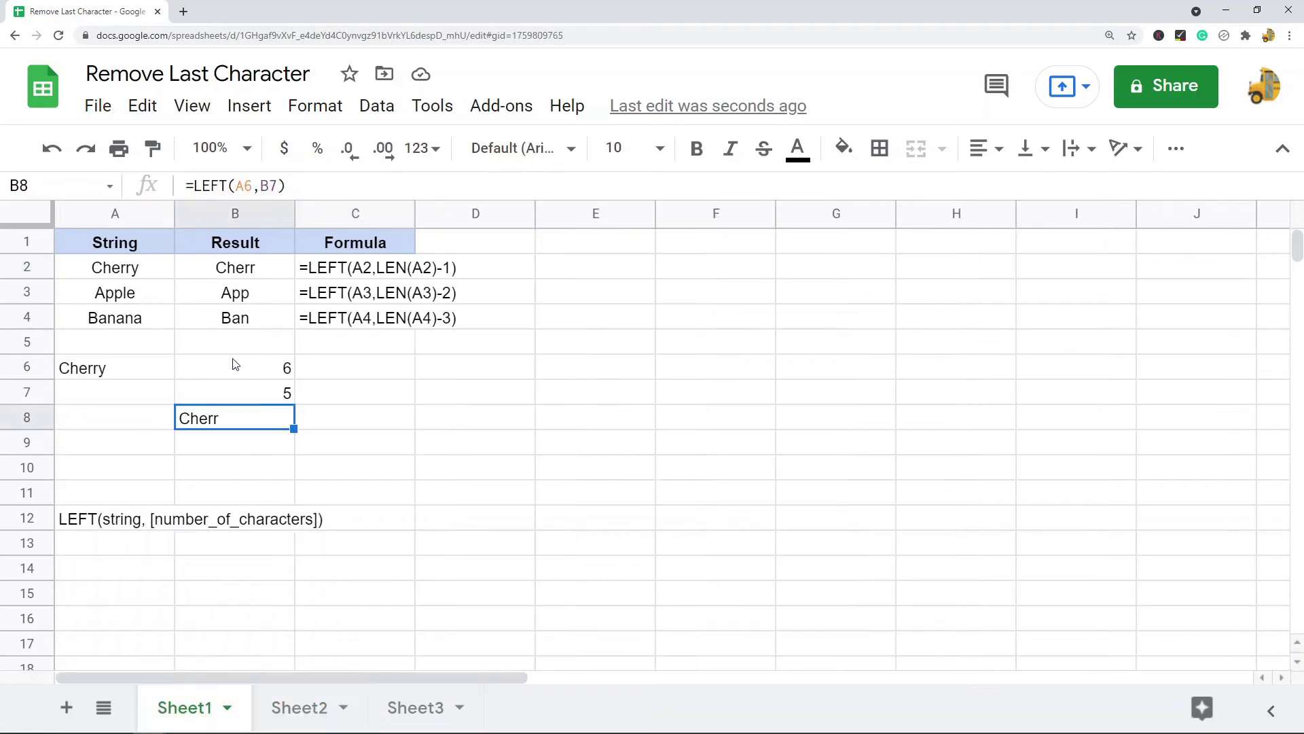
{"action": "left_click", "coordinate": [288, 691]}
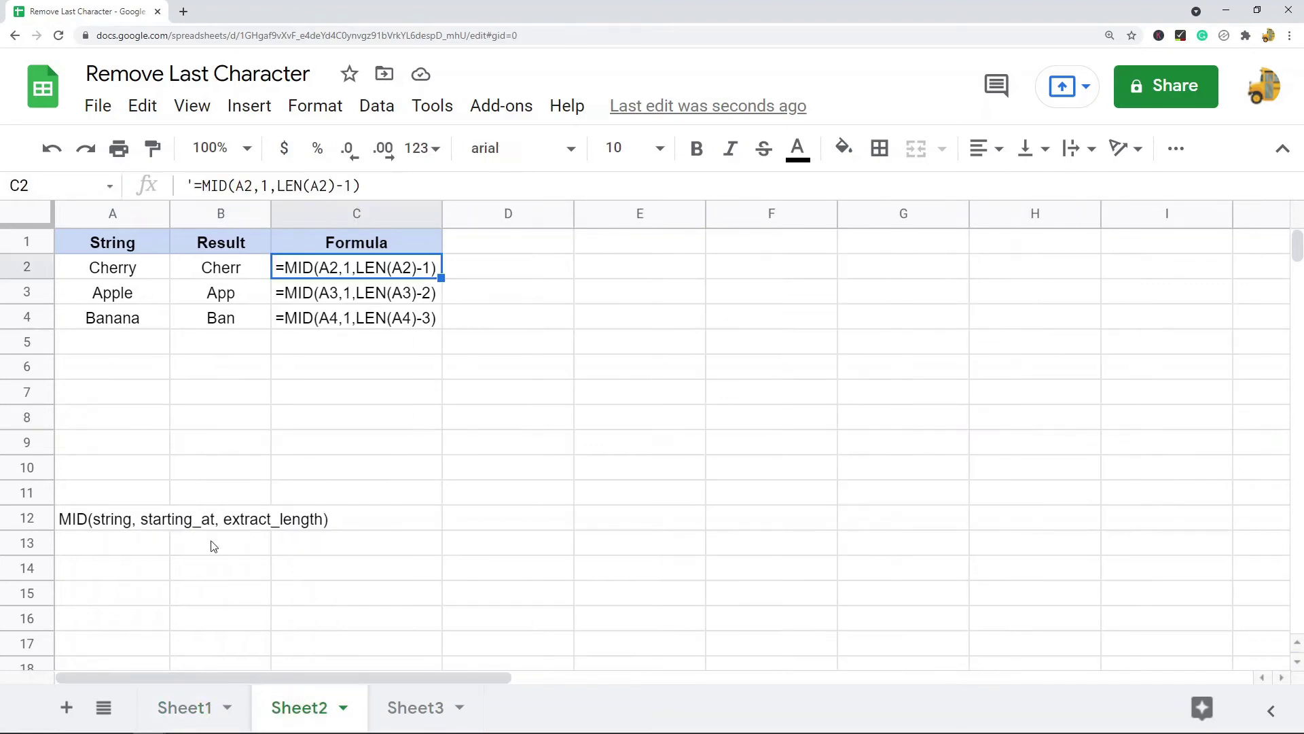
{"action": "left_click", "coordinate": [167, 530]}
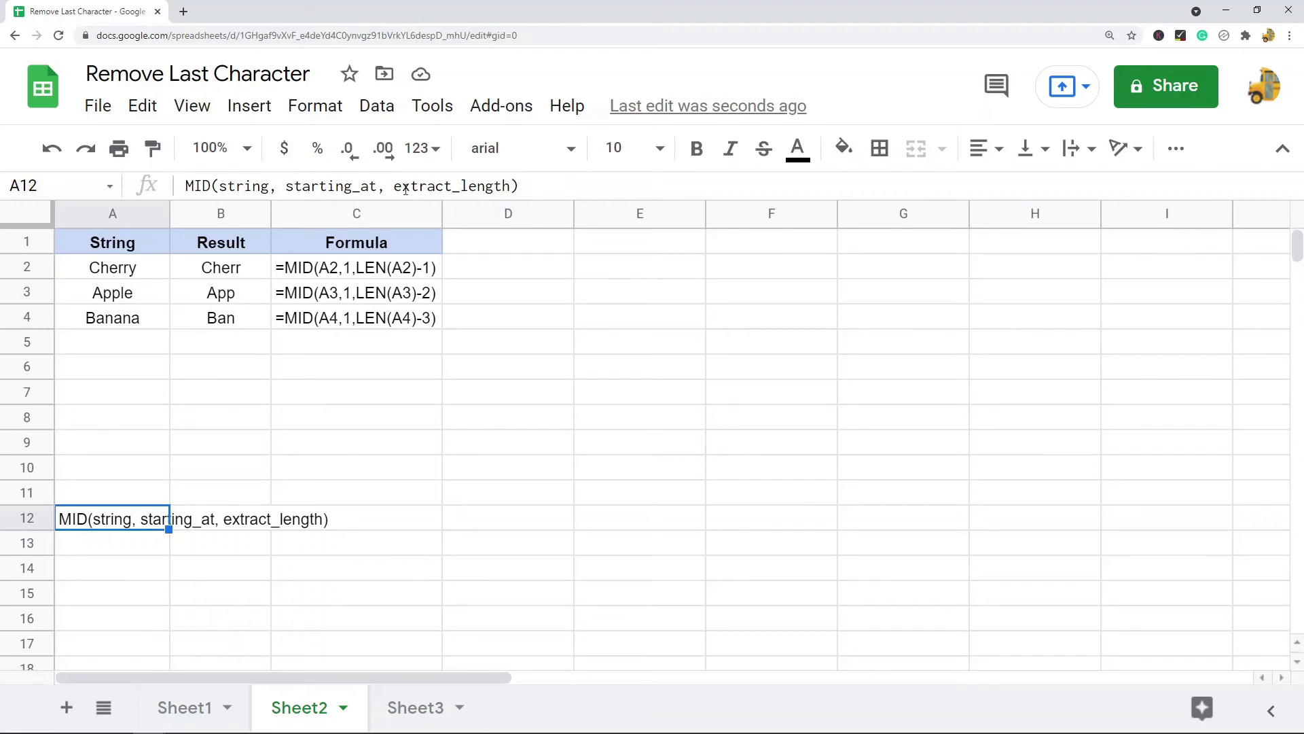
{"action": "left_click", "coordinate": [173, 707]}
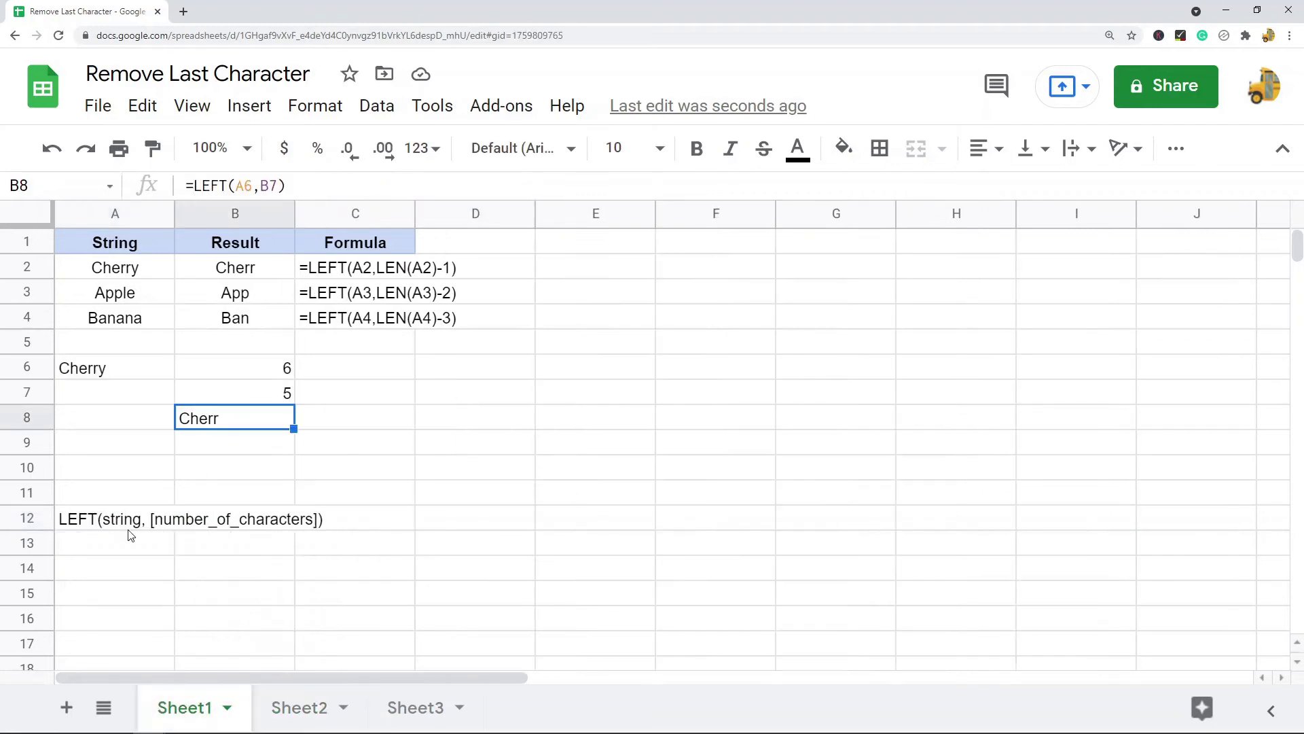
{"action": "left_click", "coordinate": [265, 693]}
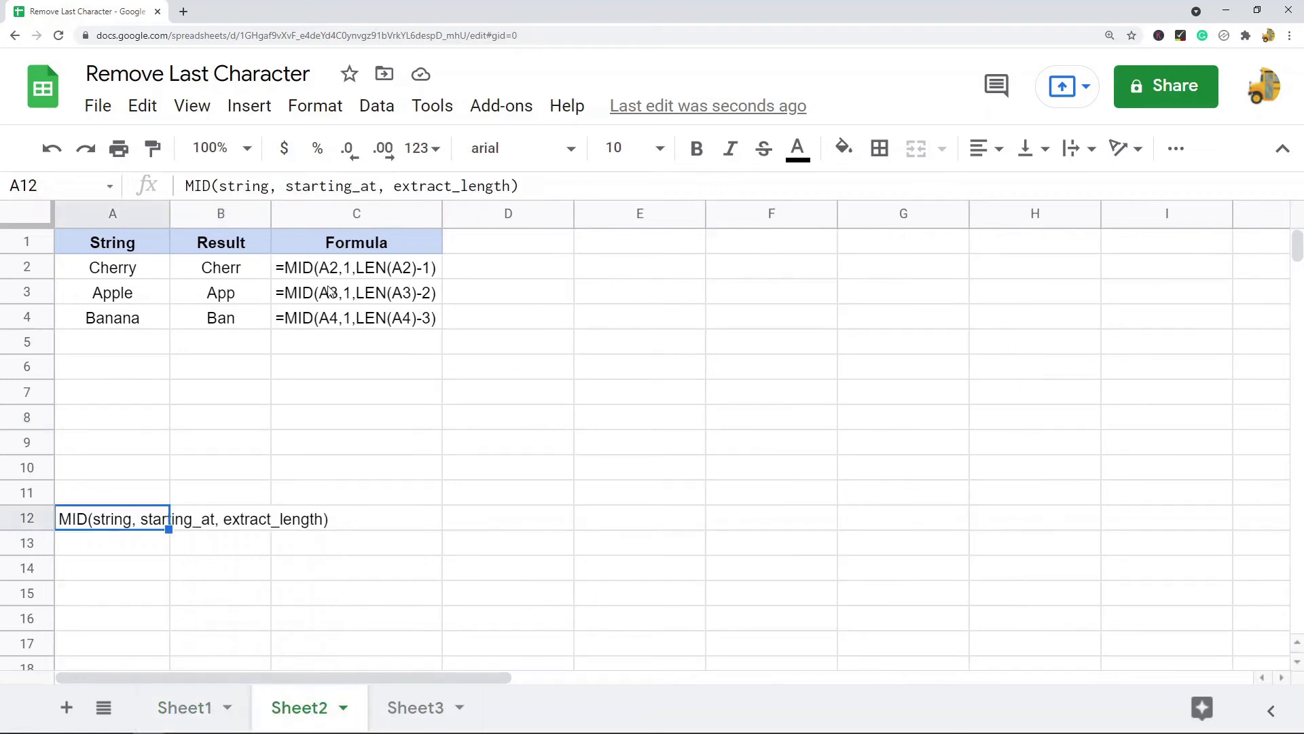
{"action": "left_click", "coordinate": [185, 704]}
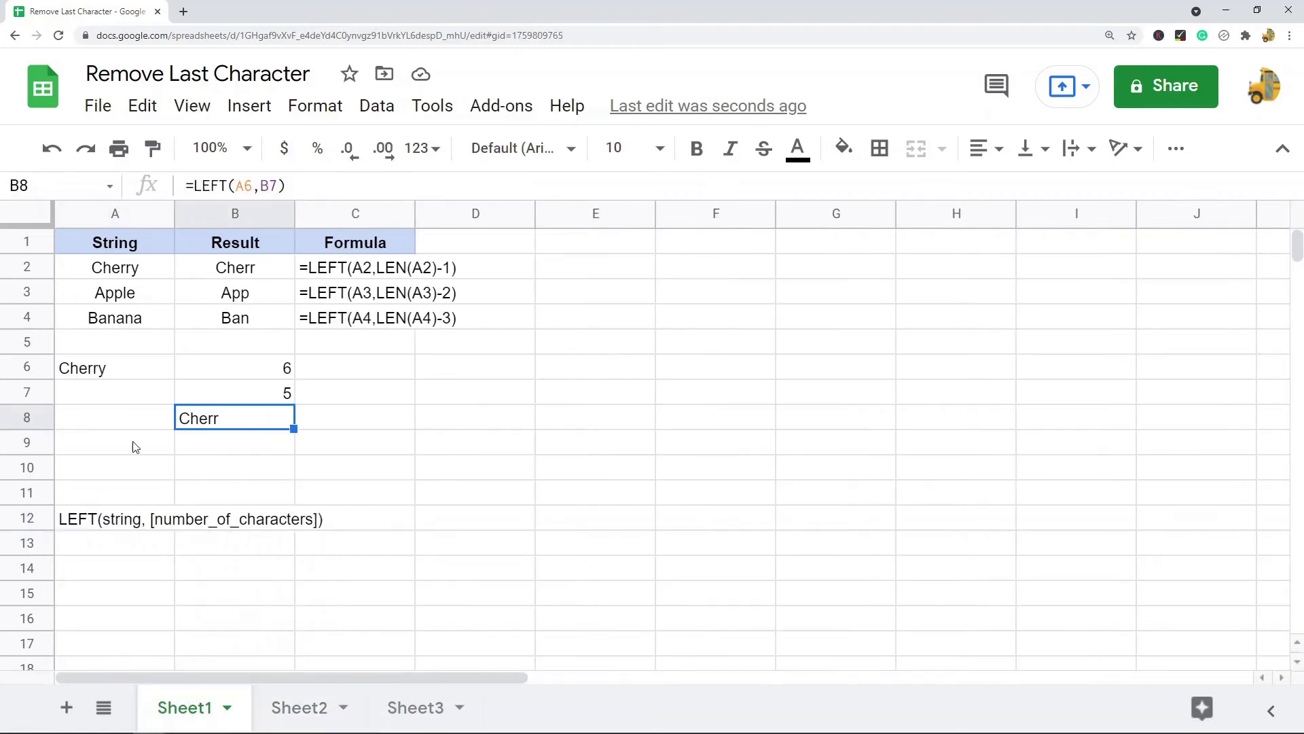
{"action": "left_click", "coordinate": [95, 527]}
{"action": "left_click", "coordinate": [295, 703]}
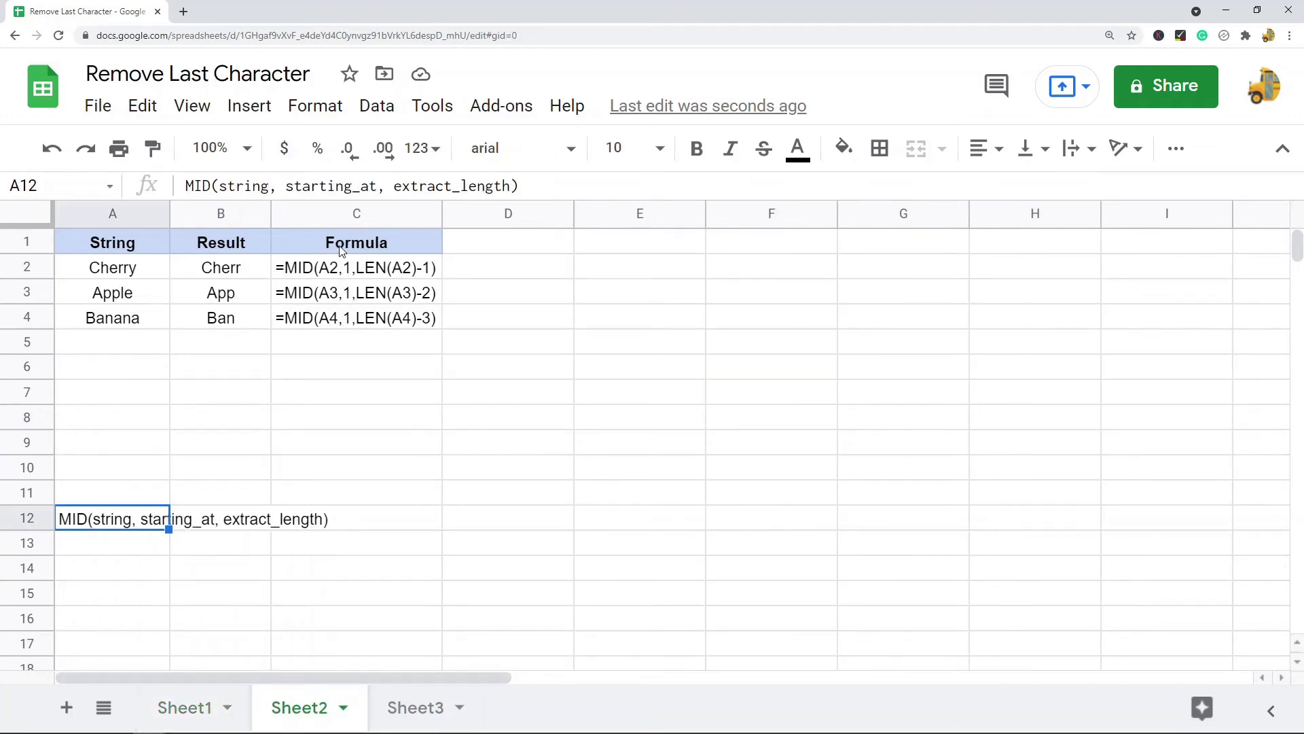
{"action": "left_click", "coordinate": [425, 703]}
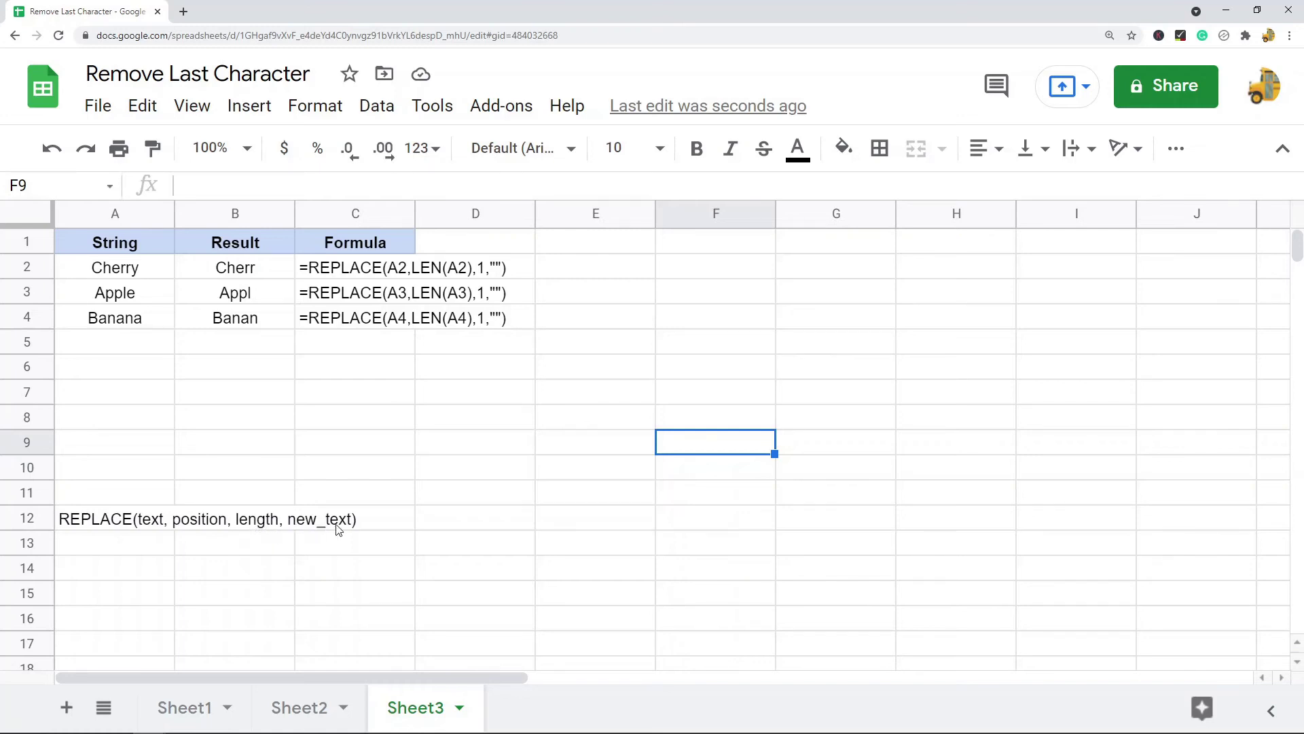
Copy Banana from A4 and paste it into A6 as values only
{"action": "left_click", "coordinate": [141, 403]}
{"action": "left_click", "coordinate": [126, 320]}
{"action": "key", "text": "ctrl+c"}
{"action": "right_click", "coordinate": [125, 374]}
{"action": "mouse_move", "coordinate": [343, 265]}
{"action": "left_click", "coordinate": [490, 265]}
{"action": "left_click", "coordinate": [235, 367]}
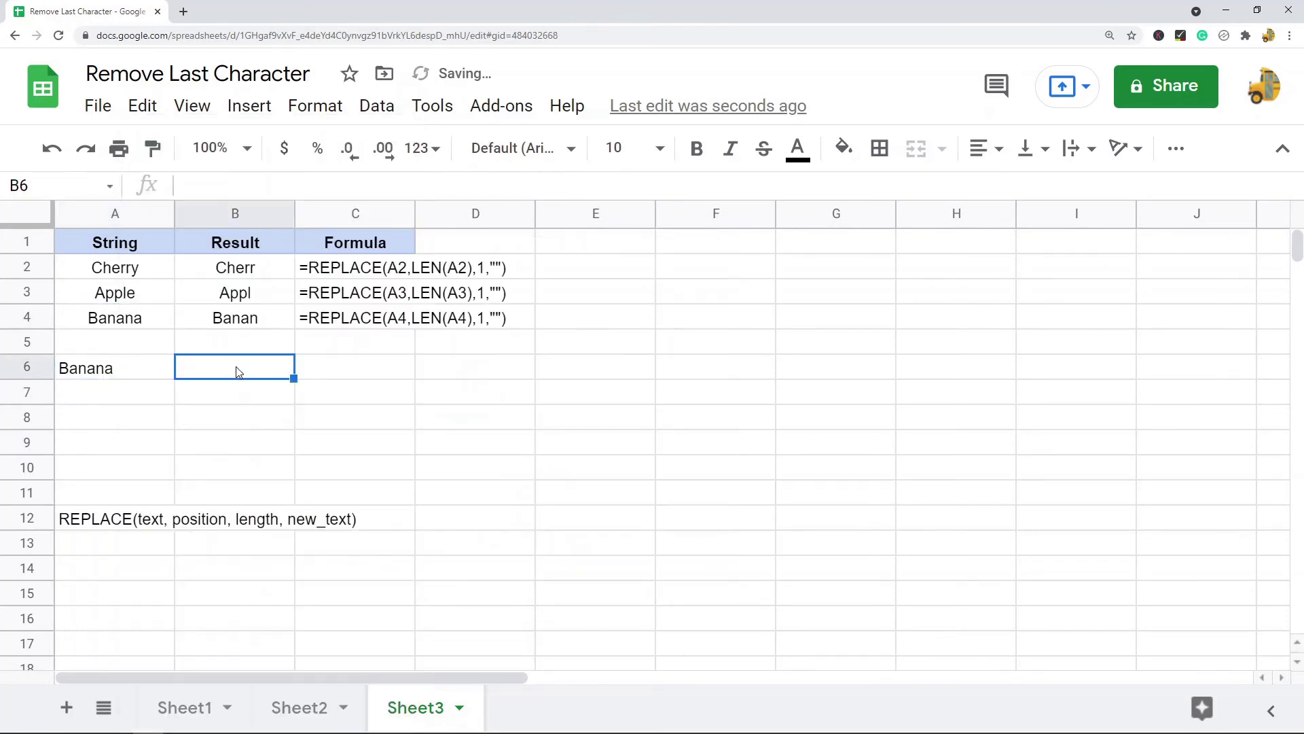
Enter =REPLACE(A6,1,1,"2") in B6 so it returns 2anana
{"action": "type", "text": "=repl"}
{"action": "key", "text": "Tab"}
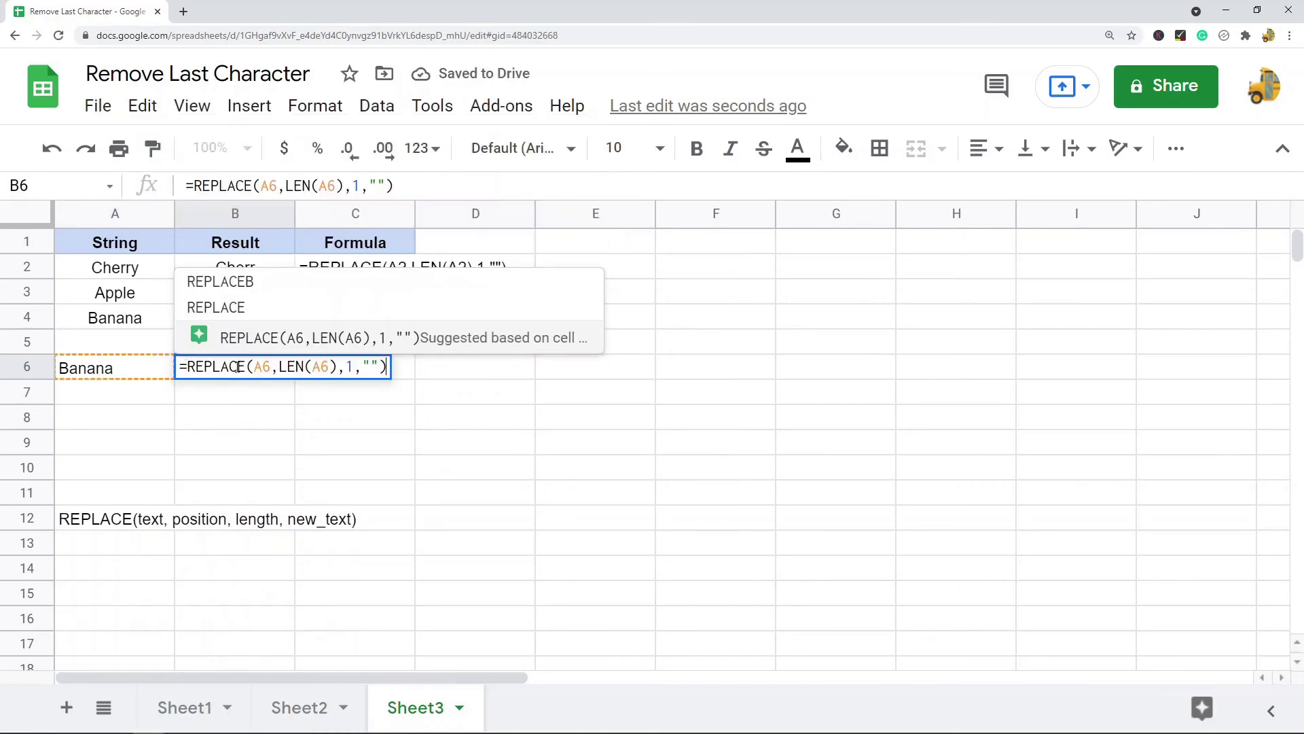
{"action": "left_click_drag", "start_coordinate": [394, 185], "coordinate": [278, 186]}
{"action": "key", "text": "BackSpace"}
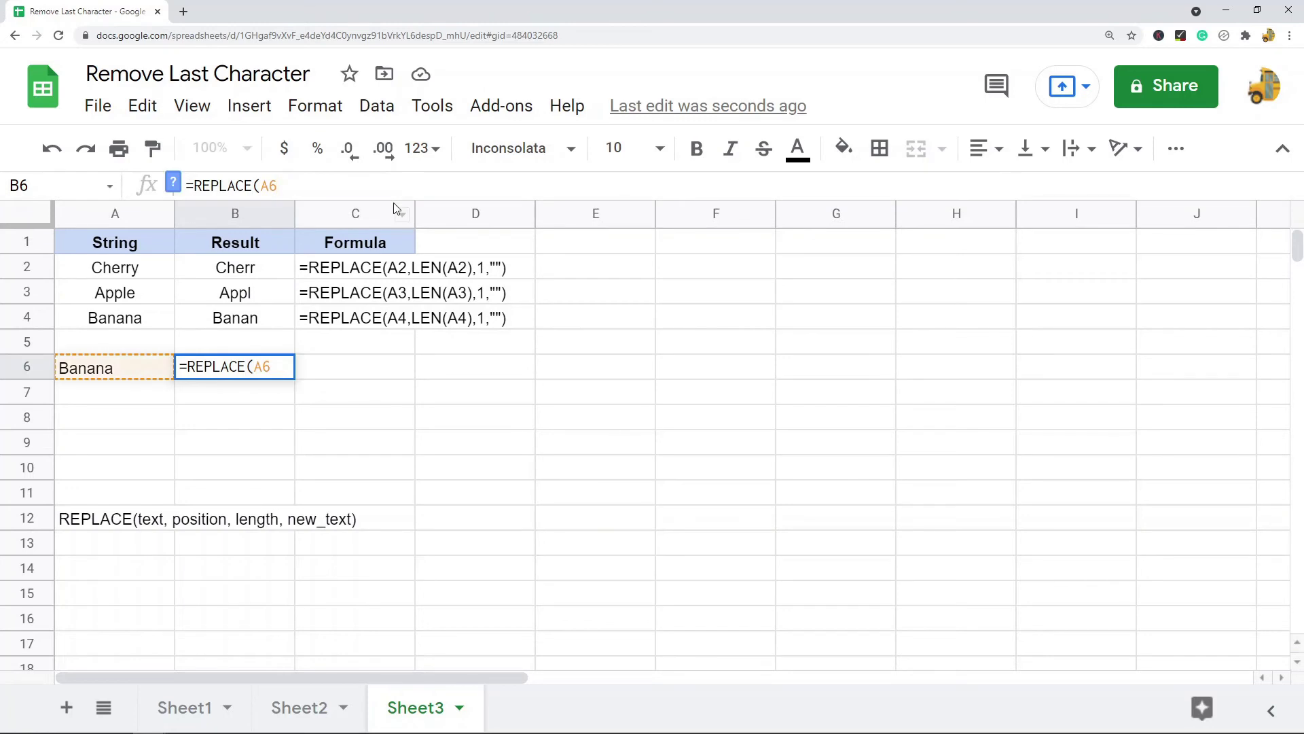
{"action": "type", "text": ",1,"}
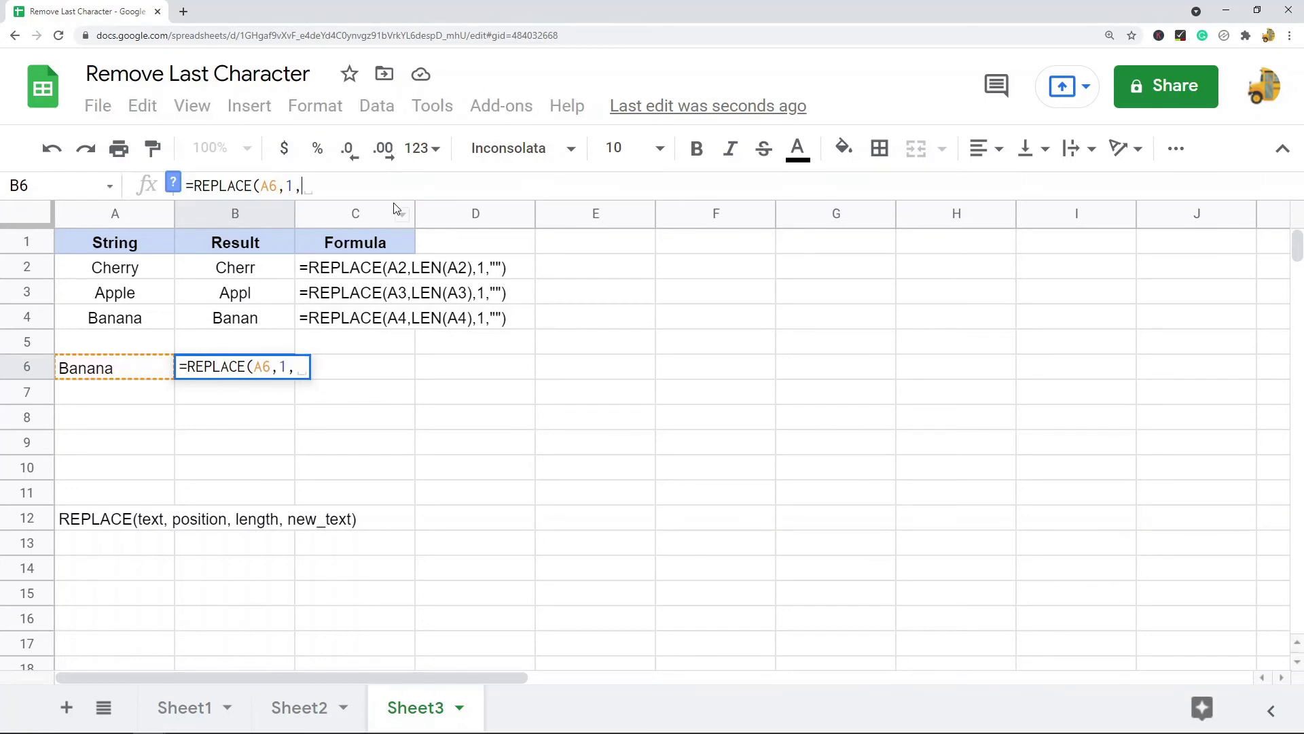
{"action": "type", "text": "1"}
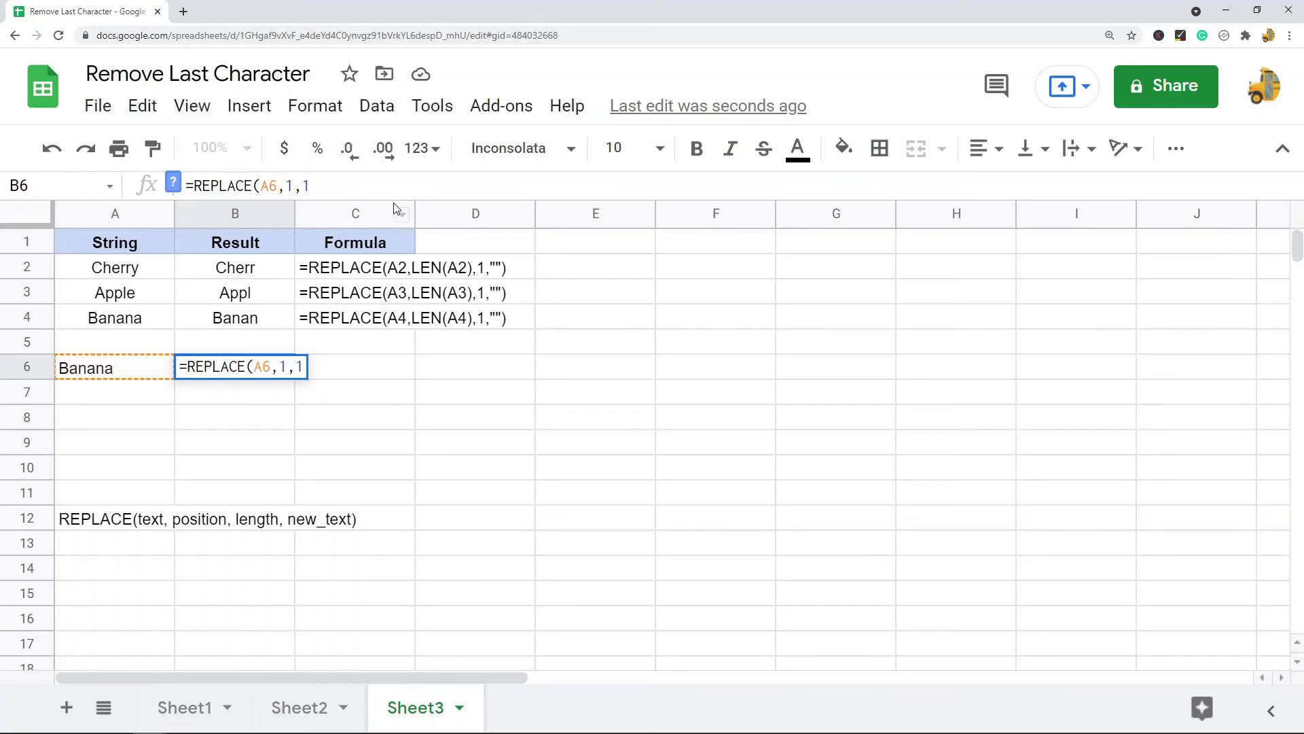
{"action": "type", "text": ","}
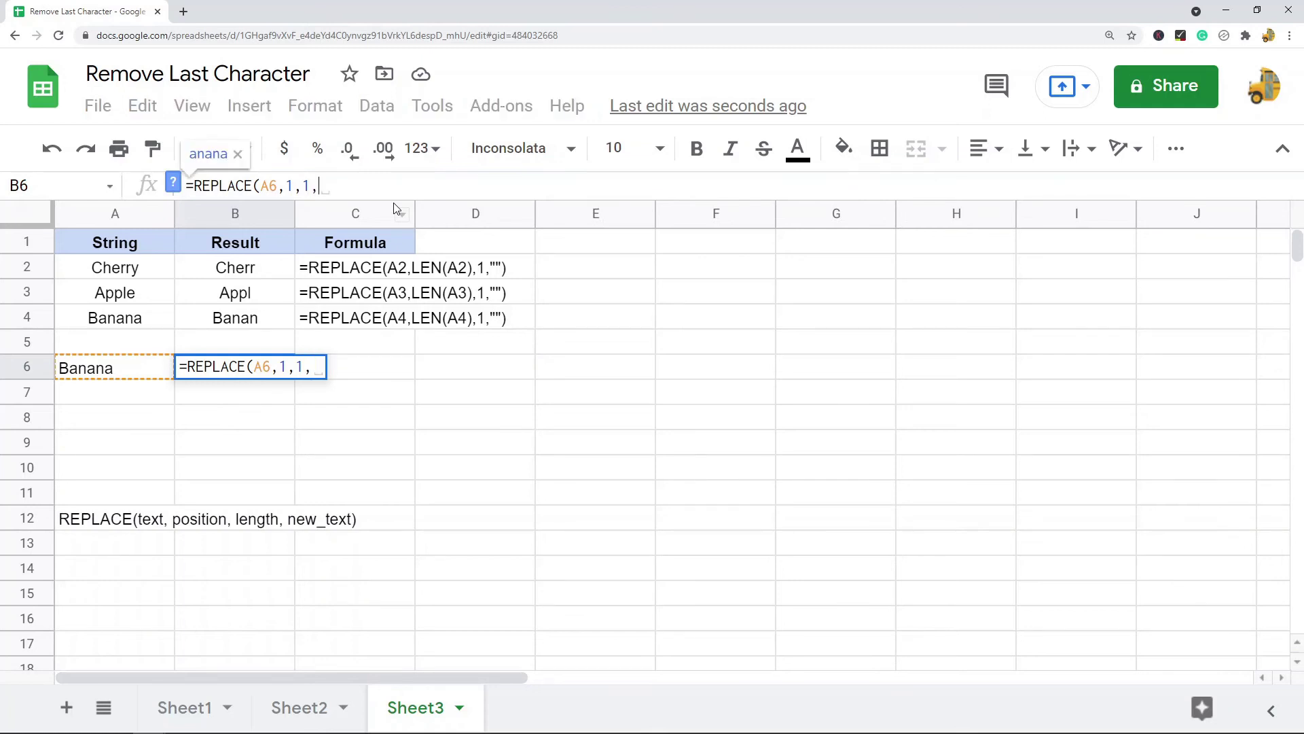
{"action": "type", "text": "\"2\")"}
{"action": "key", "text": "Return"}
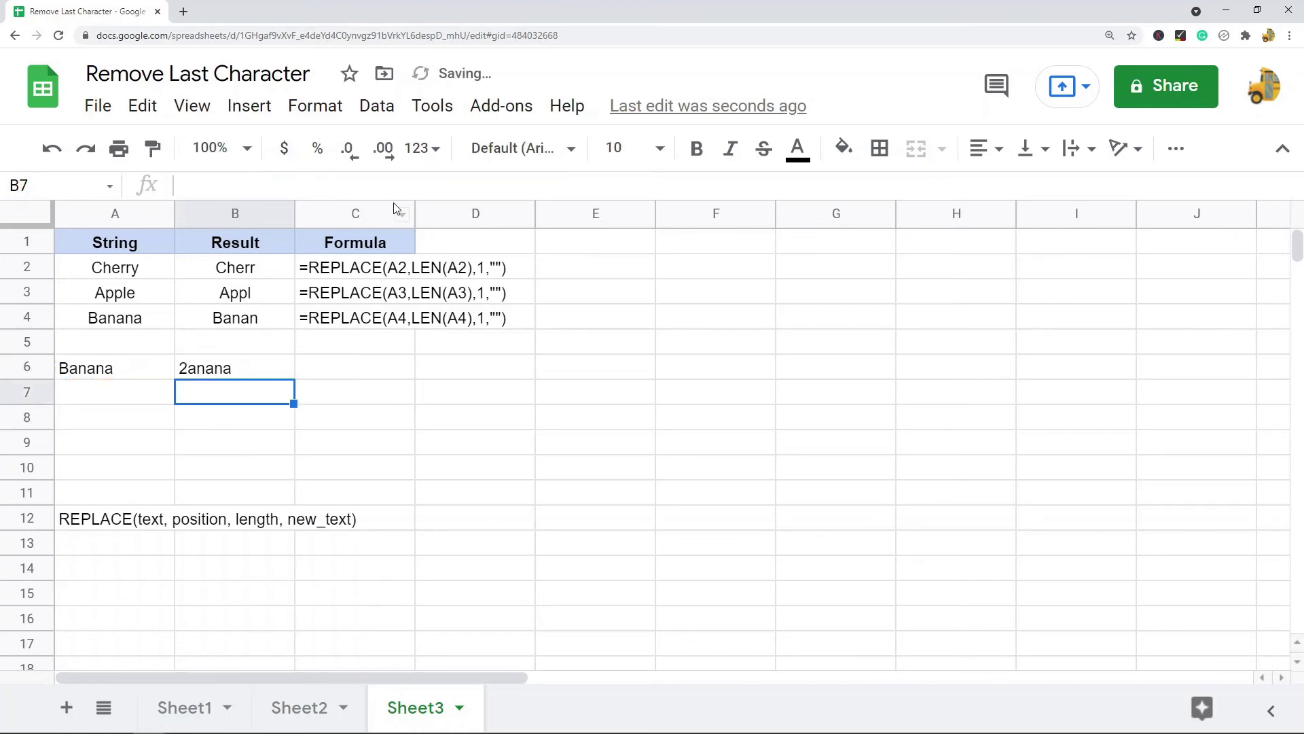
Change the B6 REPLACE length argument from 1 to 2, giving 2nana
{"action": "left_click", "coordinate": [218, 372]}
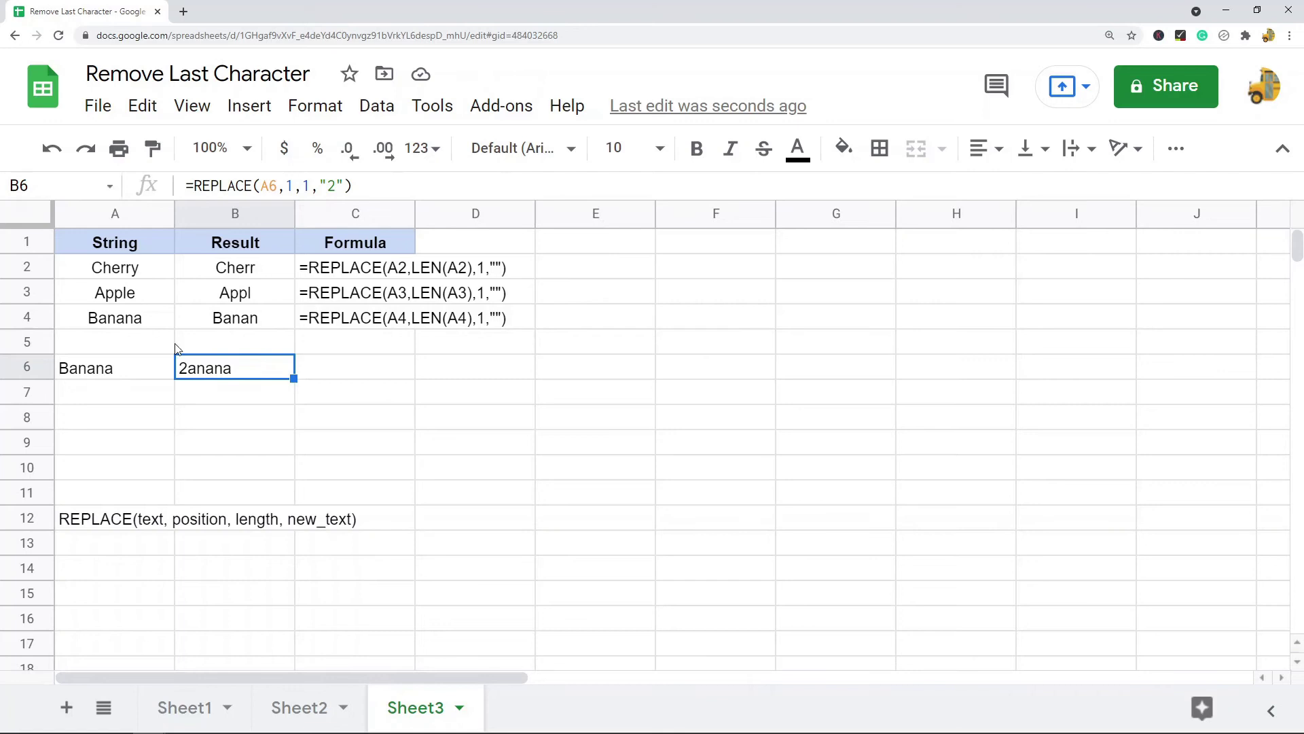
{"action": "left_click", "coordinate": [311, 185]}
{"action": "double_click", "coordinate": [306, 185]}
{"action": "type", "text": "2"}
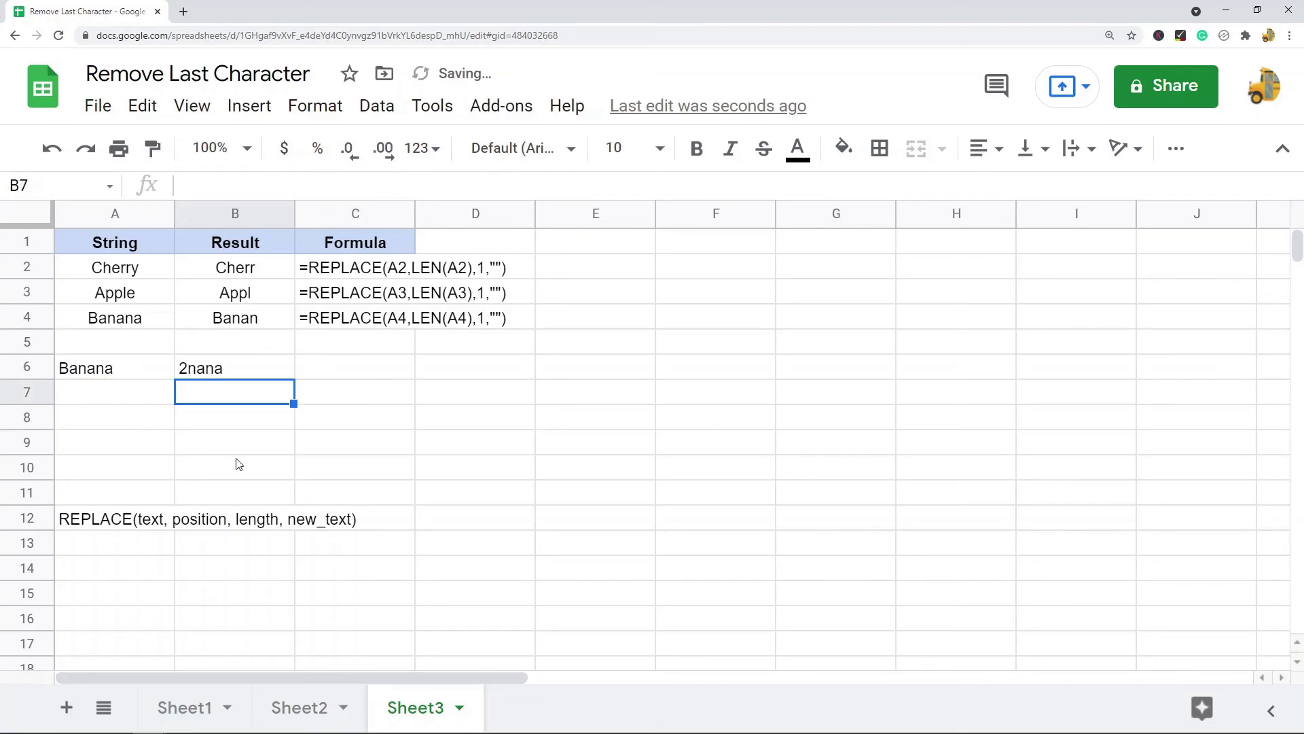
{"action": "left_click", "coordinate": [231, 368]}
{"action": "left_click", "coordinate": [309, 185]}
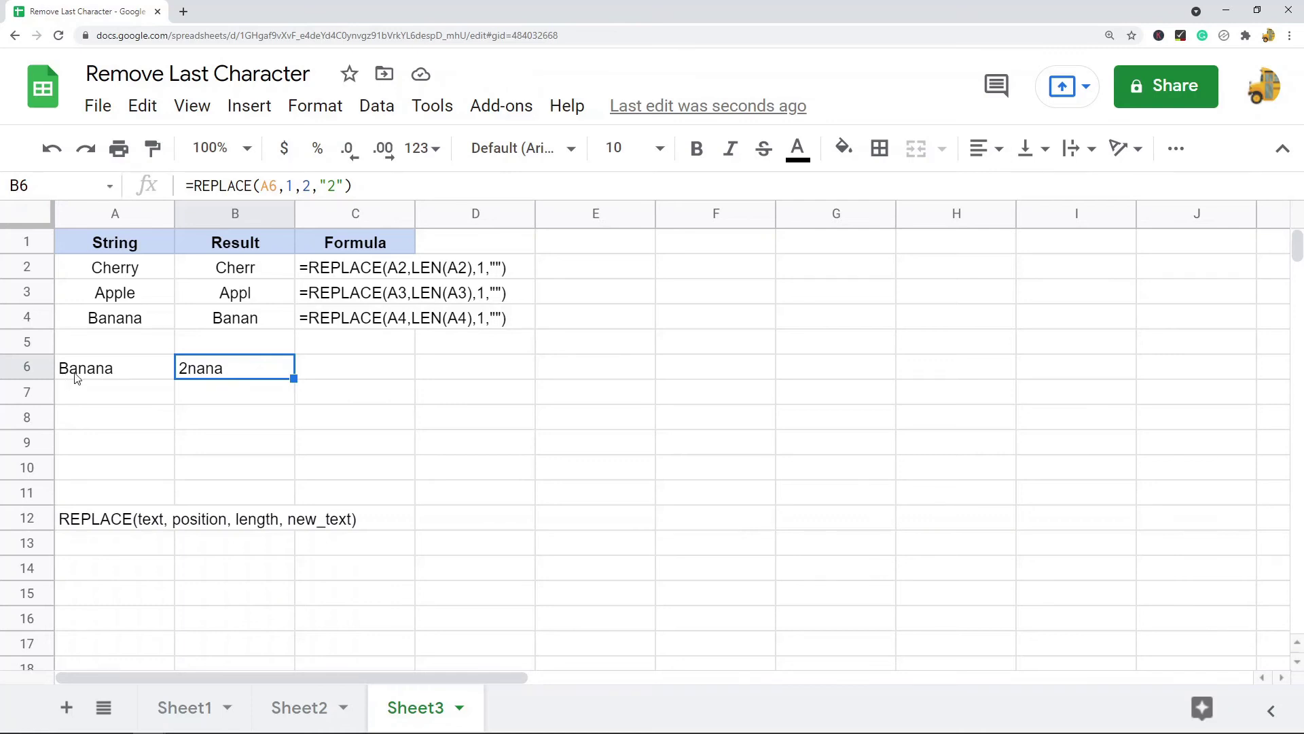
{"action": "double_click", "coordinate": [326, 185]}
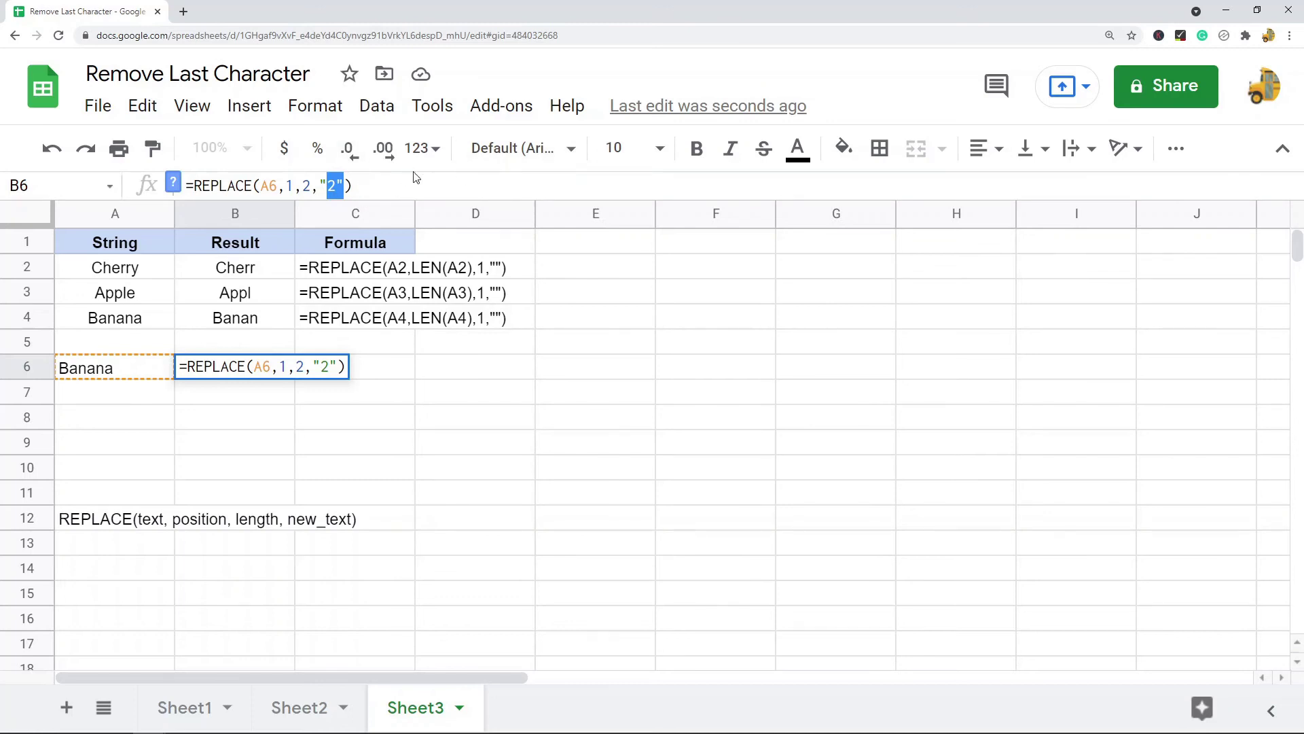
{"action": "key", "text": "Escape"}
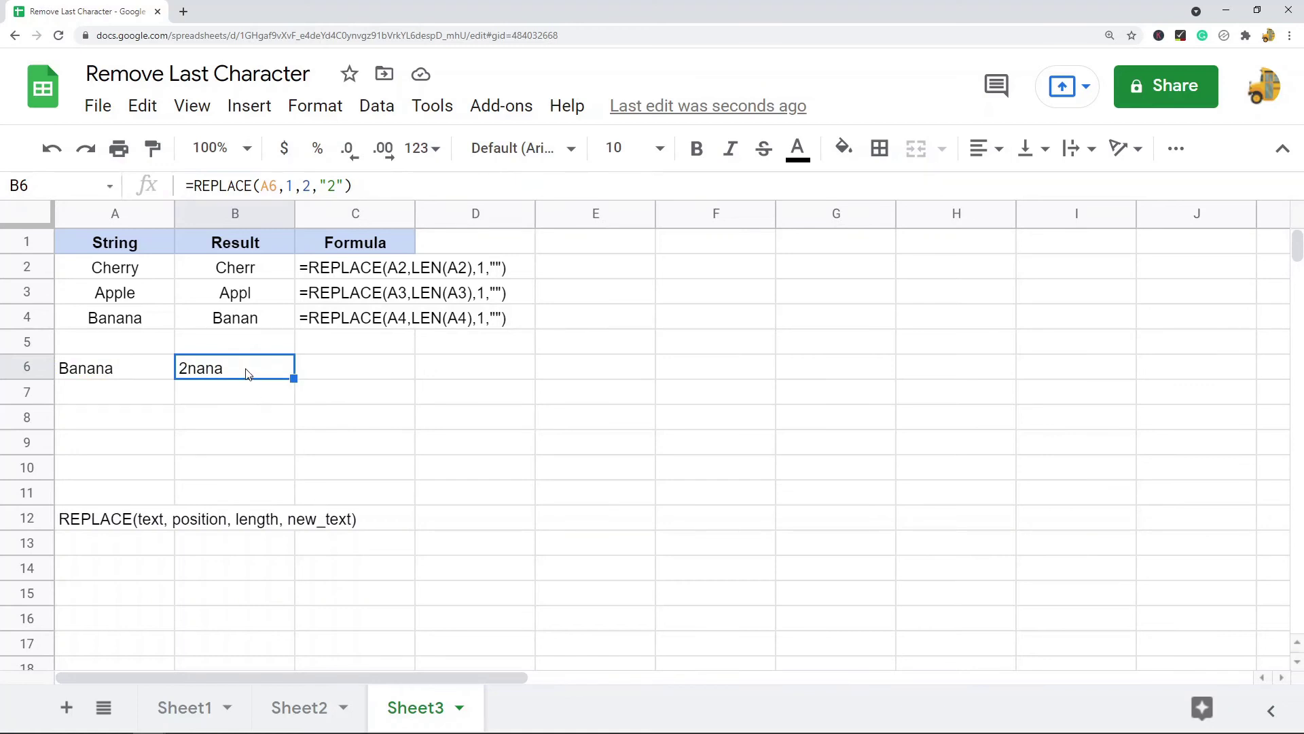
Start clearing the B6 test formula, removing the replacement text and selecting the rest
{"action": "left_click", "coordinate": [201, 417]}
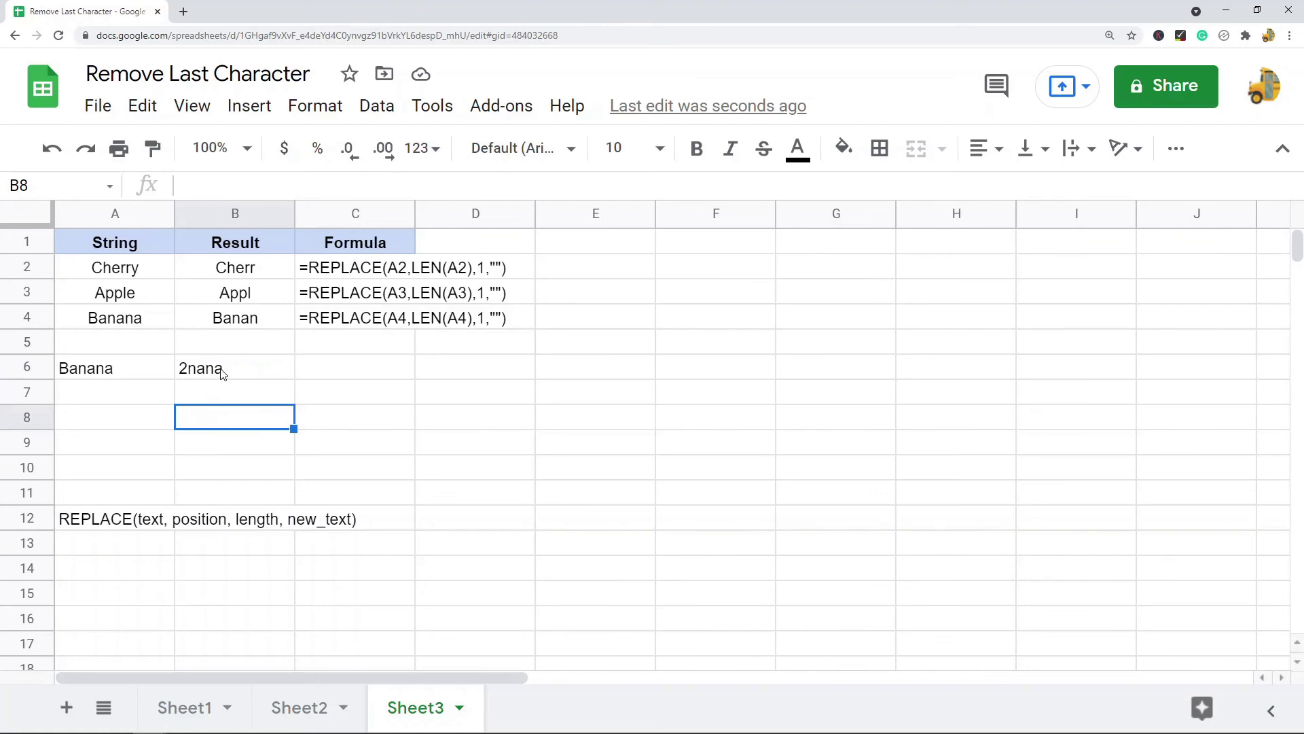
{"action": "left_click_drag", "start_coordinate": [217, 374], "coordinate": [129, 367]}
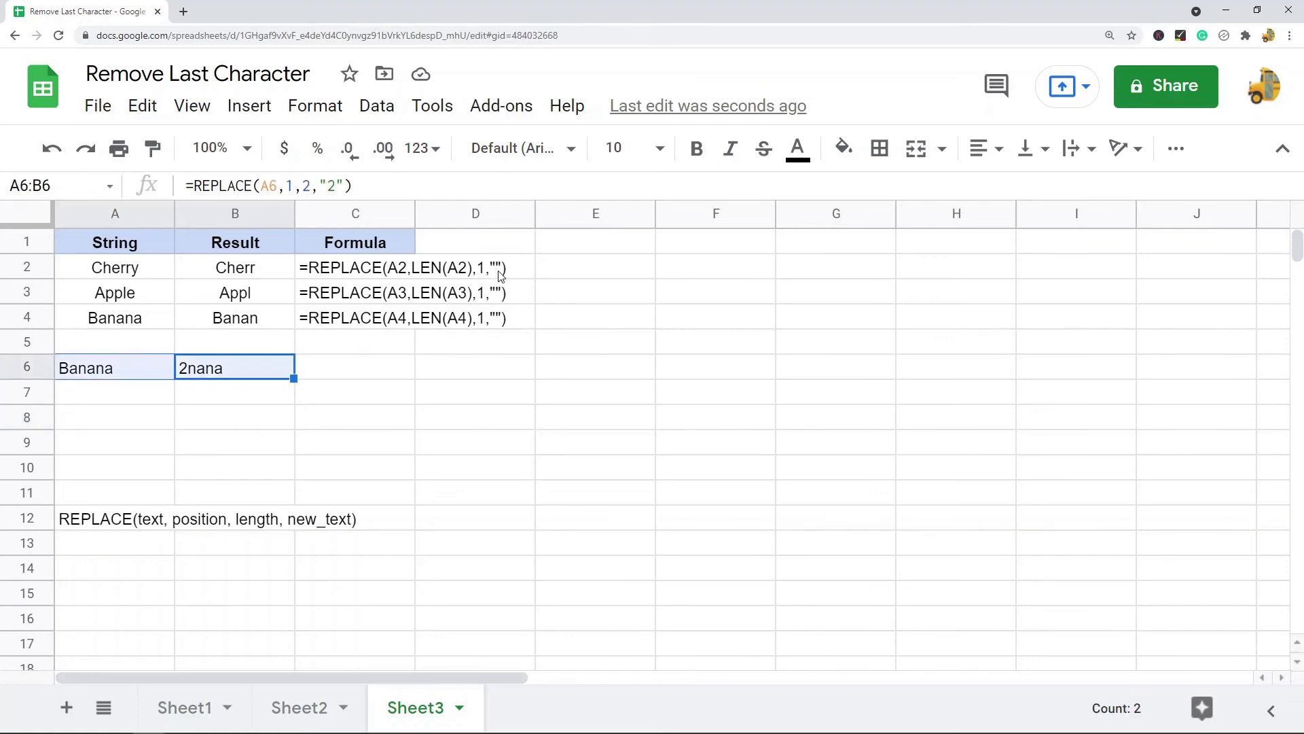
{"action": "double_click", "coordinate": [331, 186]}
{"action": "key", "text": "BackSpace"}
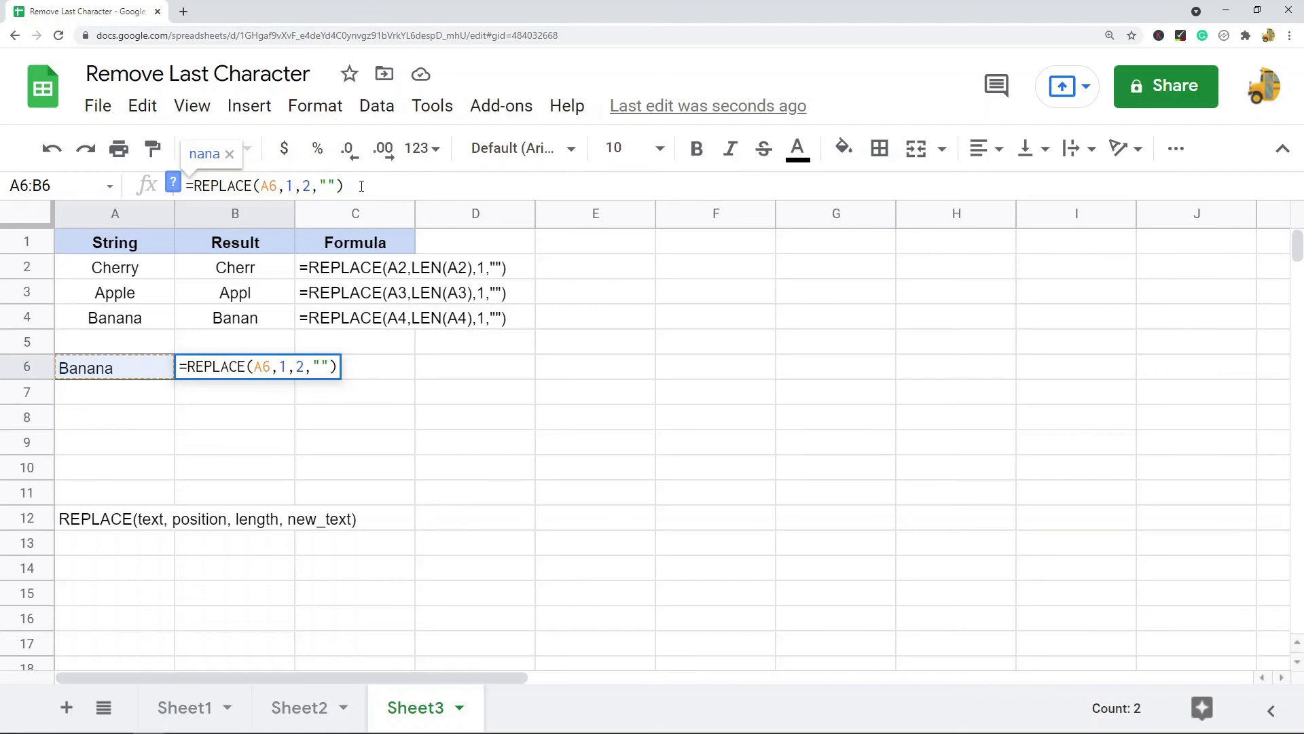
{"action": "triple_click", "coordinate": [370, 184]}
Delete the test formula from B6 and the Banana value from A6
{"action": "key", "text": "BackSpace"}
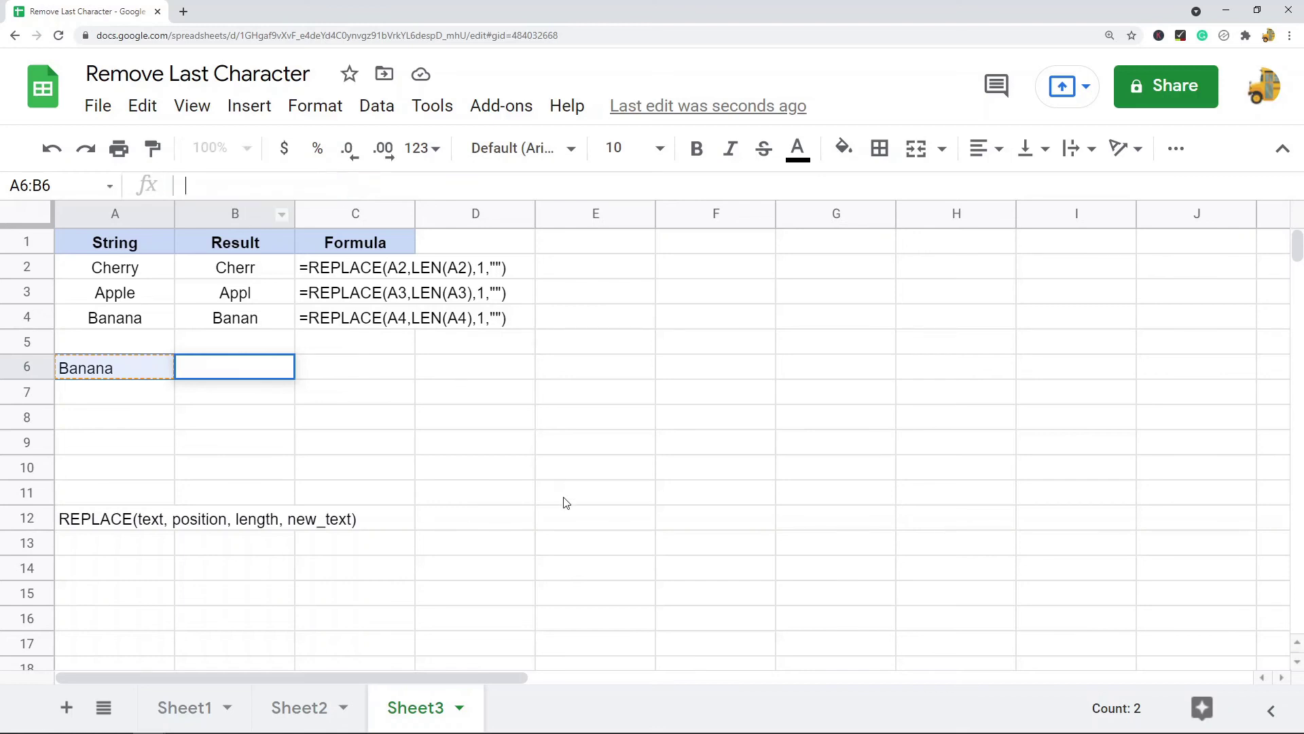
{"action": "left_click", "coordinate": [564, 496]}
{"action": "left_click", "coordinate": [62, 374]}
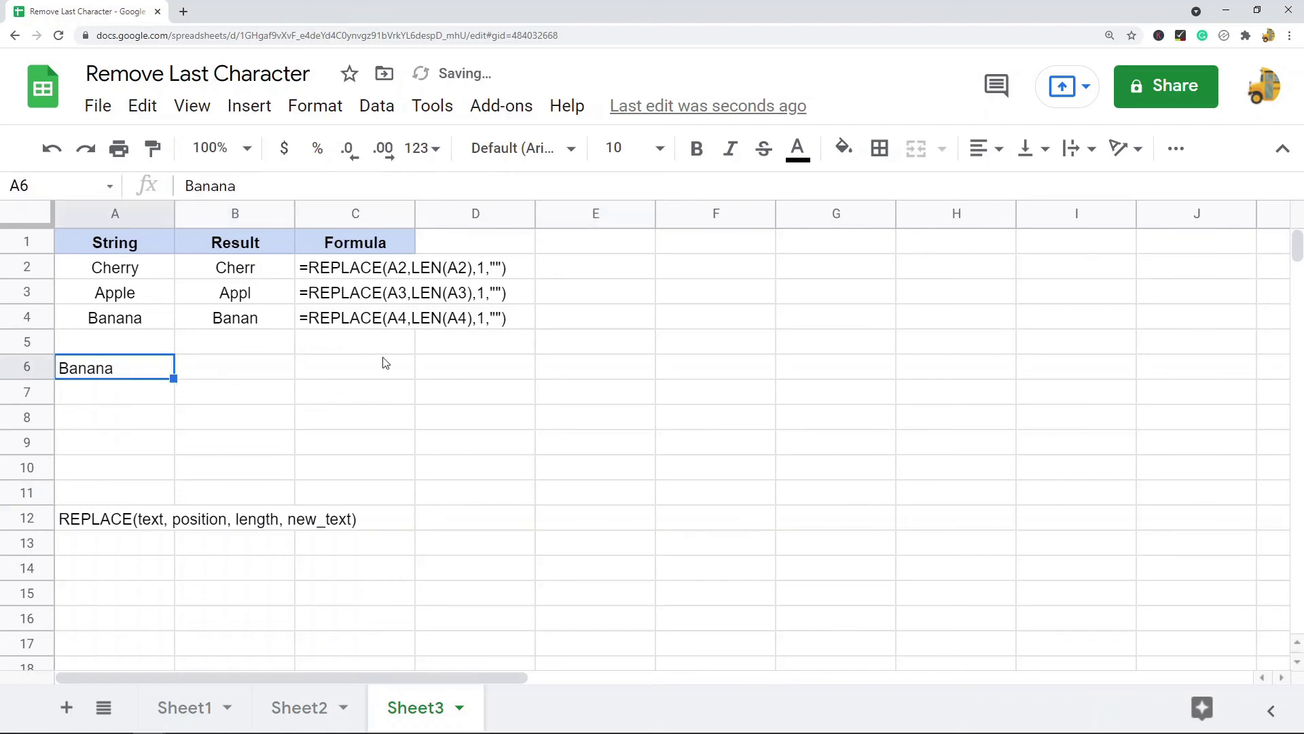
{"action": "key", "text": "Delete"}
Highlight the LEN(A2), 1 and empty-text arguments of the C2 REPLACE formula
{"action": "left_click", "coordinate": [328, 272]}
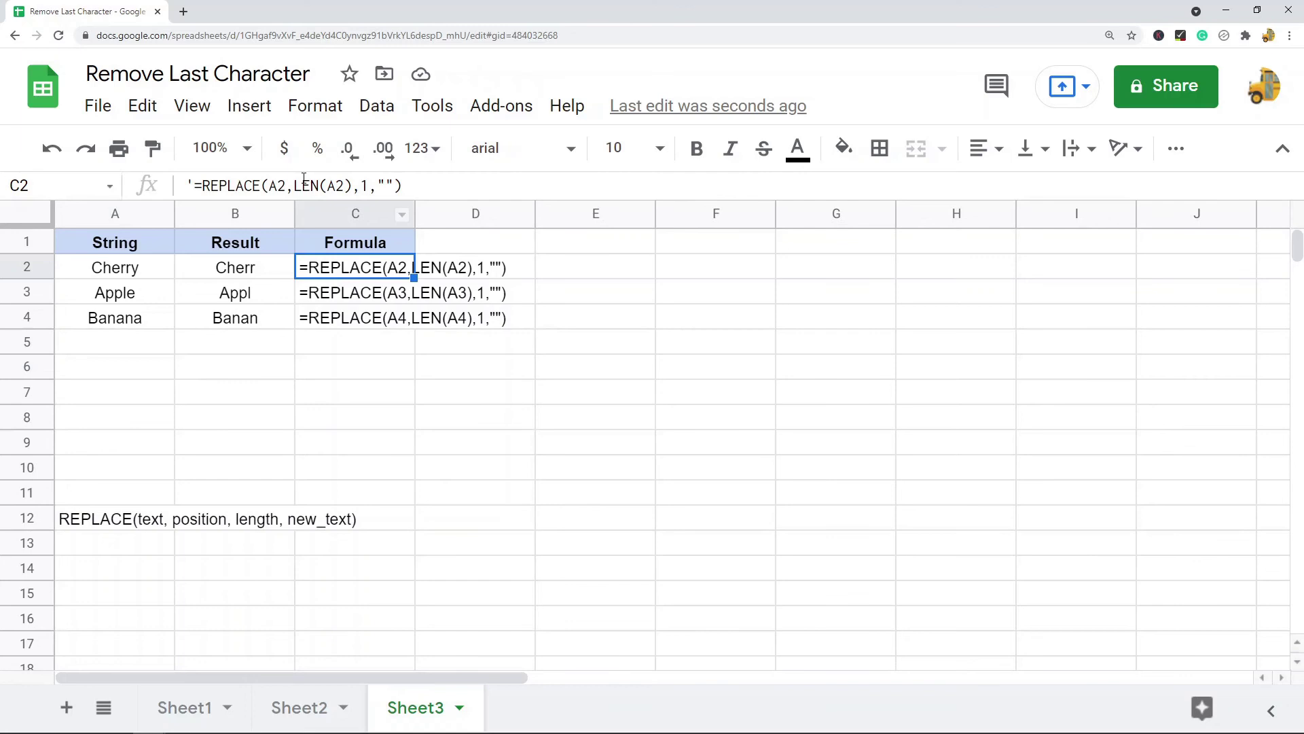
{"action": "left_click_drag", "start_coordinate": [294, 184], "coordinate": [350, 182]}
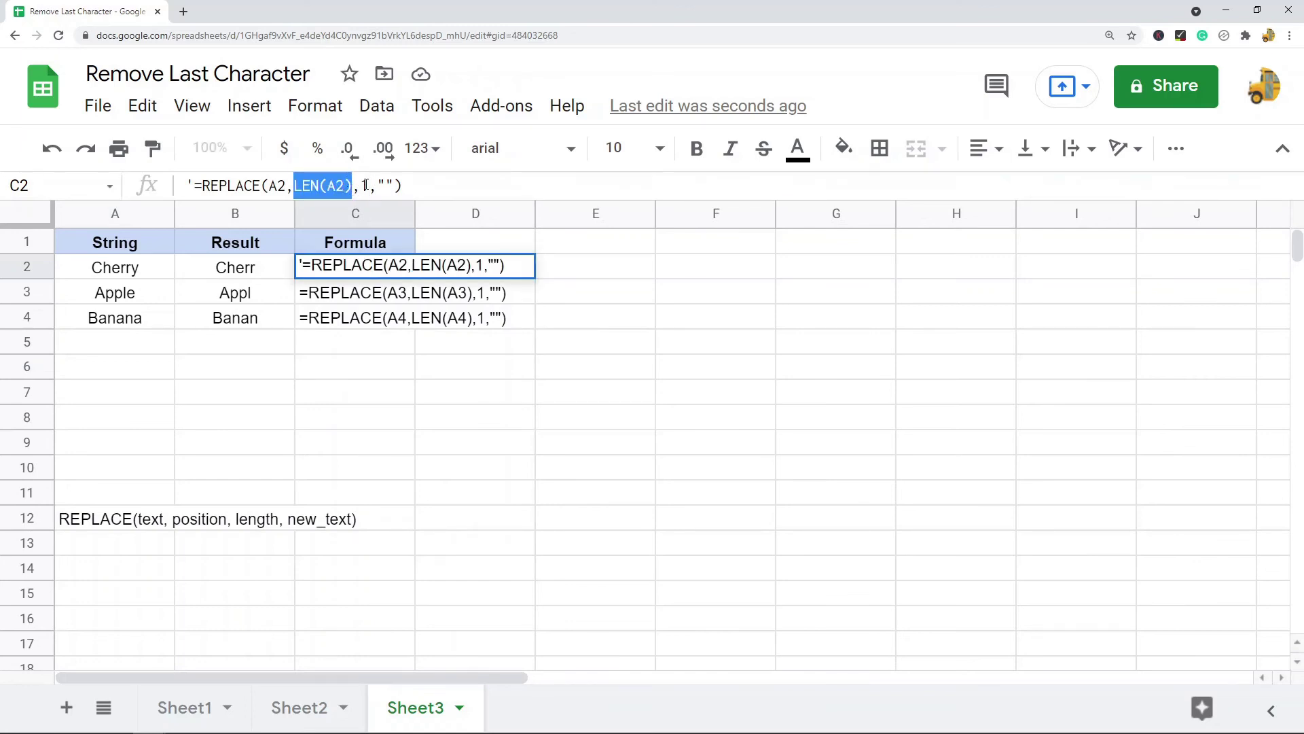
{"action": "double_click", "coordinate": [365, 185]}
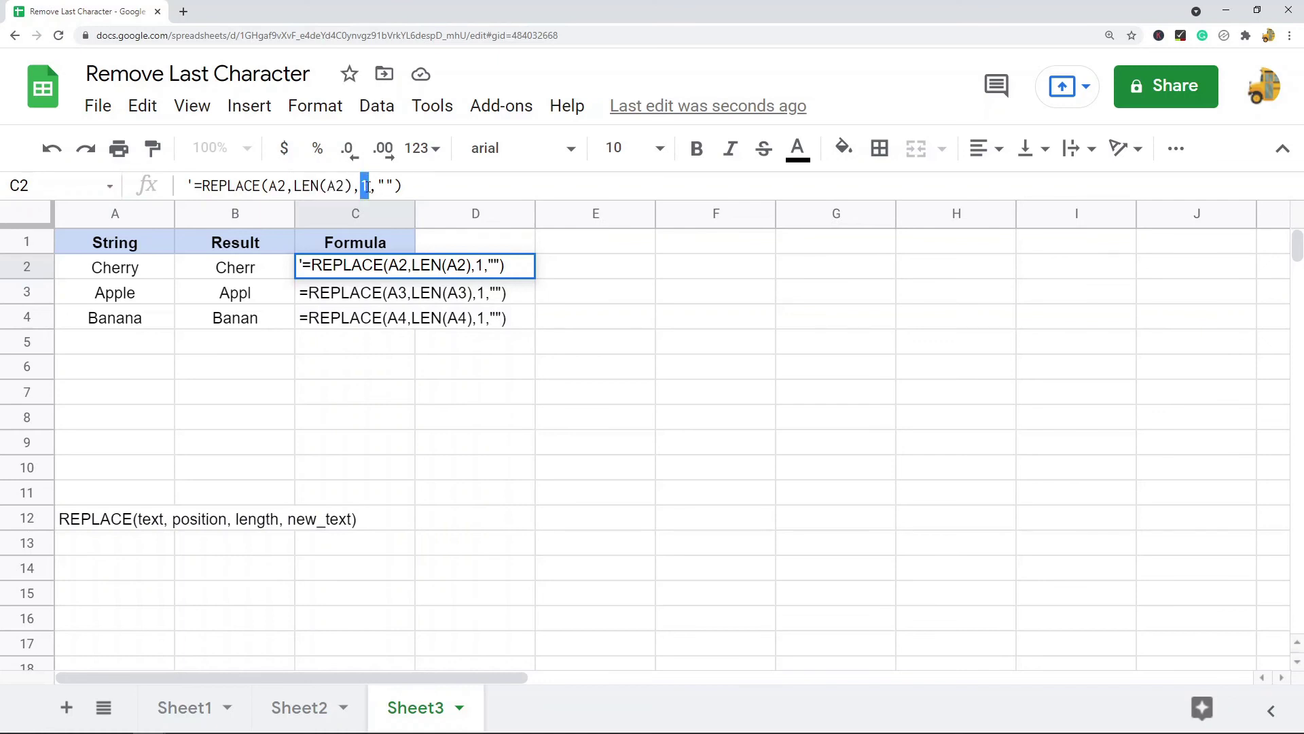
{"action": "left_click_drag", "start_coordinate": [378, 188], "coordinate": [396, 189]}
{"action": "left_click", "coordinate": [330, 370]}
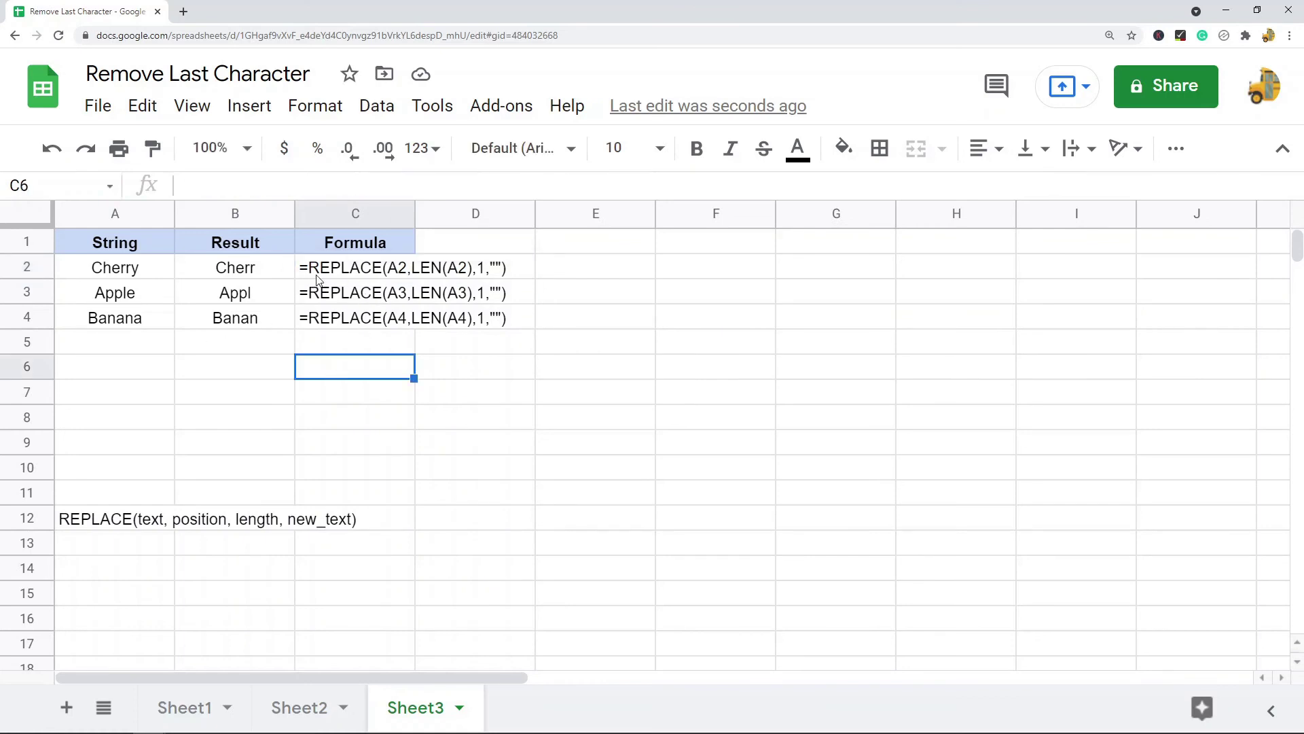
Review the C2–C4 formula texts, then highlight the LEN(A4), 1 and empty-text arguments in C4
{"action": "left_click", "coordinate": [363, 275]}
{"action": "left_click", "coordinate": [355, 298]}
{"action": "left_click", "coordinate": [353, 325]}
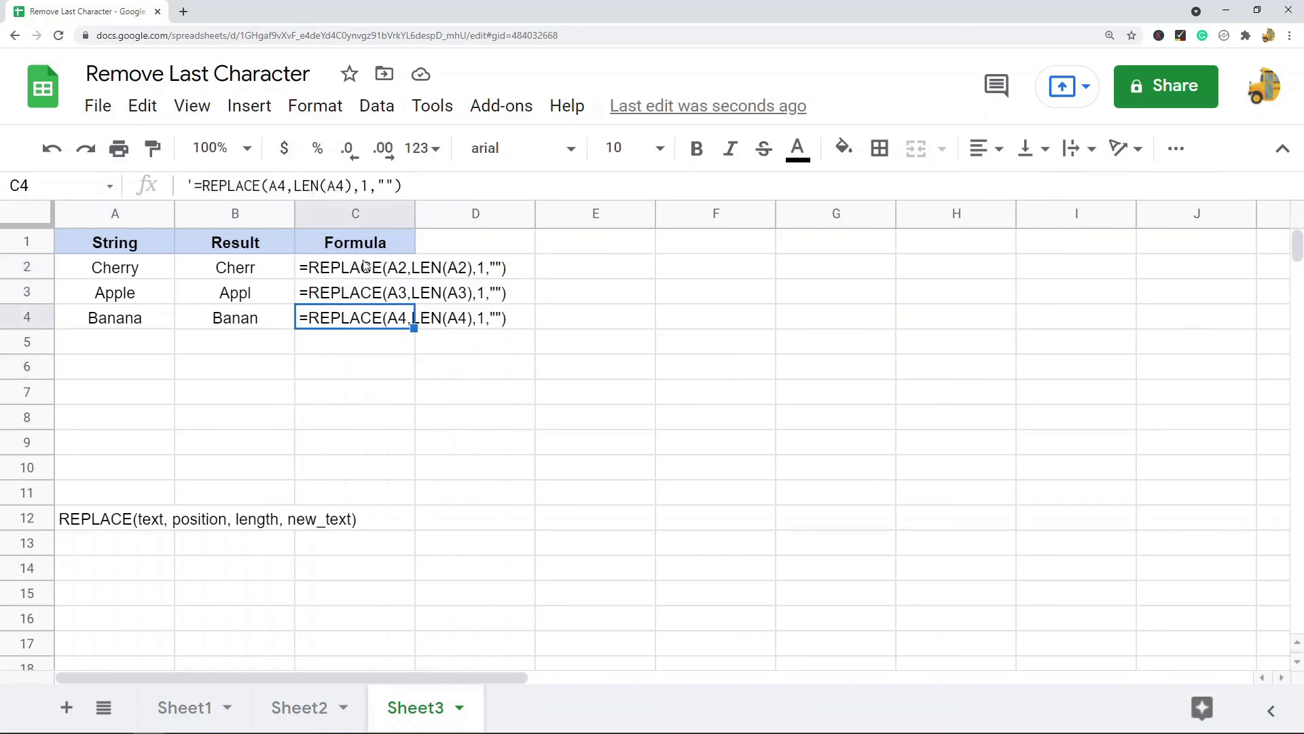
{"action": "left_click", "coordinate": [346, 272]}
{"action": "left_click", "coordinate": [345, 297]}
{"action": "left_click", "coordinate": [346, 324]}
{"action": "left_click", "coordinate": [353, 186]}
{"action": "left_click_drag", "start_coordinate": [353, 185], "coordinate": [297, 185]}
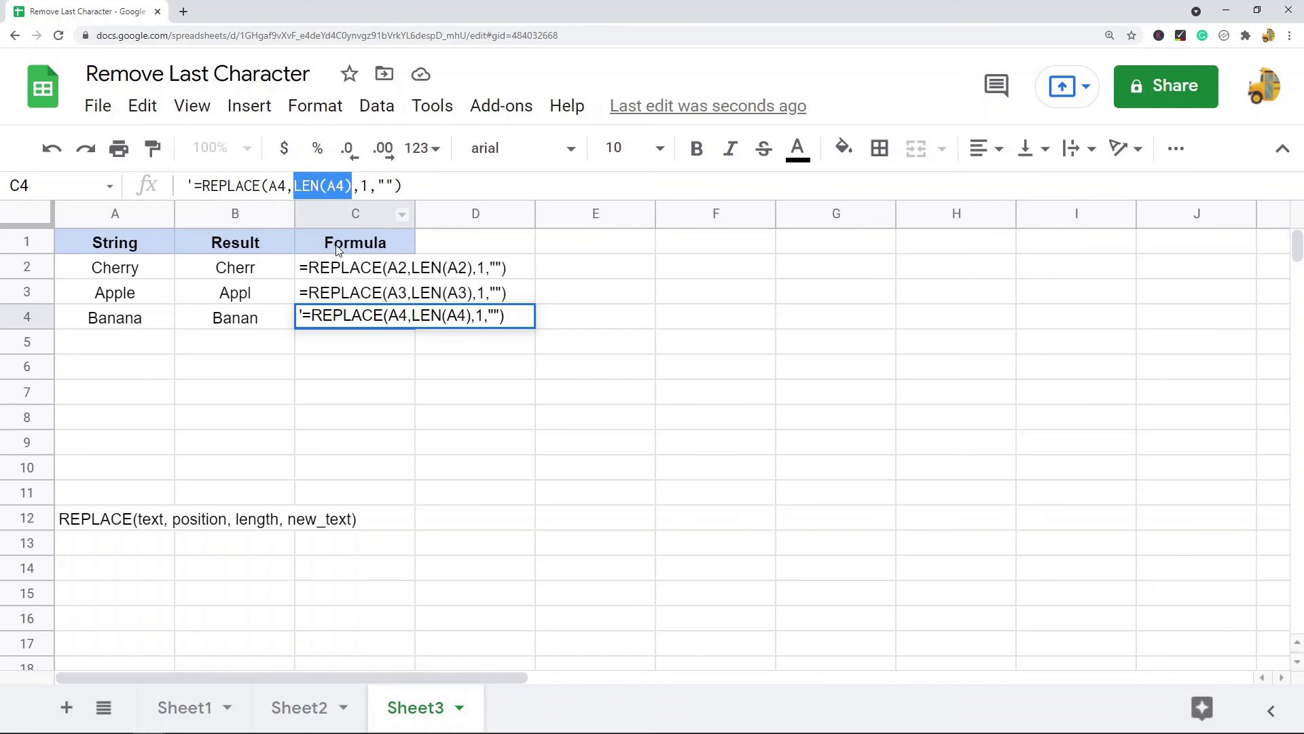
{"action": "left_click_drag", "start_coordinate": [370, 185], "coordinate": [361, 185]}
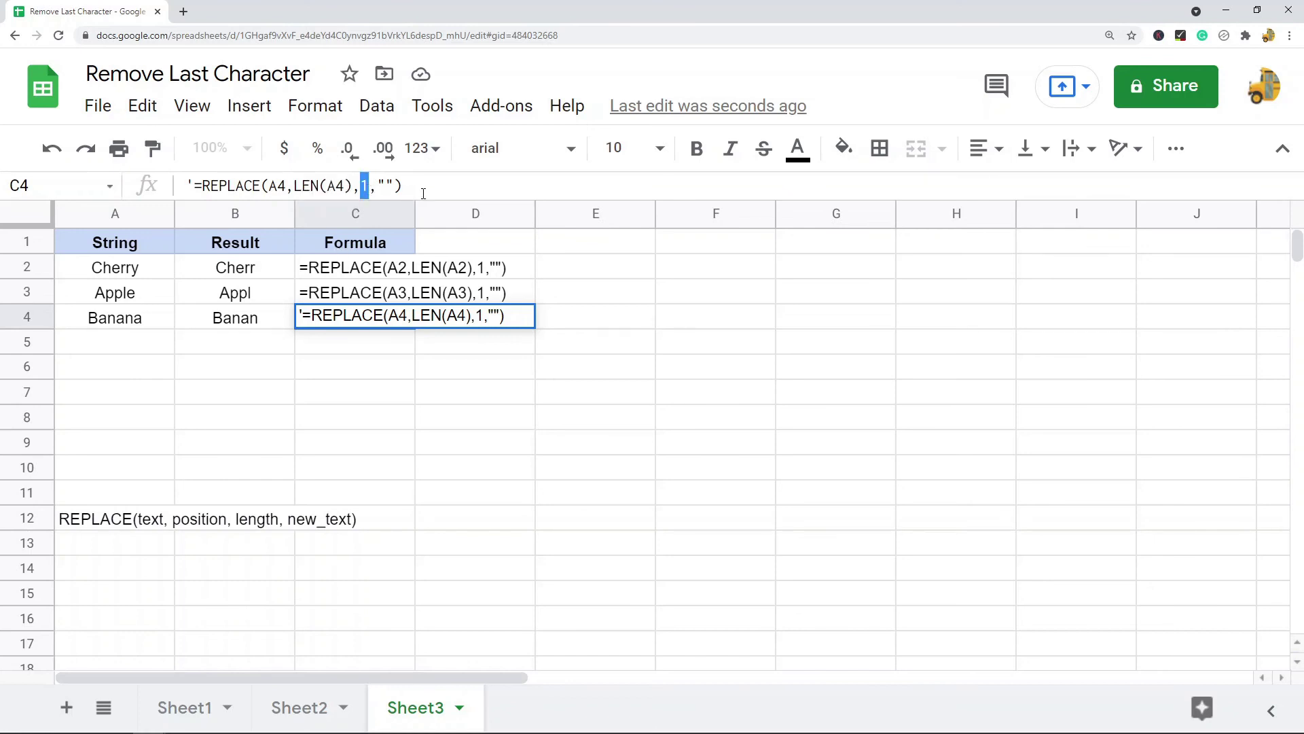
{"action": "left_click_drag", "start_coordinate": [402, 185], "coordinate": [379, 186]}
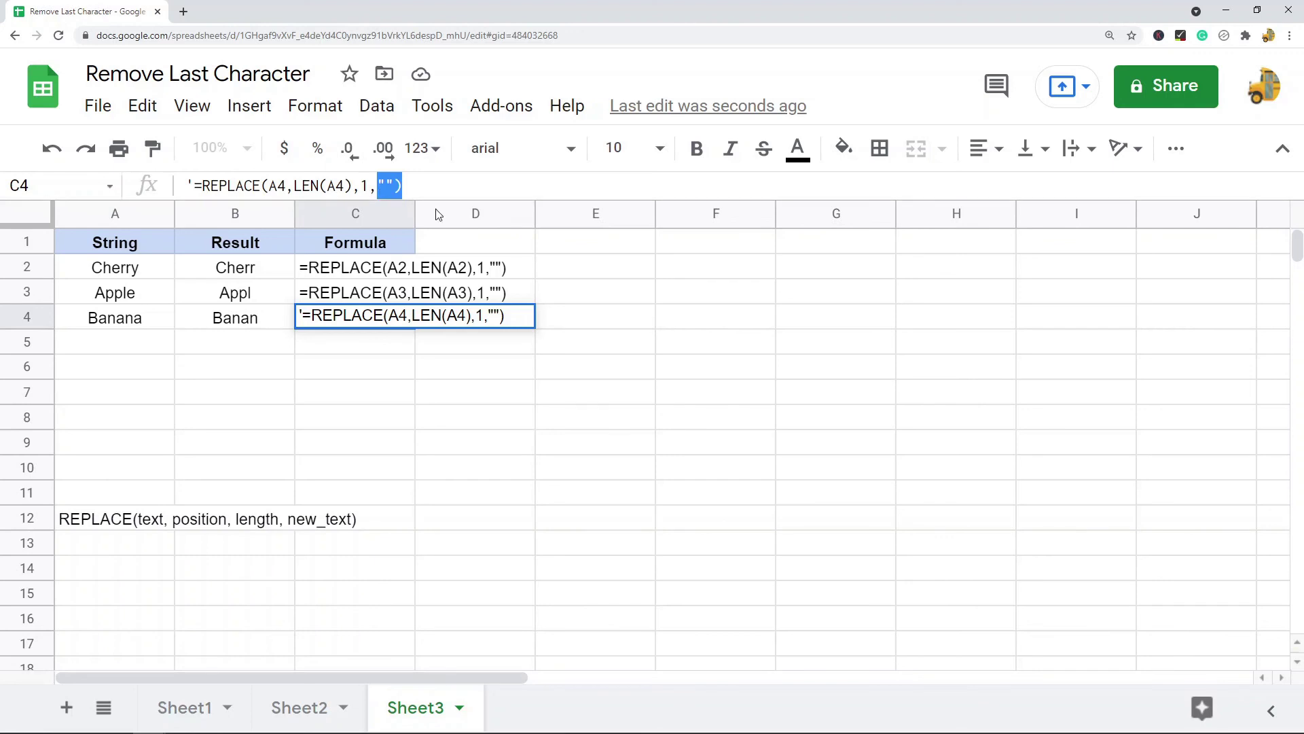
Add a -1 offset to the Cherry REPLACE in B2, fixing the #VALUE! error to get Chery
{"action": "left_click", "coordinate": [264, 272]}
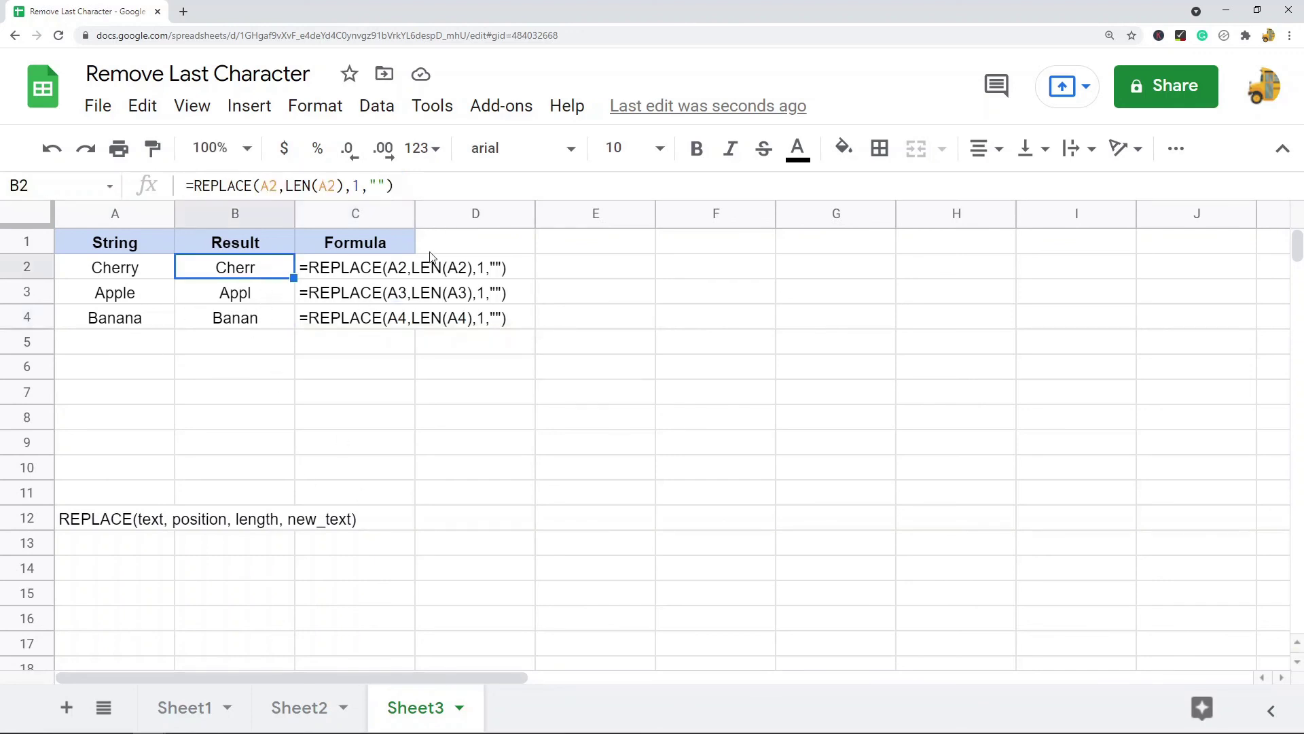
{"action": "left_click", "coordinate": [338, 185]}
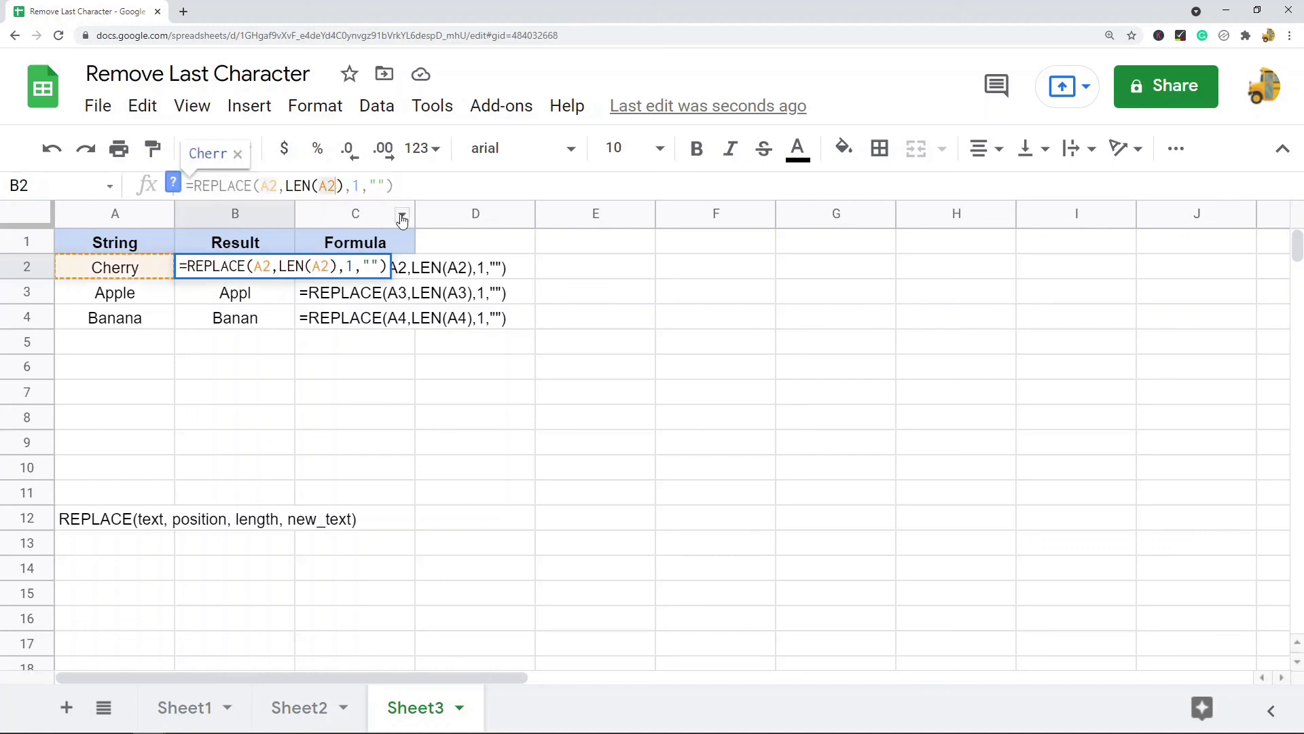
{"action": "type", "text": "-1"}
{"action": "key", "text": "Return"}
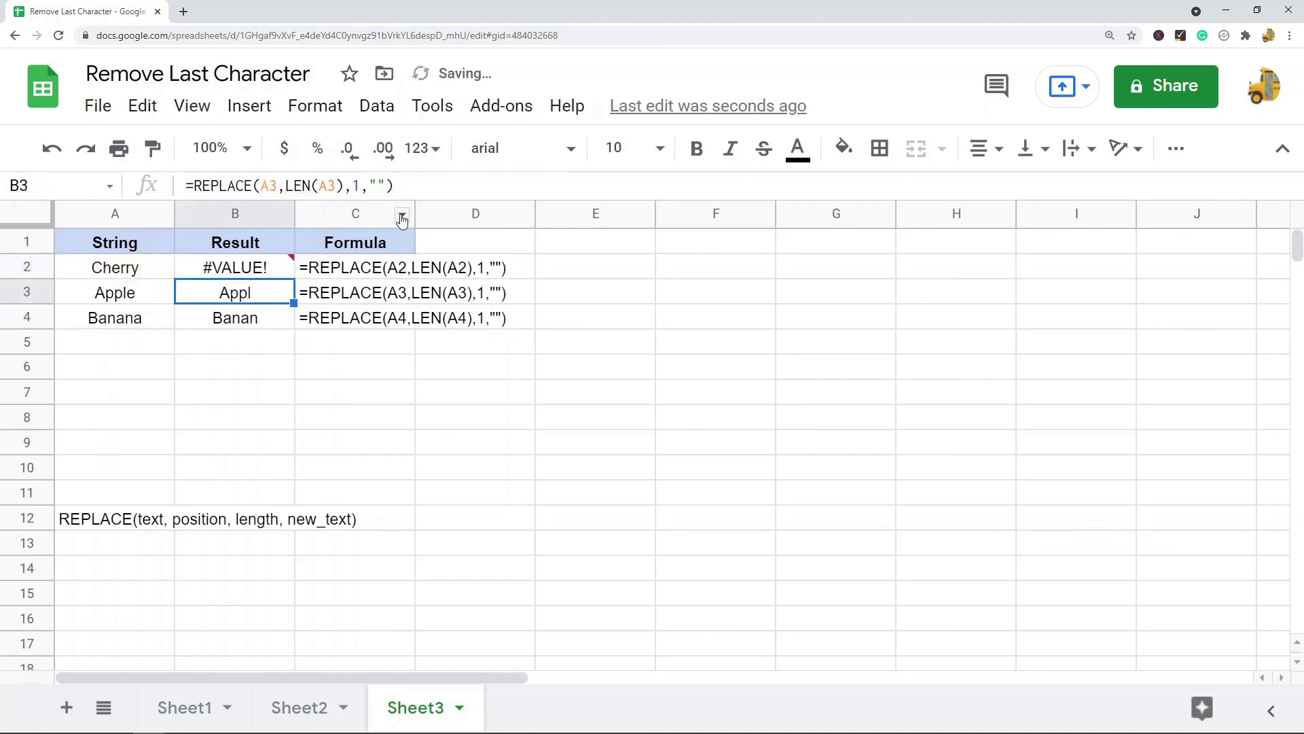
{"action": "left_click", "coordinate": [235, 267]}
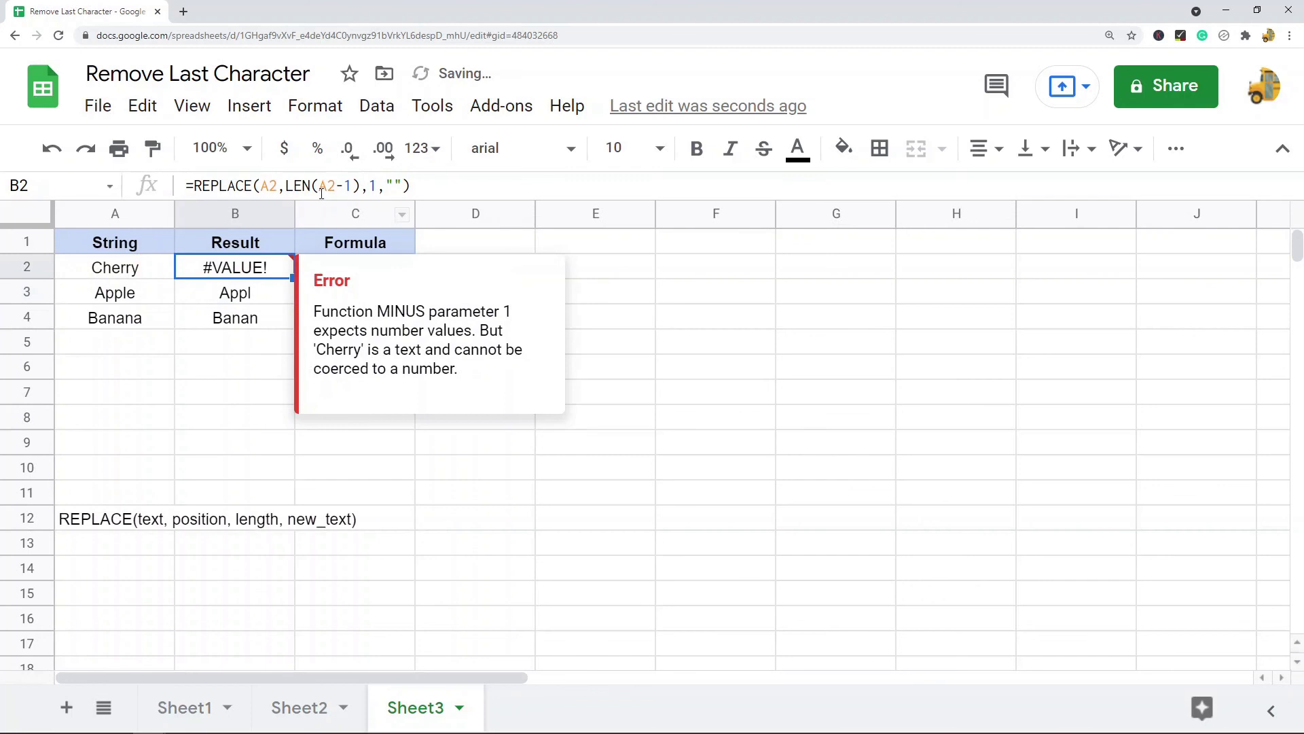
{"action": "left_click", "coordinate": [347, 185]}
{"action": "key", "text": "BackSpace"}
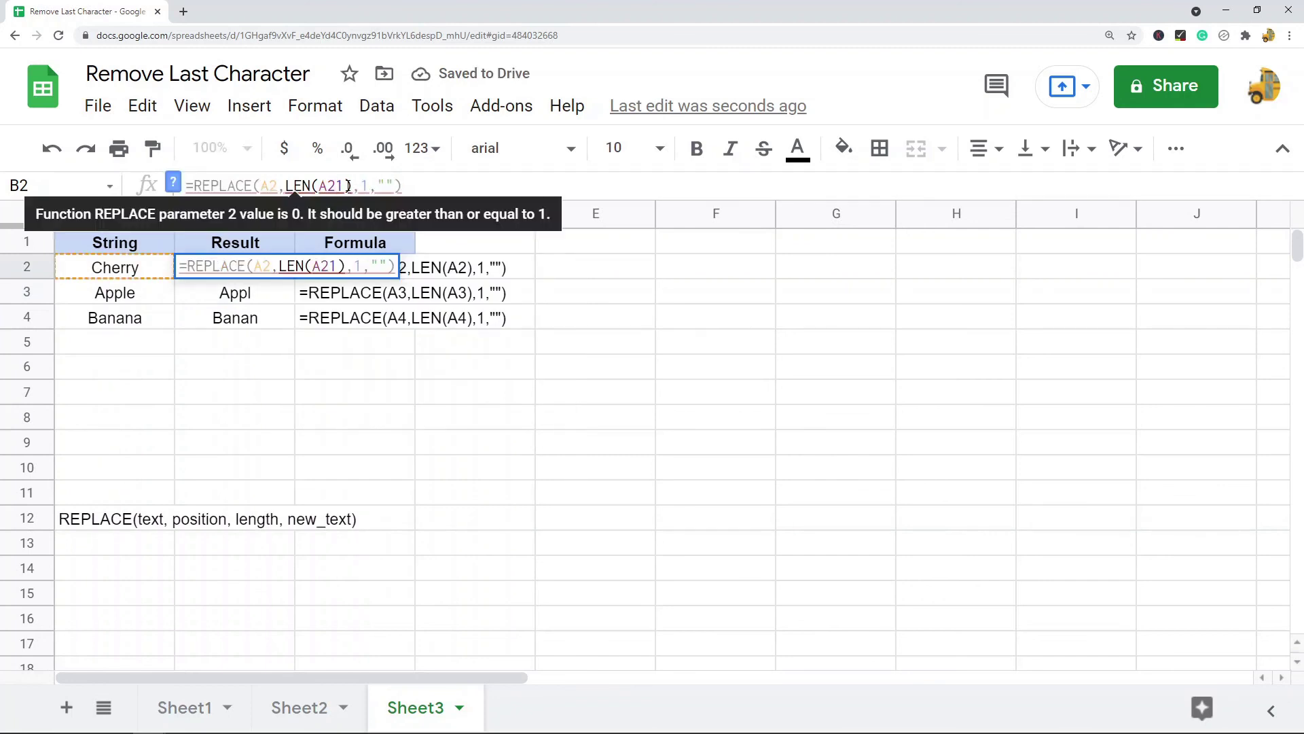
{"action": "key", "text": "Delete"}
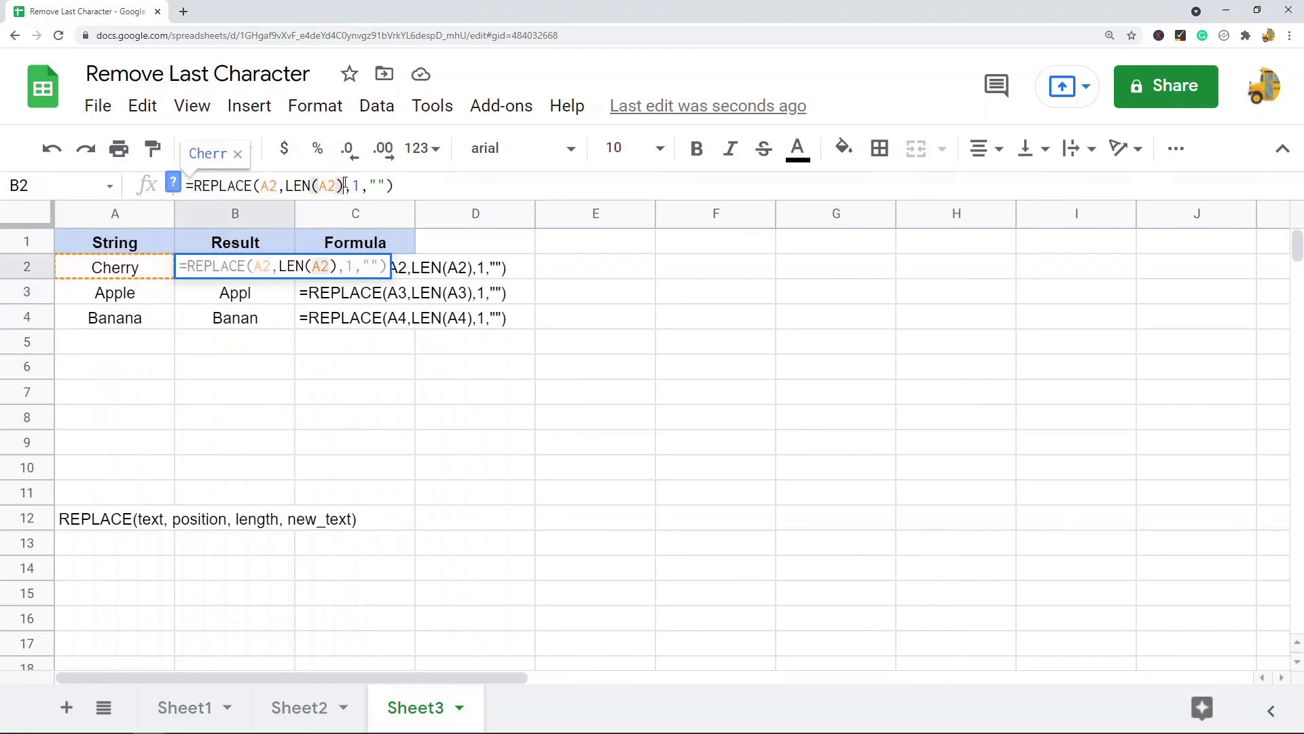
{"action": "key", "text": "Return"}
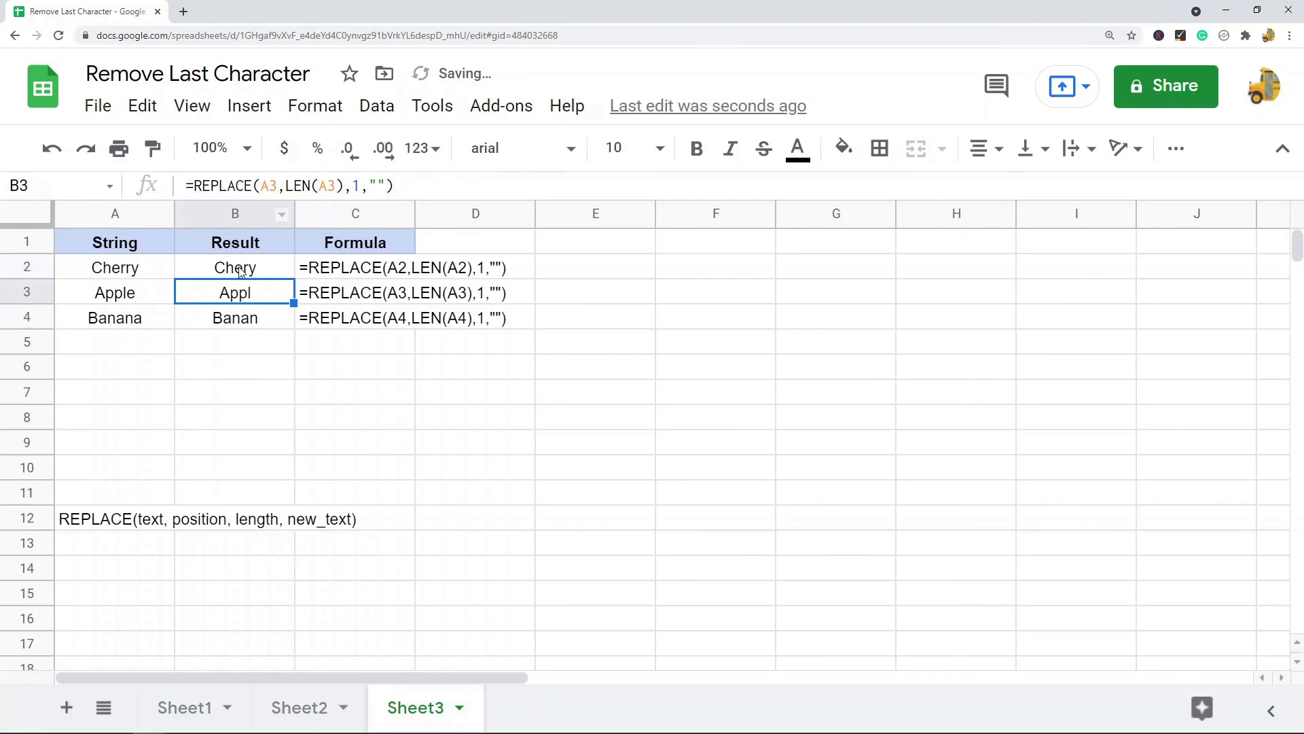
Change the B2 REPLACE length argument to 2 so Cherry becomes Cher
{"action": "key", "text": "Up"}
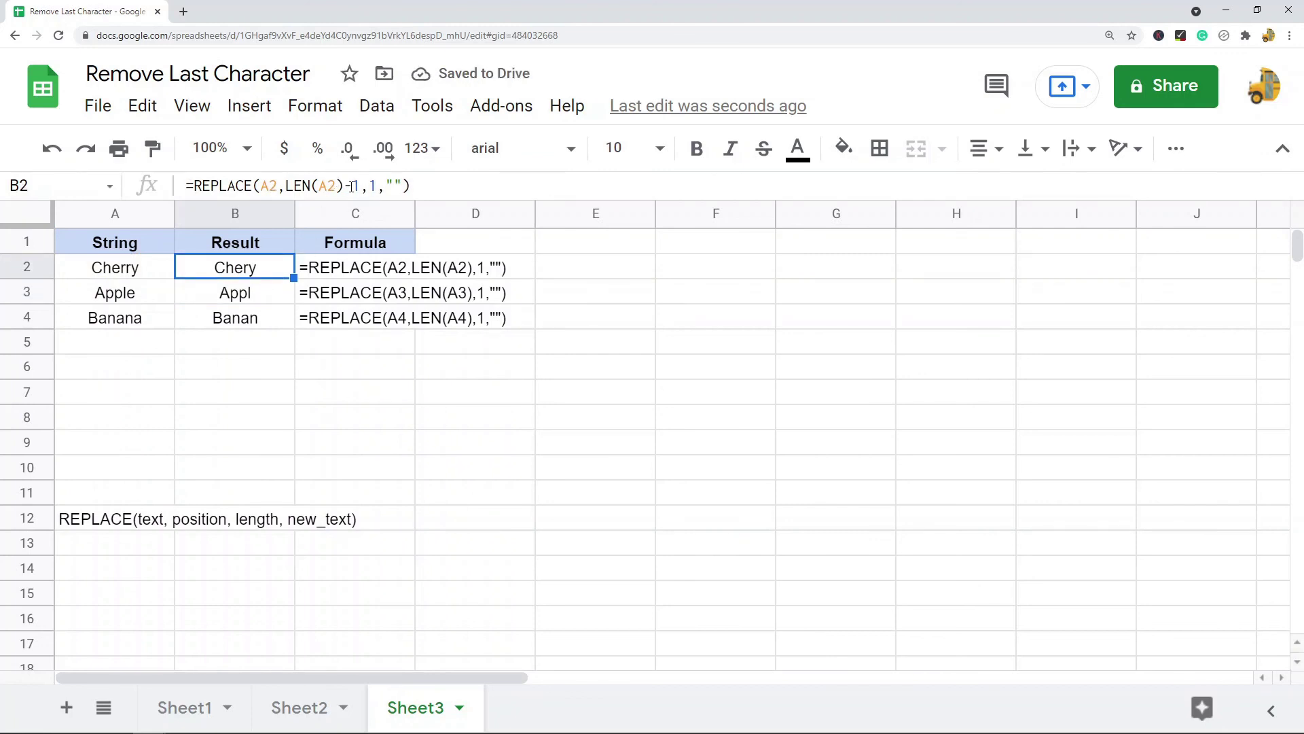
{"action": "left_click", "coordinate": [370, 184]}
{"action": "double_click", "coordinate": [371, 184]}
{"action": "type", "text": "2"}
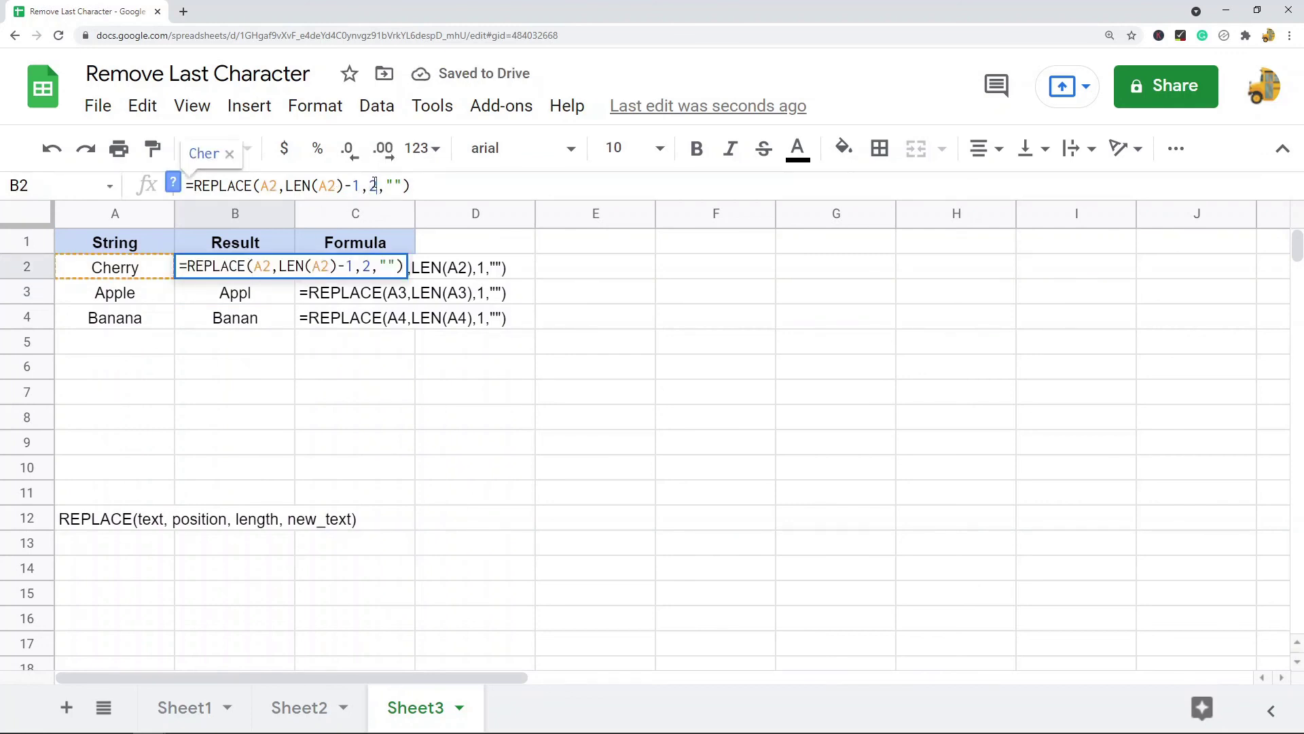
{"action": "key", "text": "Return"}
Start removing the -1 and length 2 from B2, then cancel and return to Sheet1
{"action": "left_click", "coordinate": [274, 272]}
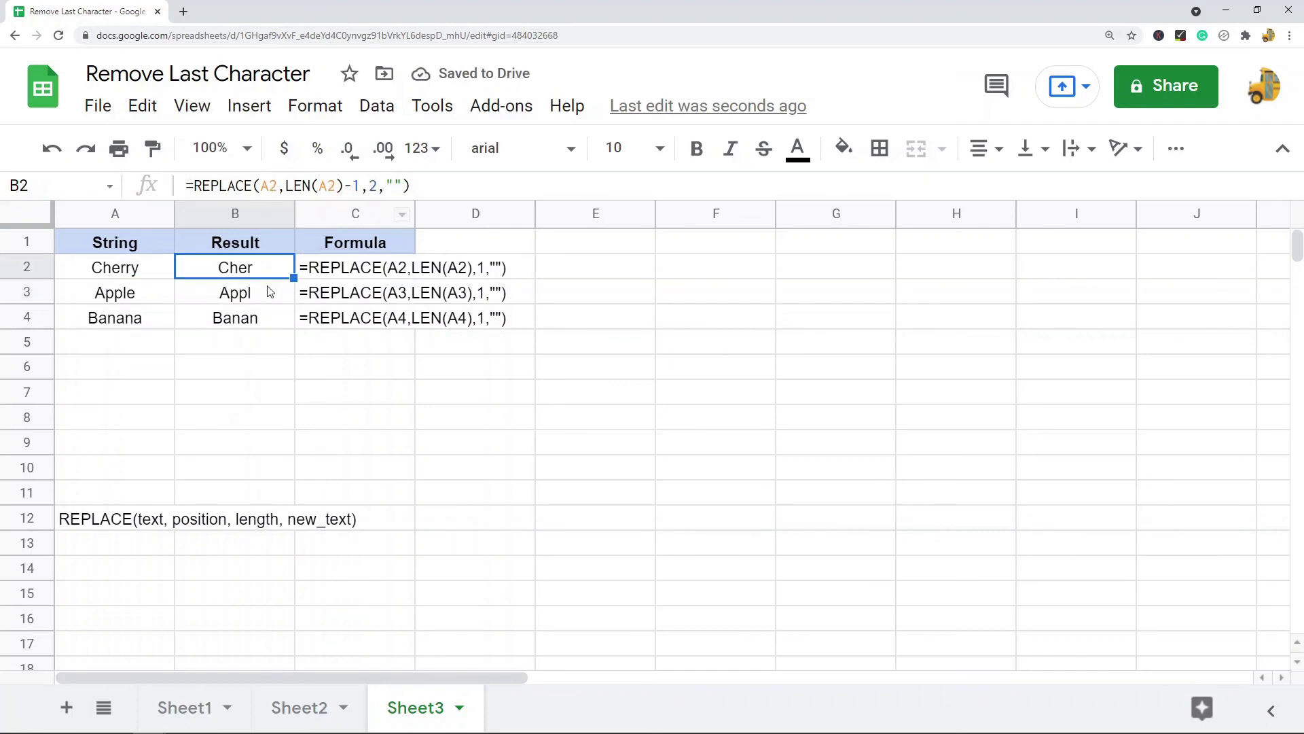
{"action": "left_click", "coordinate": [405, 185]}
{"action": "key", "text": "Left"}
{"action": "key", "text": "Left"}
{"action": "key", "text": "Left"}
{"action": "key", "text": "Left"}
{"action": "key", "text": "Left"}
{"action": "key", "text": "Left"}
{"action": "key", "text": "shift+Left"}
{"action": "key", "text": "shift+Left"}
{"action": "key", "text": "BackSpace"}
{"action": "key", "text": "Right"}
{"action": "key", "text": "shift+Right"}
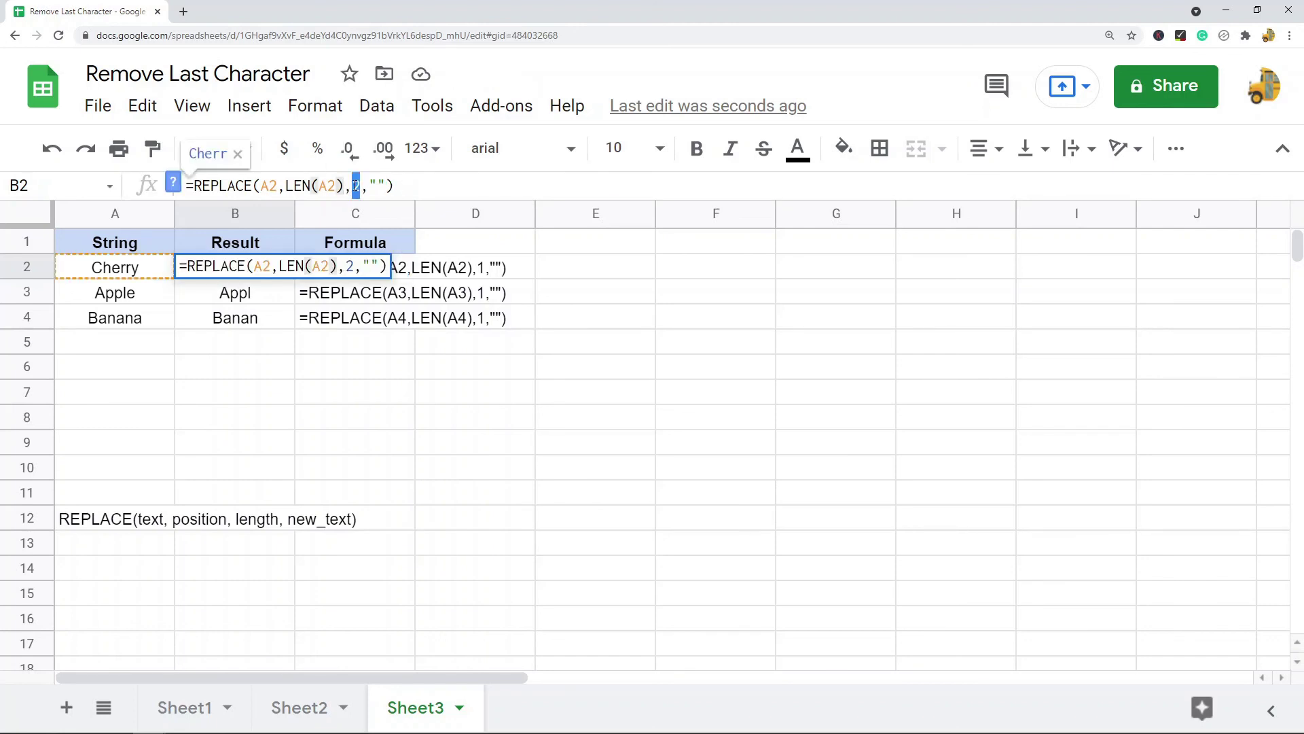
{"action": "key", "text": "BackSpace"}
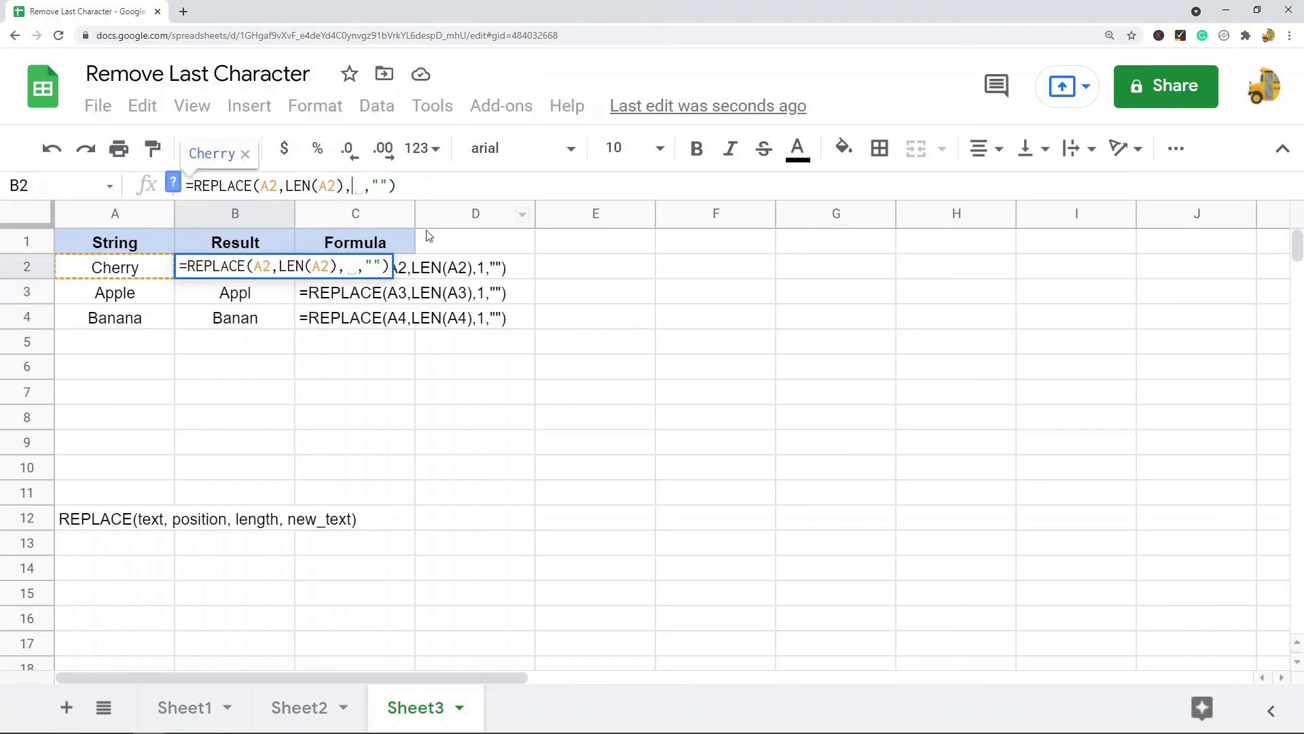
{"action": "left_click", "coordinate": [194, 707]}
{"action": "key", "text": "Escape"}
{"action": "left_click", "coordinate": [200, 708]}
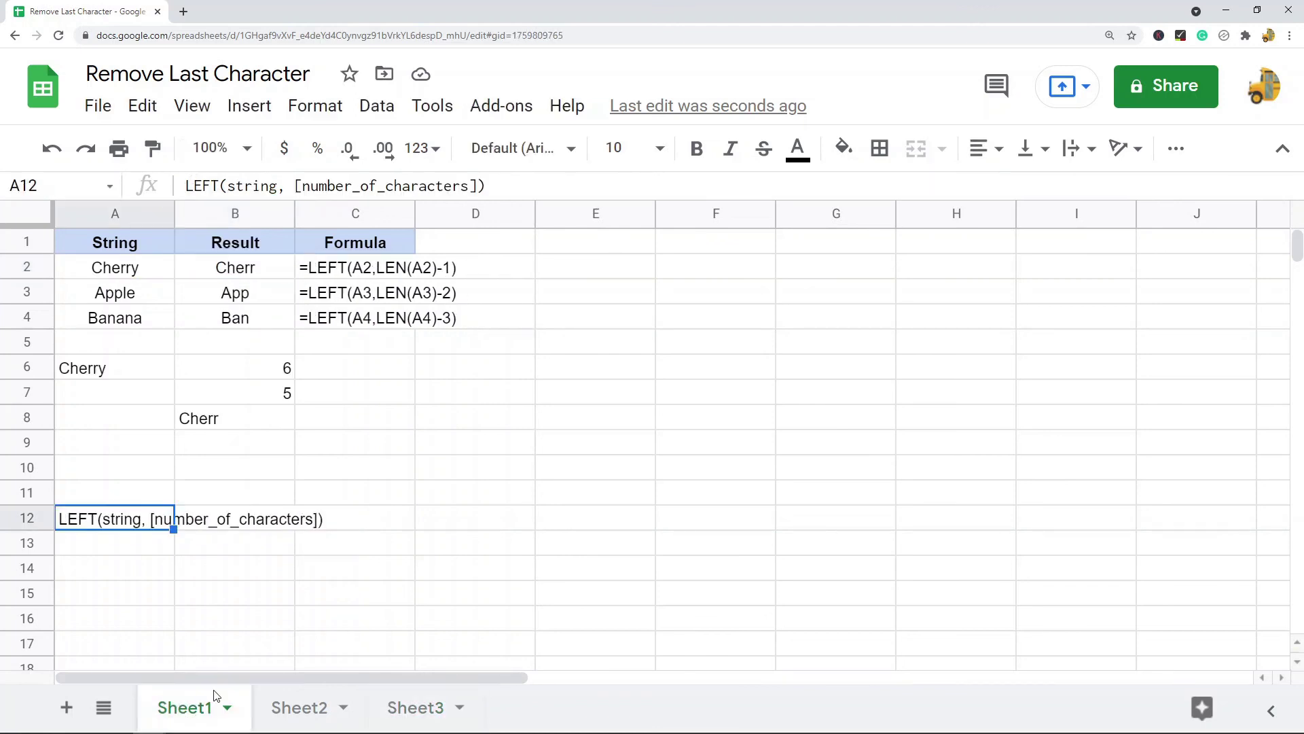
{"action": "left_click", "coordinate": [347, 272]}
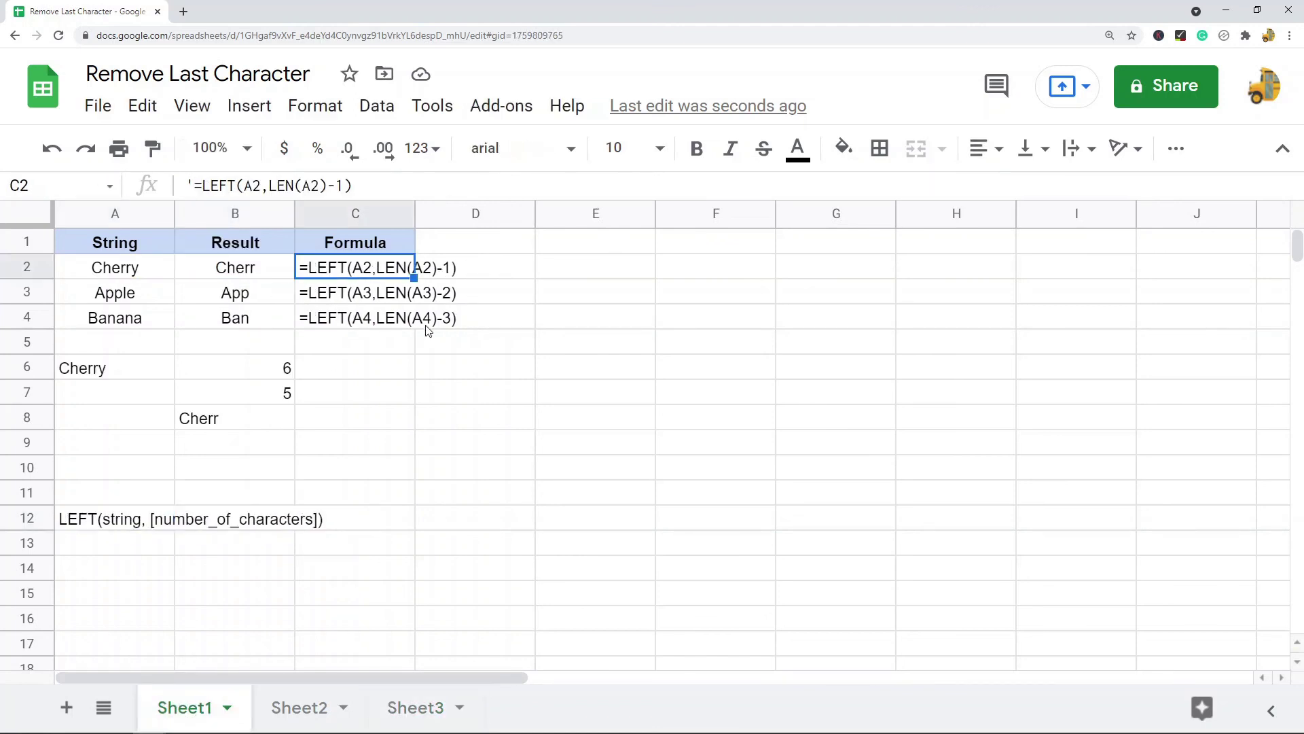